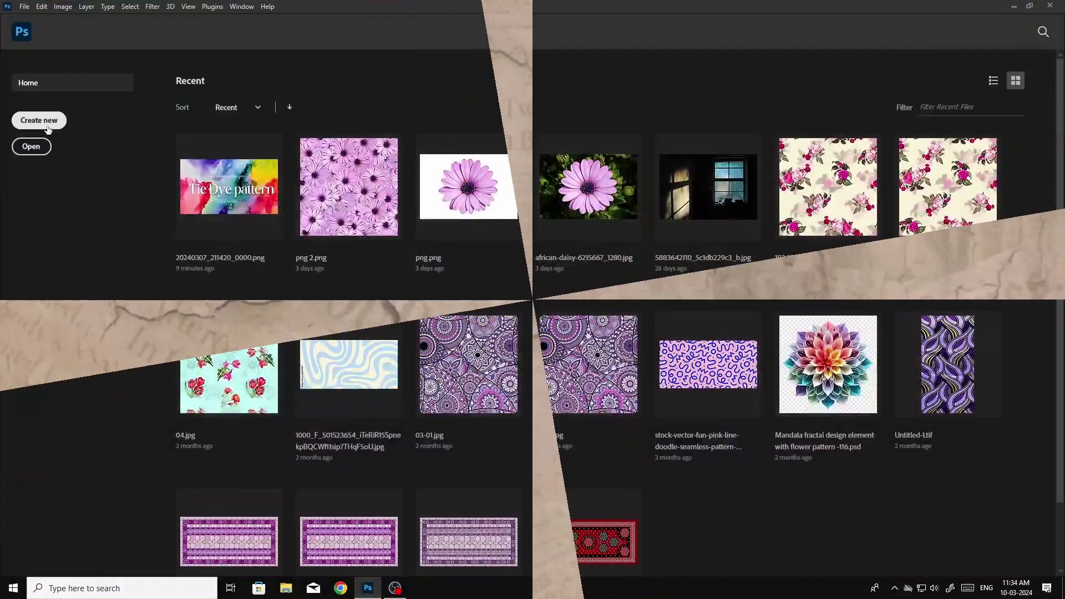
# Create a new blank 15 × 15 inch document.
pyautogui.click(49, 127)
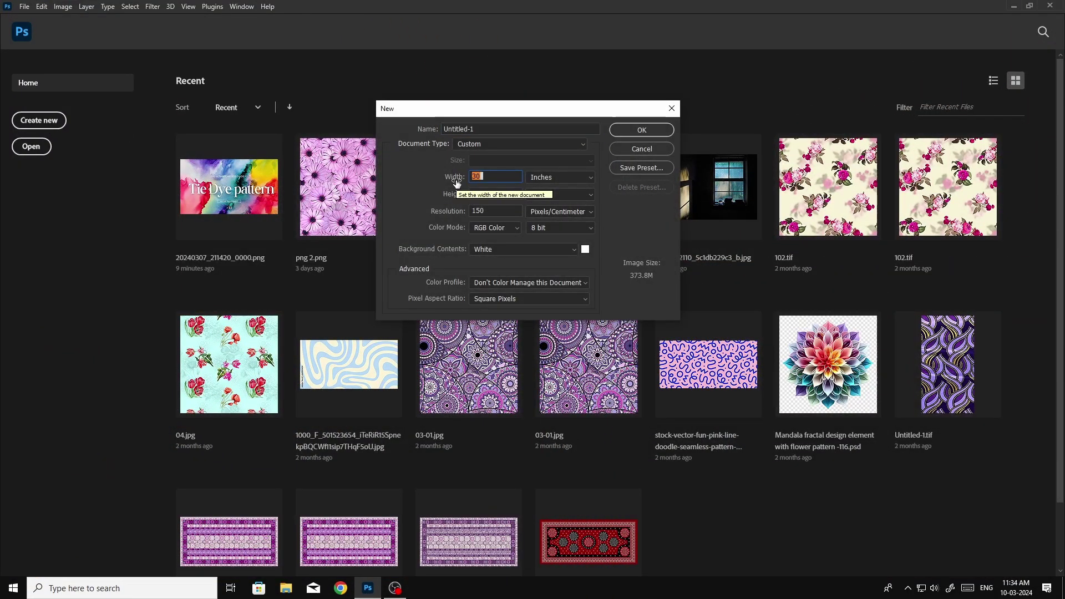
pyautogui.write('1515')
pyautogui.press('Return')
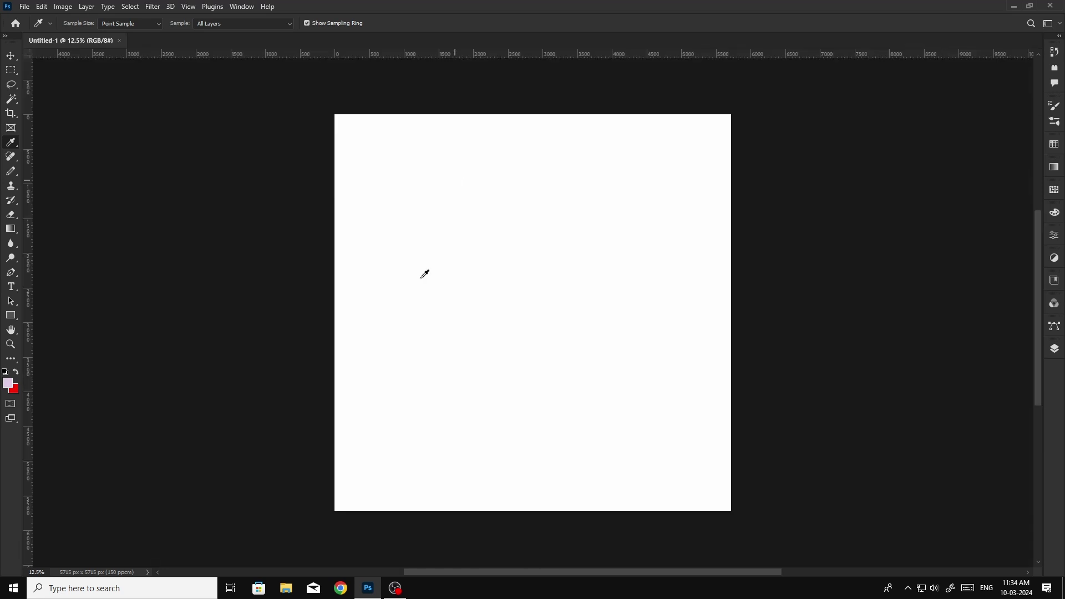
# Unlock the Background layer so it becomes an editable Layer 0.
pyautogui.click(1056, 350)
pyautogui.click(1022, 350)
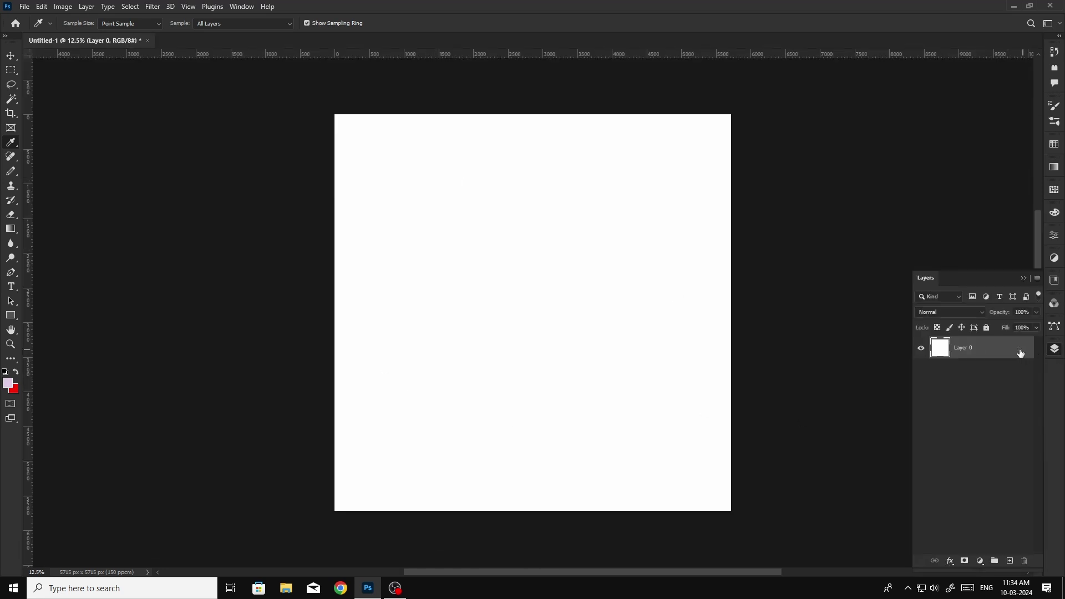
pyautogui.click(1056, 350)
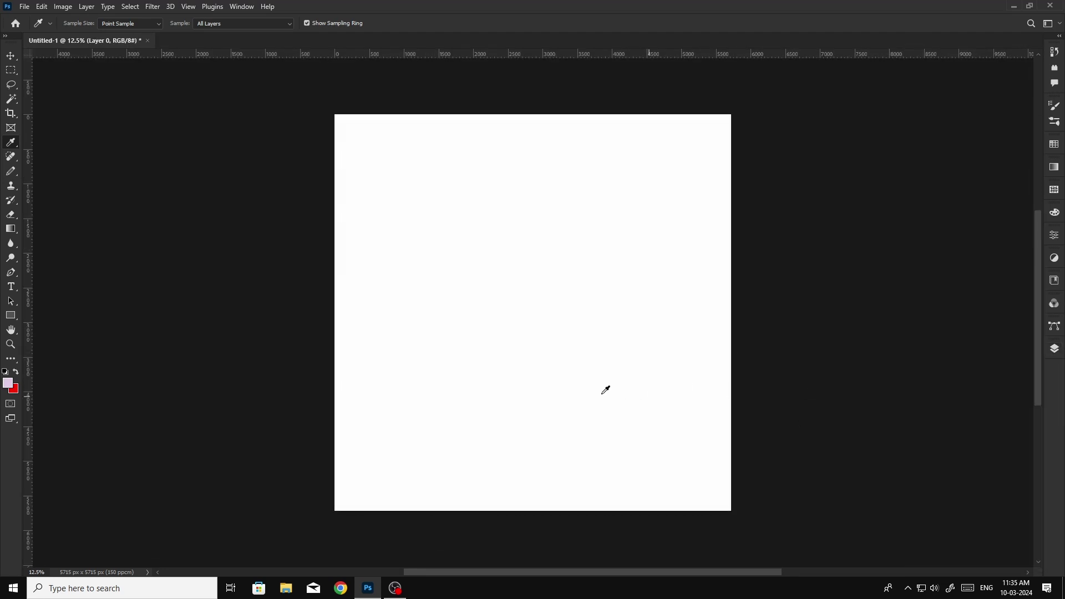
pyautogui.scroll(-2, 605, 390)
pyautogui.scroll(3, 595, 385)
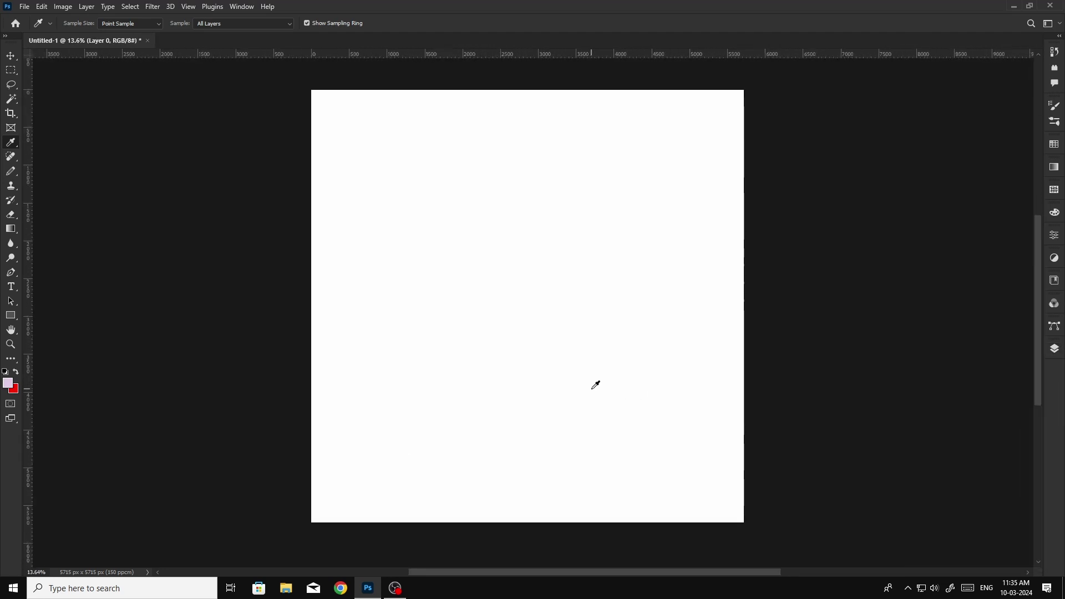
pyautogui.click(285, 590)
# Select both pngtree watercolour flower images in D:\youtoube materiyals and drag them into Photoshop.
pyautogui.click(72, 251)
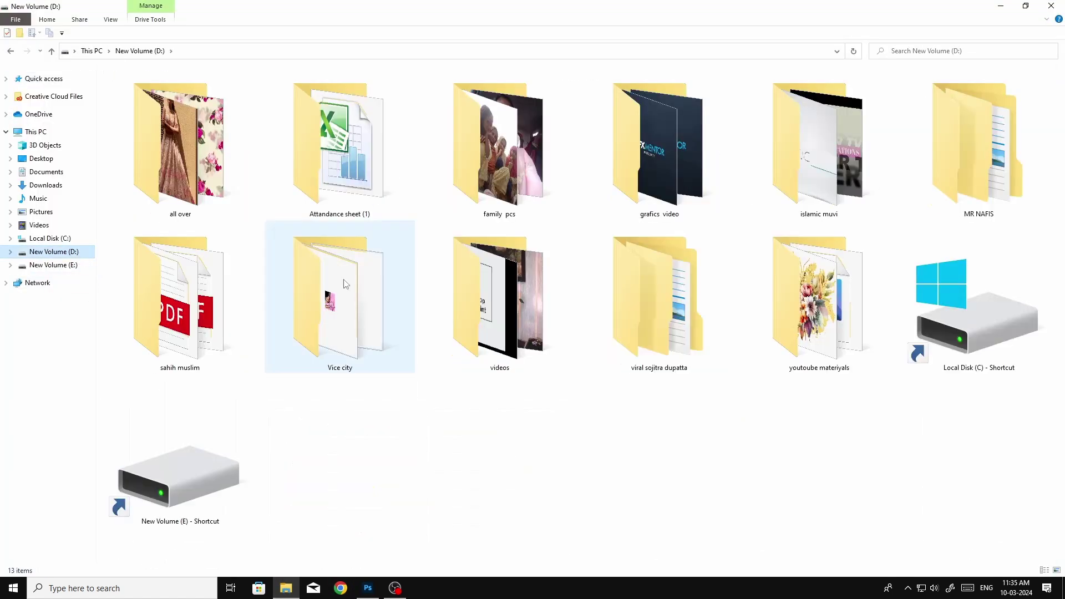
pyautogui.doubleClick(854, 327)
pyautogui.scroll(-1, 648, 429)
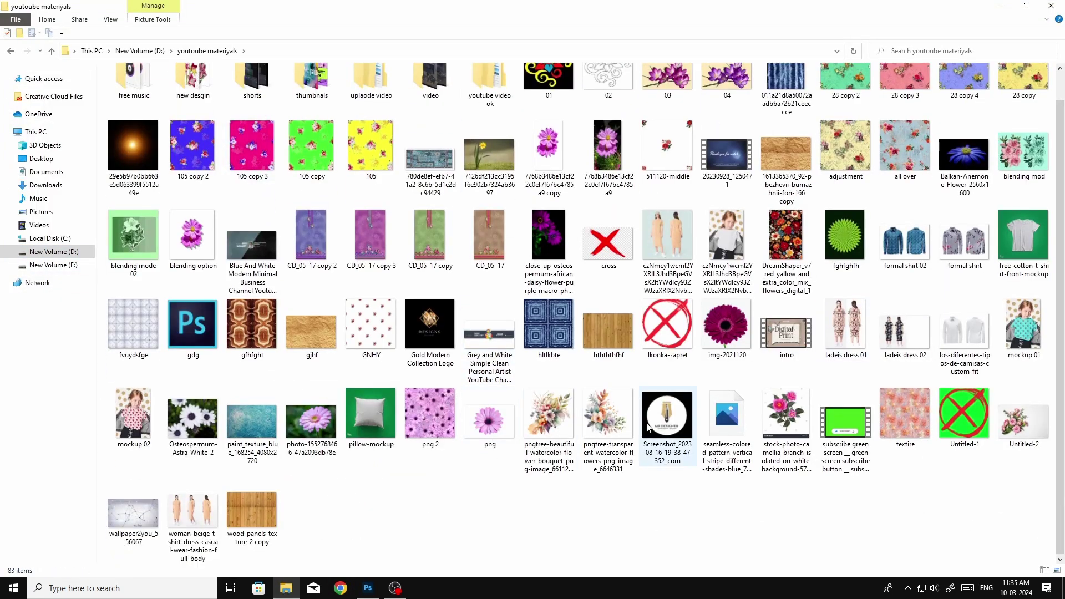
pyautogui.click(549, 419)
pyautogui.keyDown('ctrl'); pyautogui.click(607, 419); pyautogui.keyUp('ctrl')
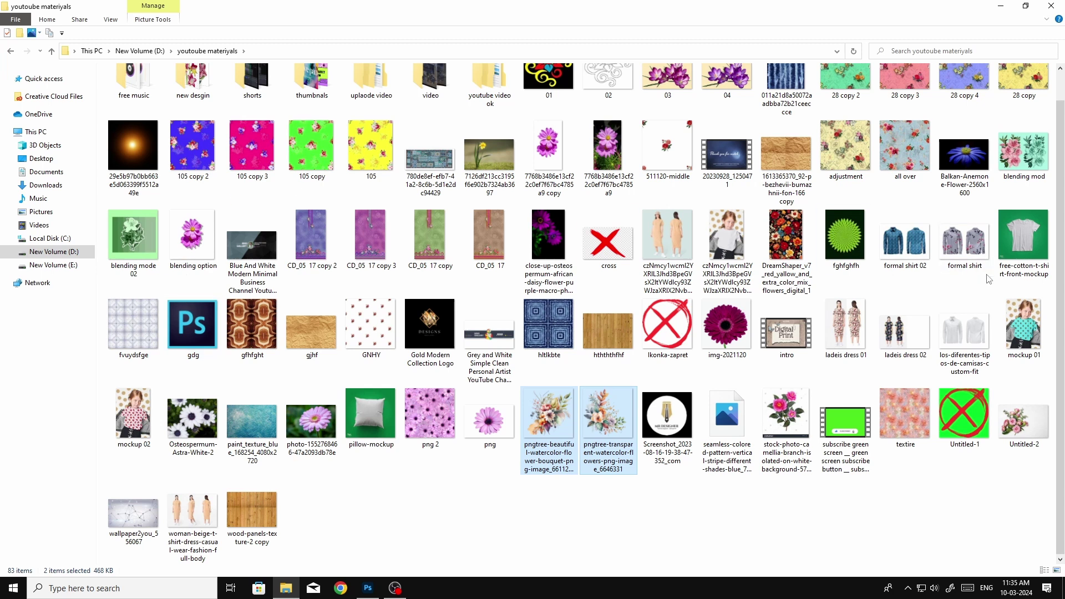
pyautogui.scroll(1, 876, 420)
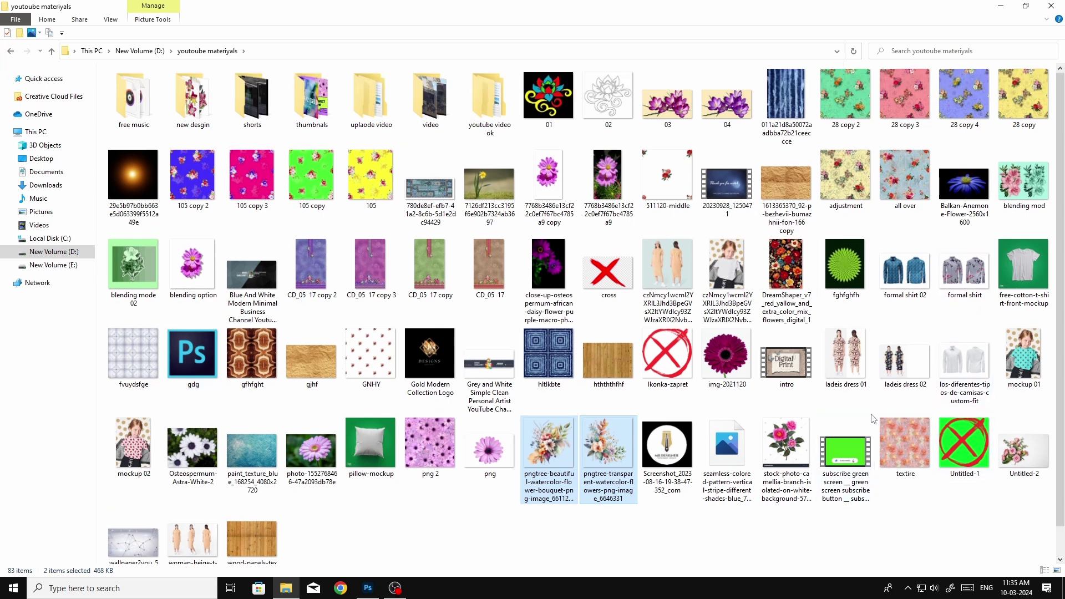
pyautogui.scroll(-1, 873, 419)
pyautogui.moveTo(607, 424)
pyautogui.mouseDown()
pyautogui.moveTo(1057, 472)
pyautogui.moveTo(736, 154)
pyautogui.mouseUp()
# View the flower image at Print Size.
pyautogui.scroll(3, 547, 340)
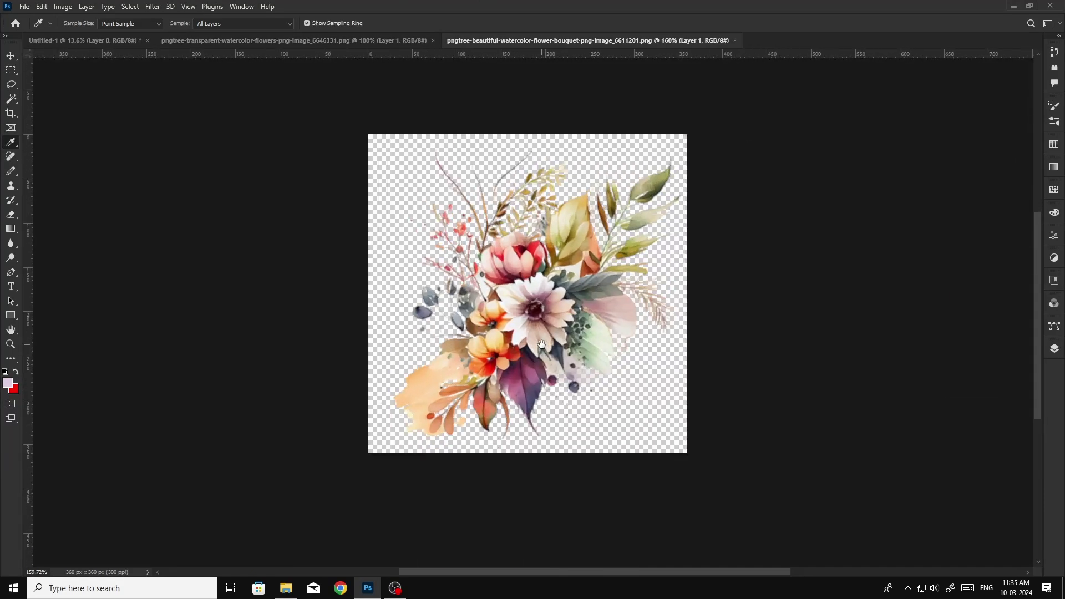
pyautogui.scroll(-1, 547, 340)
pyautogui.scroll(3, 546, 340)
pyautogui.rightClick(538, 308)
pyautogui.click(558, 342)
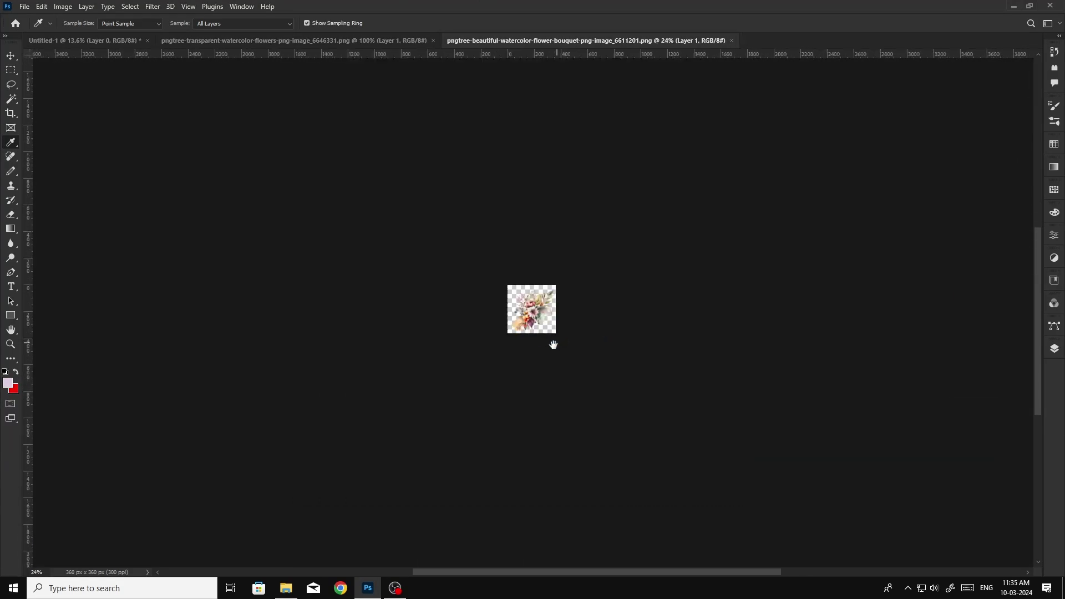
# Check both flower images' sizes (360 × 360 px, 300 and 150 ppi) without changing them.
pyautogui.scroll(1, 547, 339)
pyautogui.scroll(2, 541, 337)
pyautogui.hotkey('ctrl', 'alt', 'i')
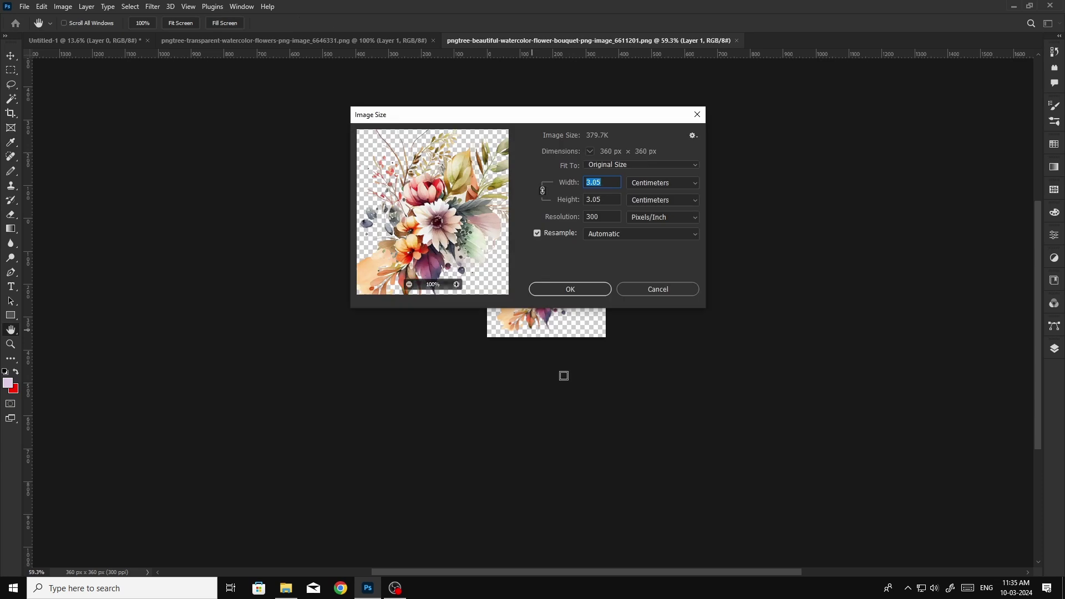
pyautogui.click(658, 289)
pyautogui.hotkey('ctrl', 'Tab')
pyautogui.hotkey('ctrl', 'Tab')
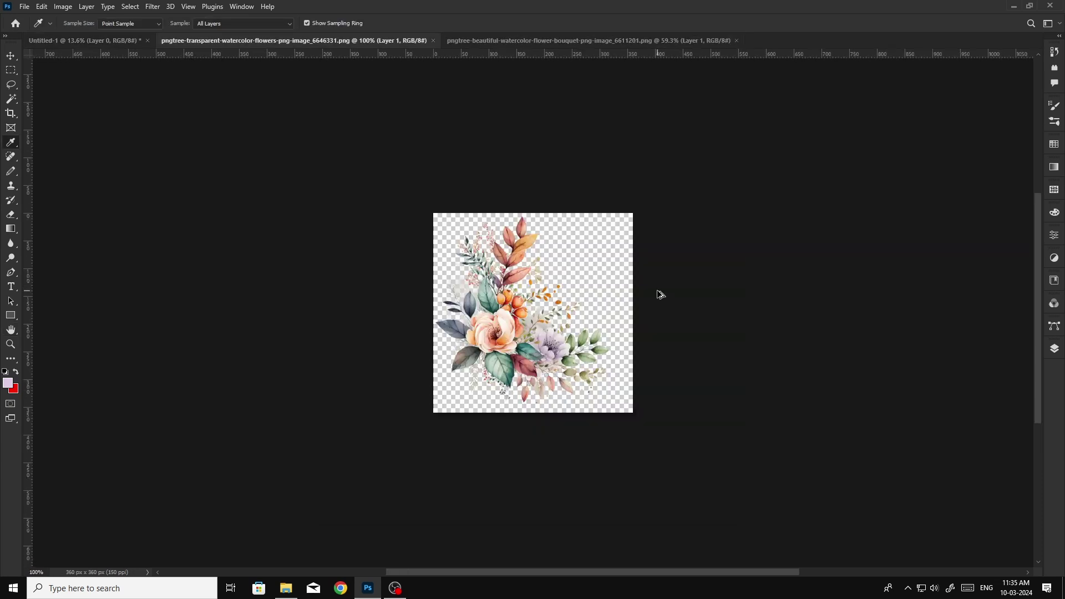
pyautogui.hotkey('ctrl', 'alt', 'i')
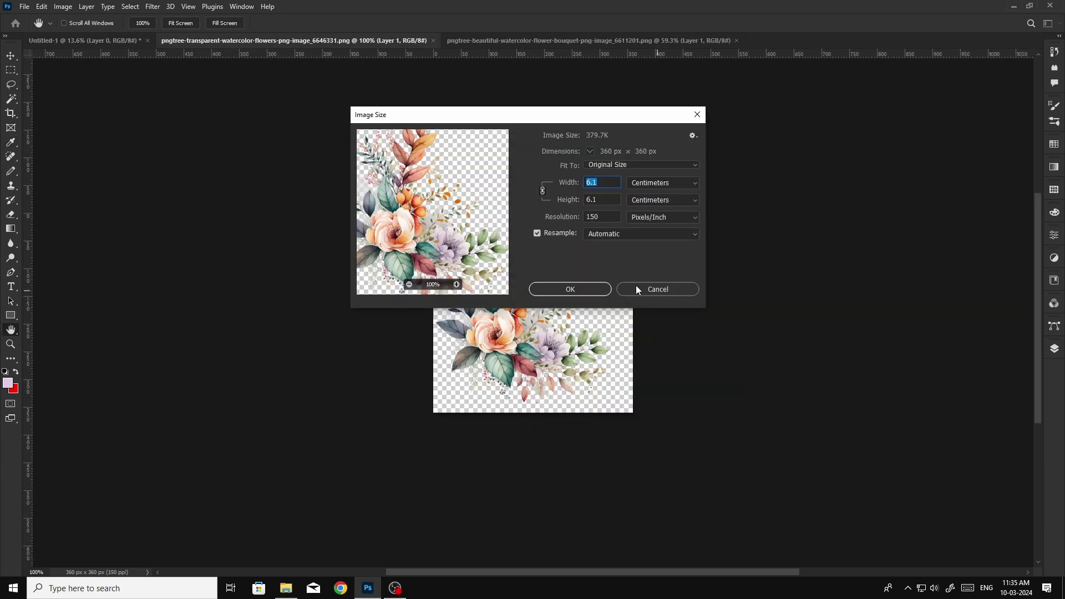
pyautogui.click(637, 289)
pyautogui.click(340, 588)
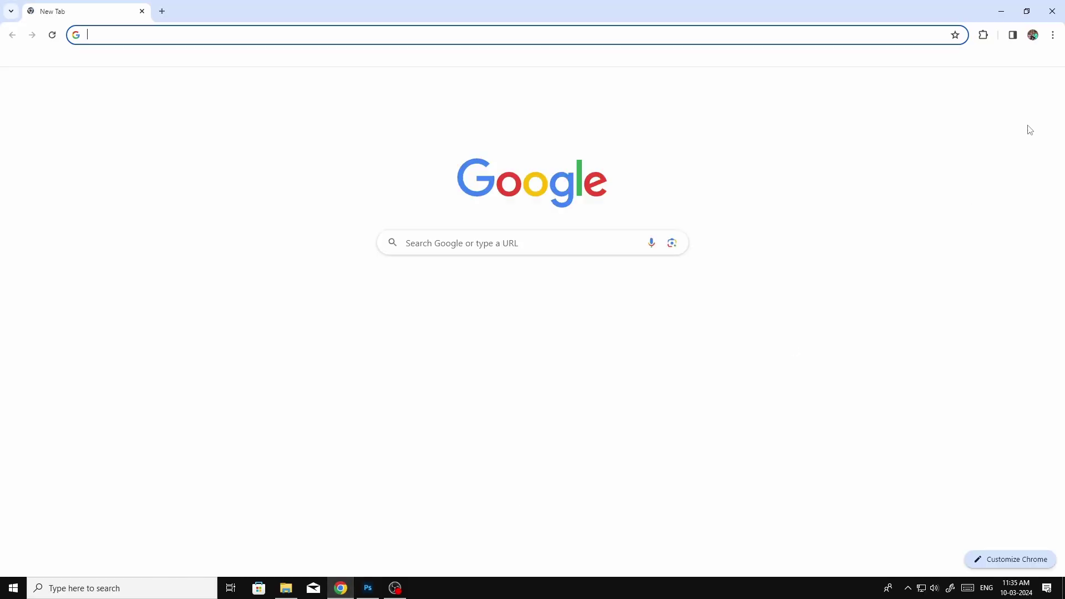
# Search Yandex Images for 'strip' stripe pictures.
pyautogui.click(429, 242)
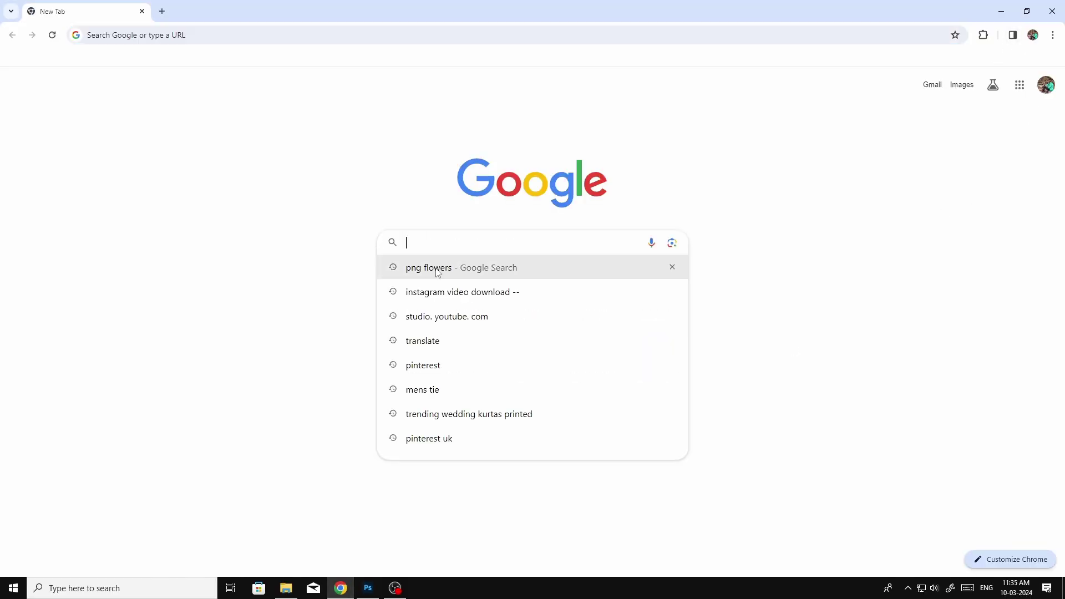
pyautogui.click(437, 269)
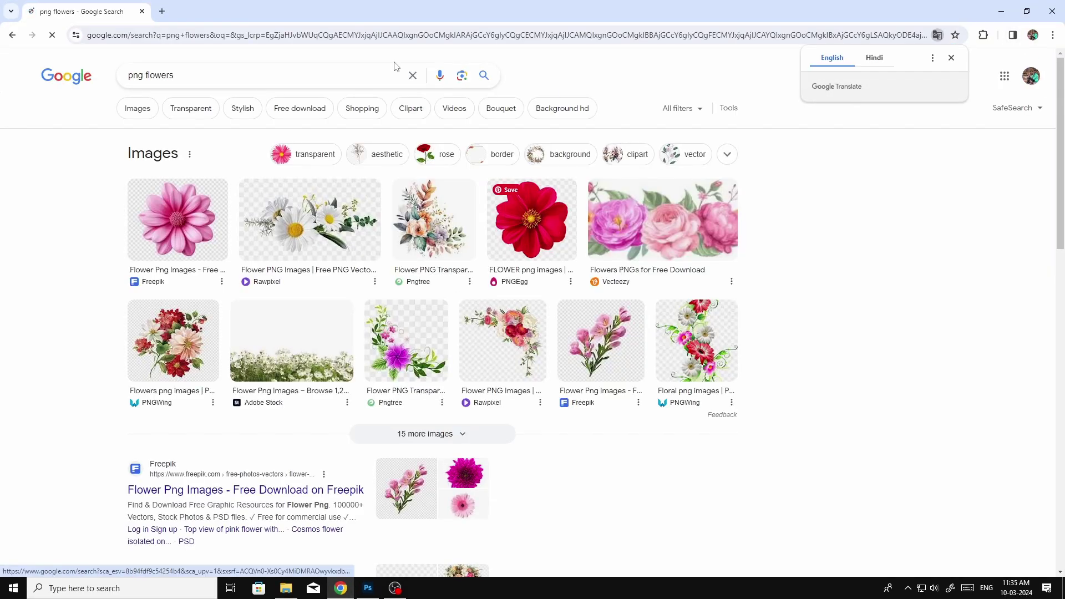
pyautogui.click(18, 35)
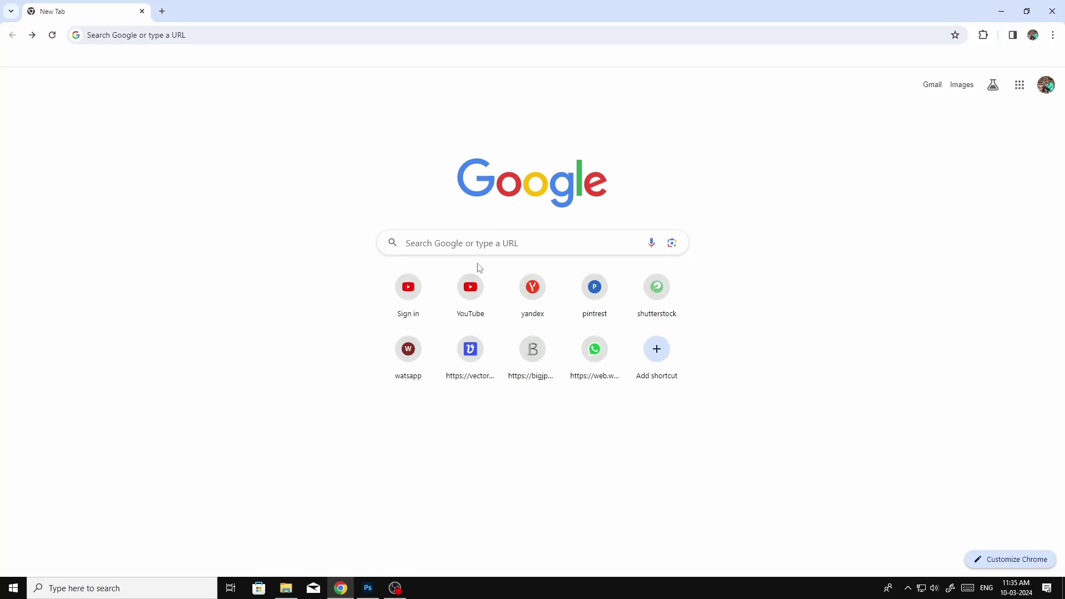
pyautogui.click(533, 287)
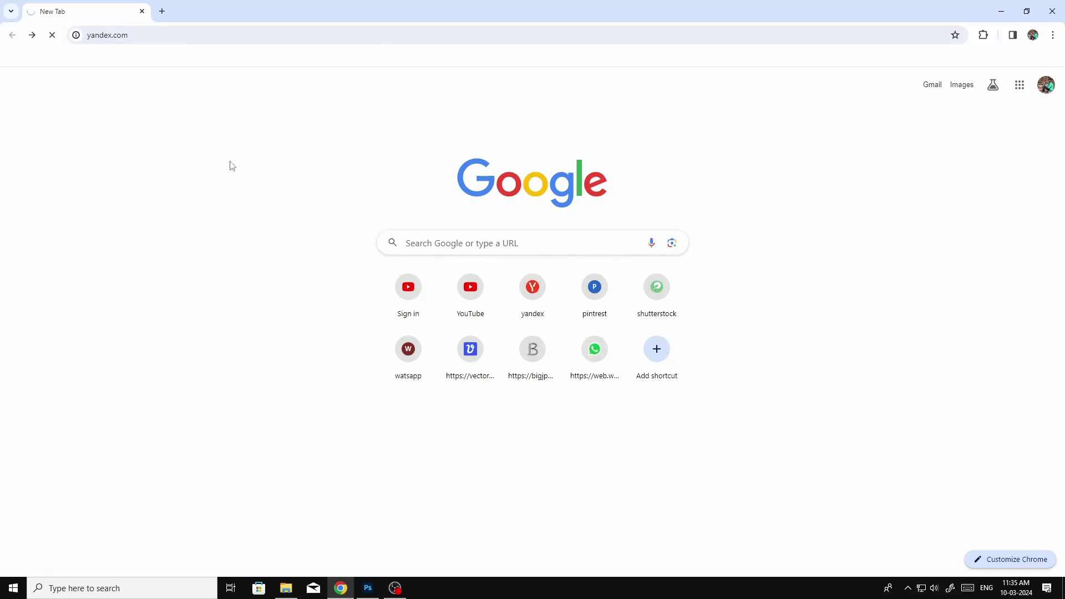
pyautogui.click(281, 239)
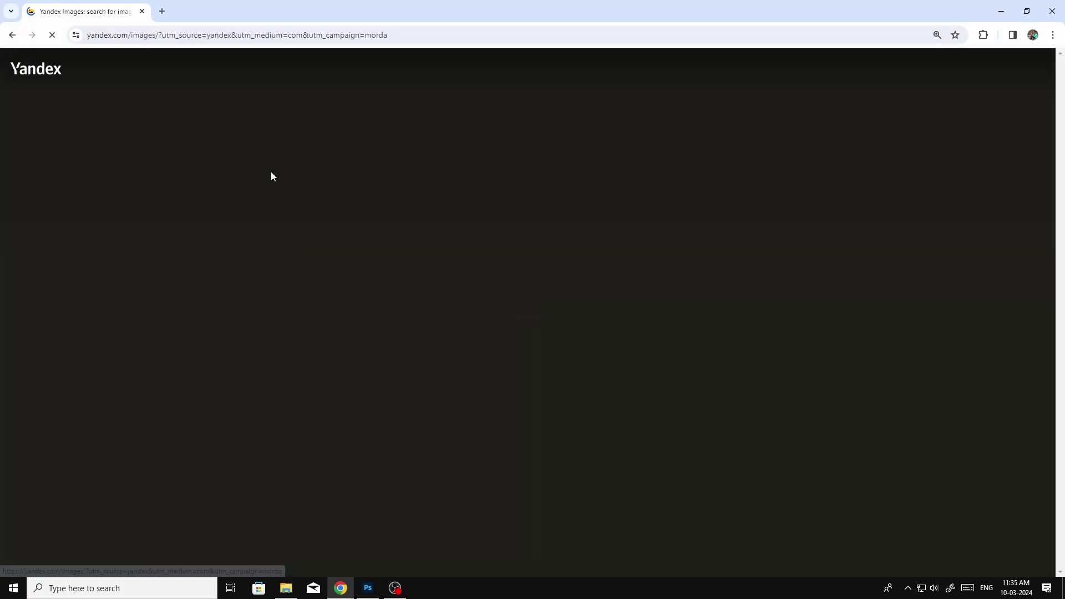
pyautogui.write('st')
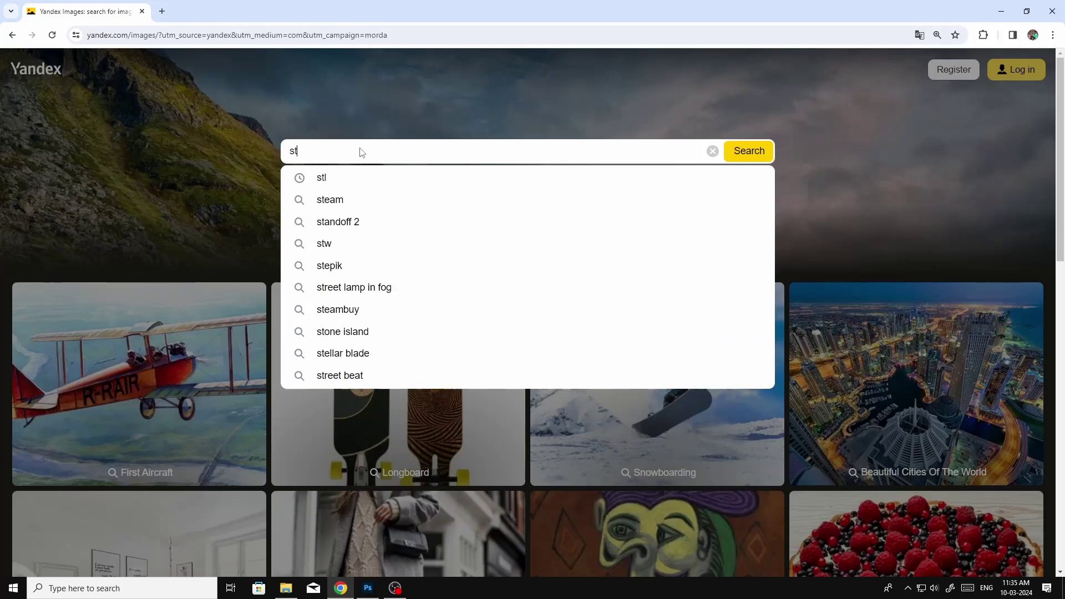
pyautogui.write('ripe')
pyautogui.press('Return')
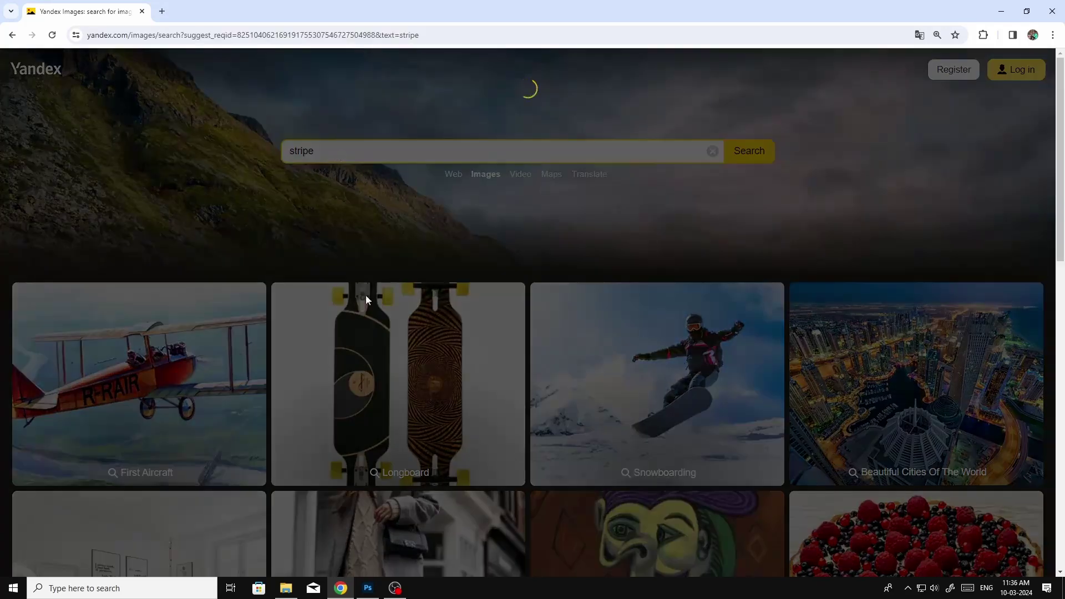
pyautogui.scroll(-5, 450, 383)
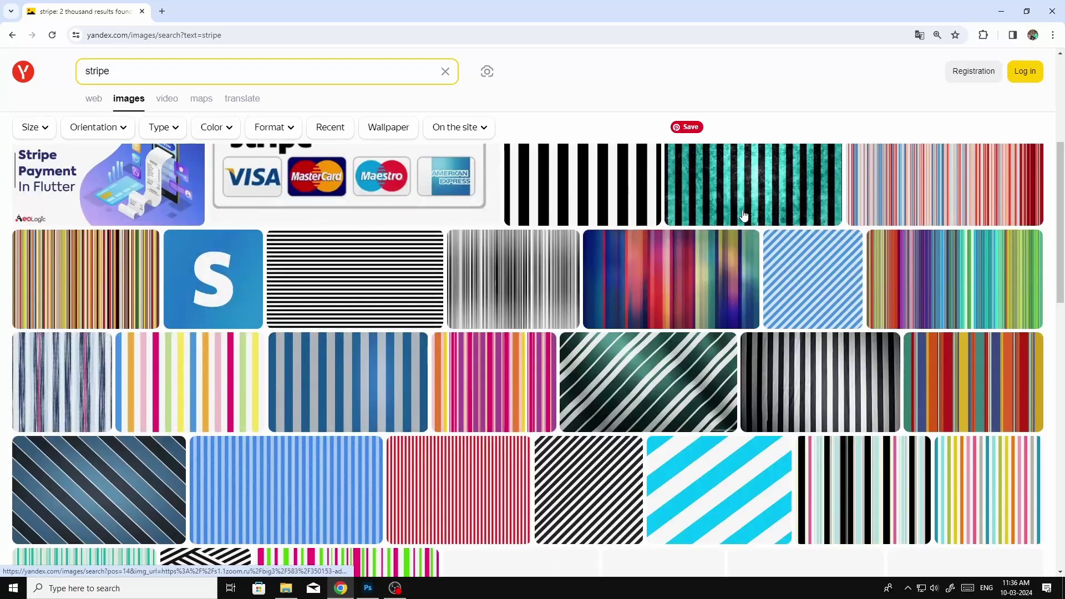
# Save the 2560×1600 turquoise-and-black striped wallpaper as a JPG.
pyautogui.click(742, 206)
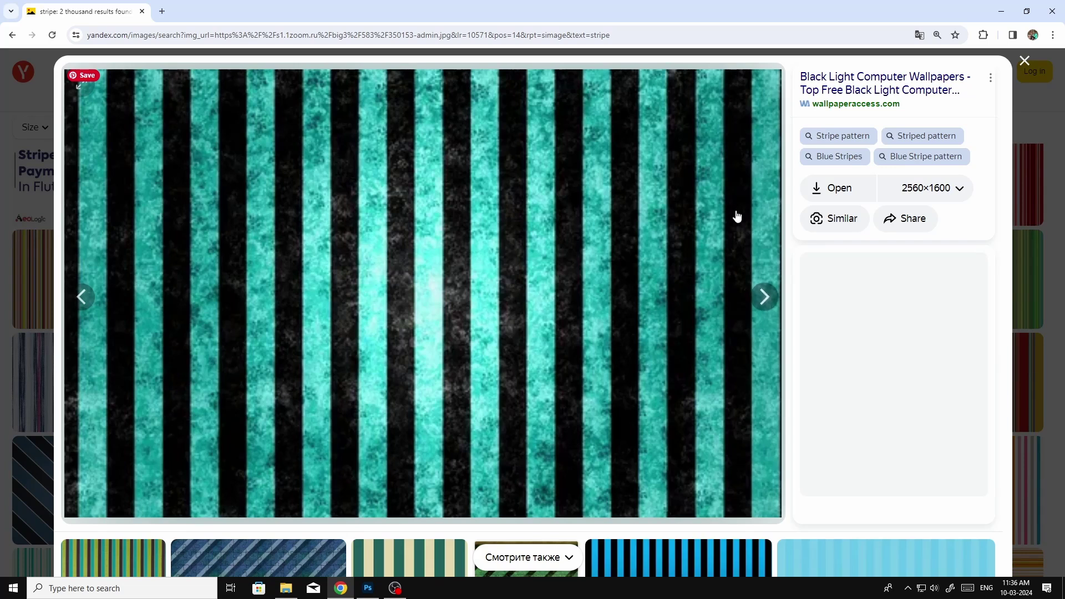
pyautogui.click(848, 225)
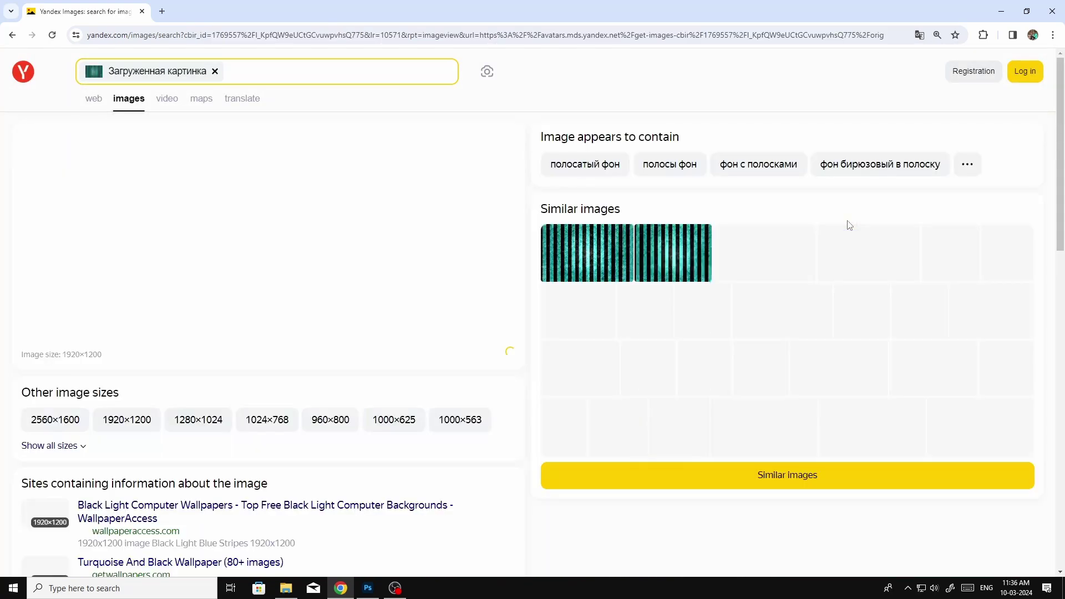
pyautogui.click(55, 427)
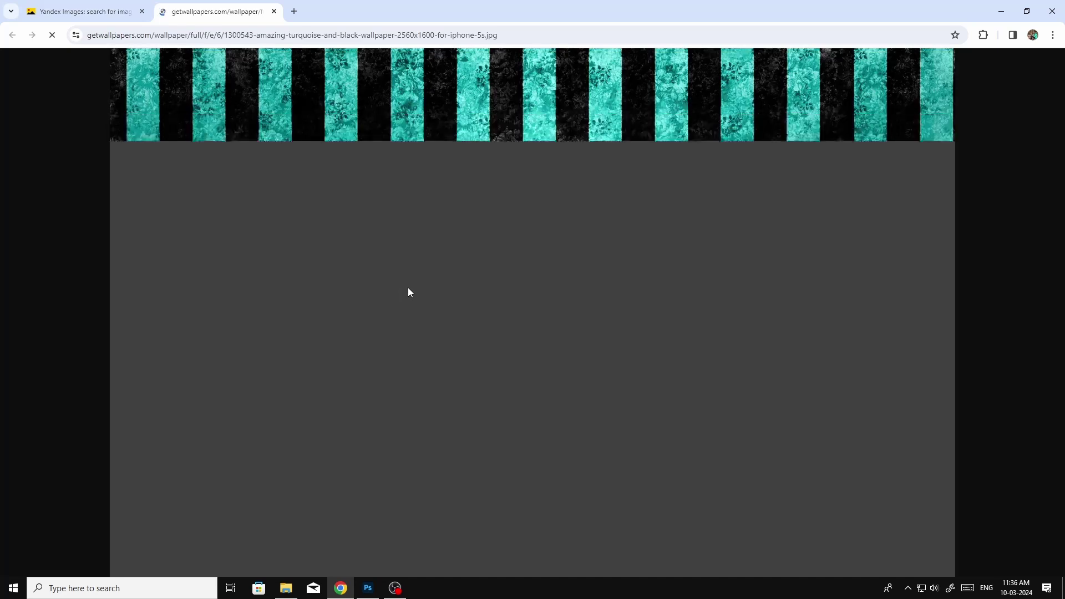
pyautogui.rightClick(426, 189)
pyautogui.click(453, 218)
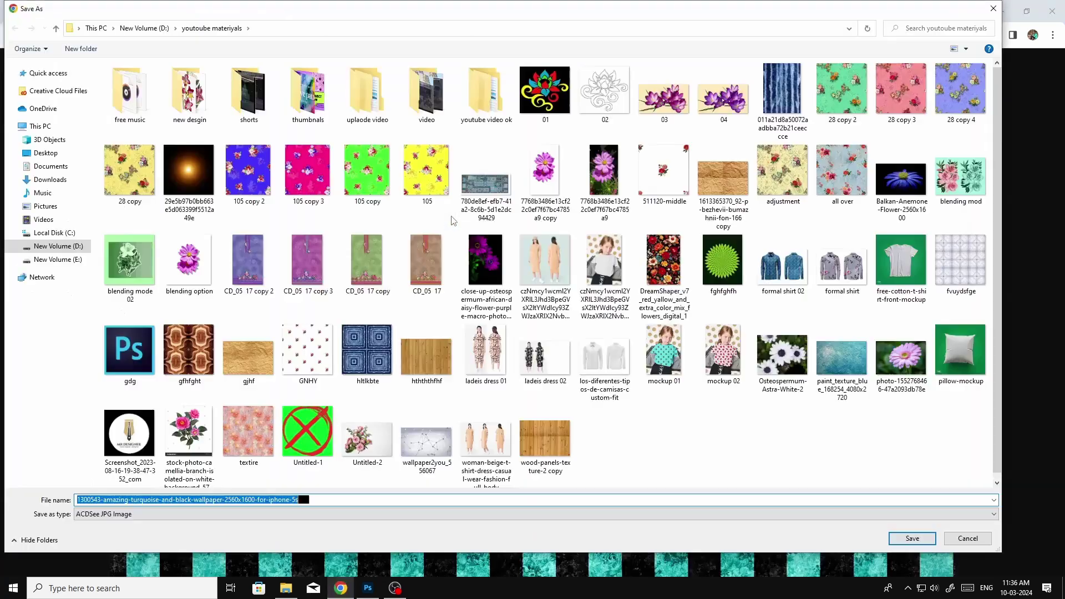
pyautogui.press('Return')
# Open the turquoise-and-black striped wallpaper in Photoshop.
pyautogui.click(368, 588)
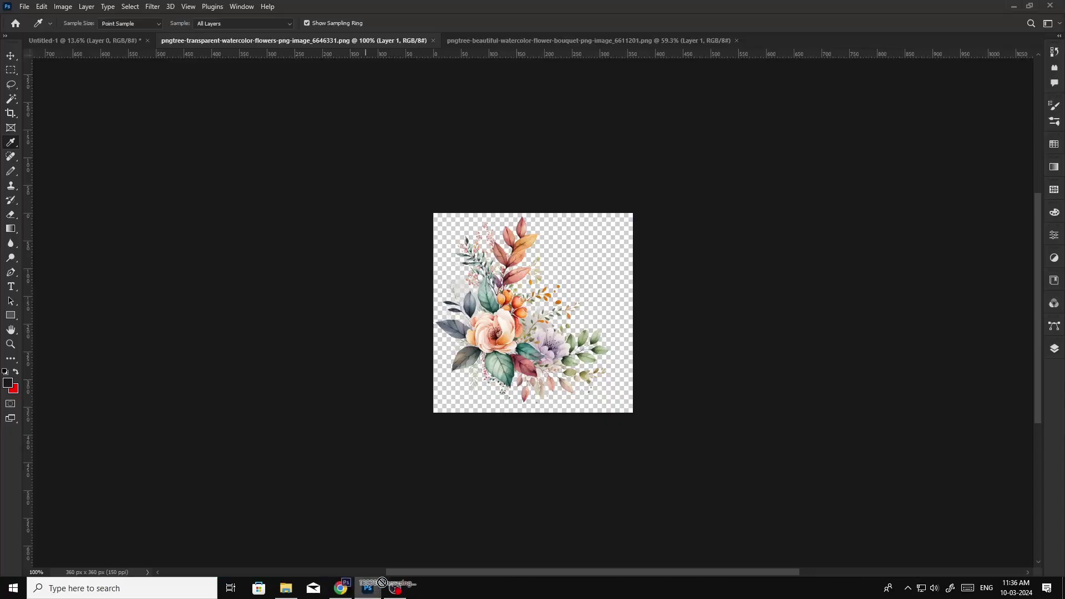
pyautogui.moveTo(368, 588); pyautogui.dragTo(691, 517)
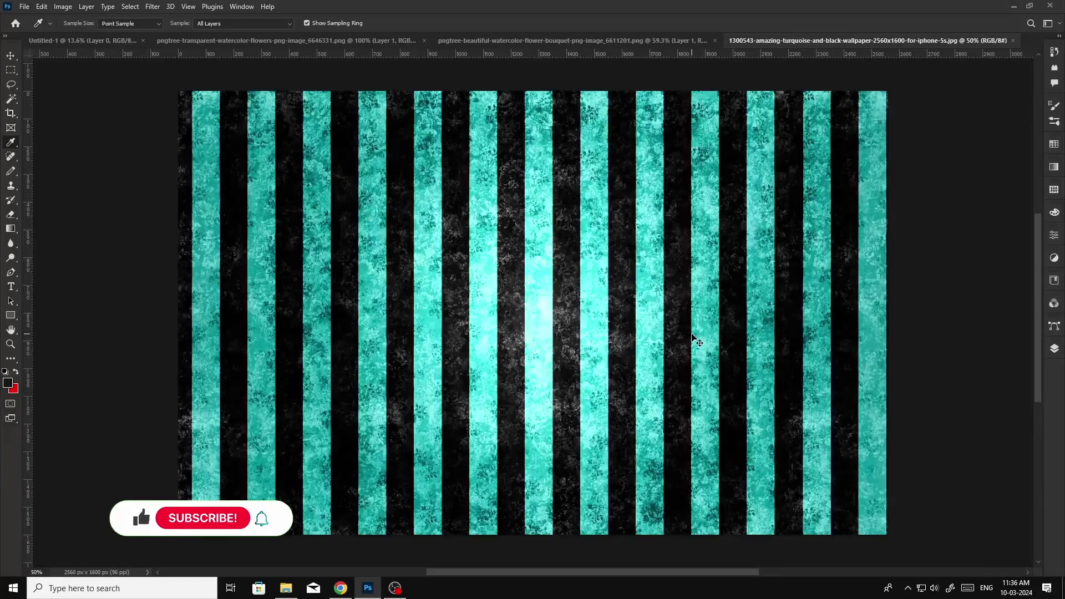
pyautogui.hotkey('ctrl', 'Tab')
pyautogui.hotkey('ctrl', 'Tab')
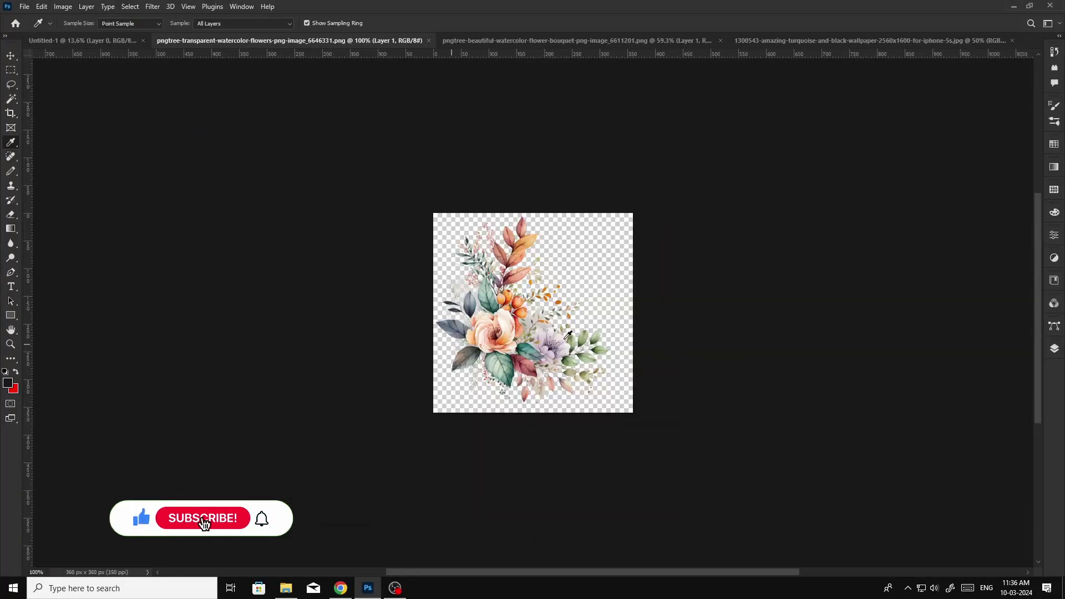
# Duplicate the watercolour flowers' Layer 1 into the Untitled-1 document.
pyautogui.click(1055, 350)
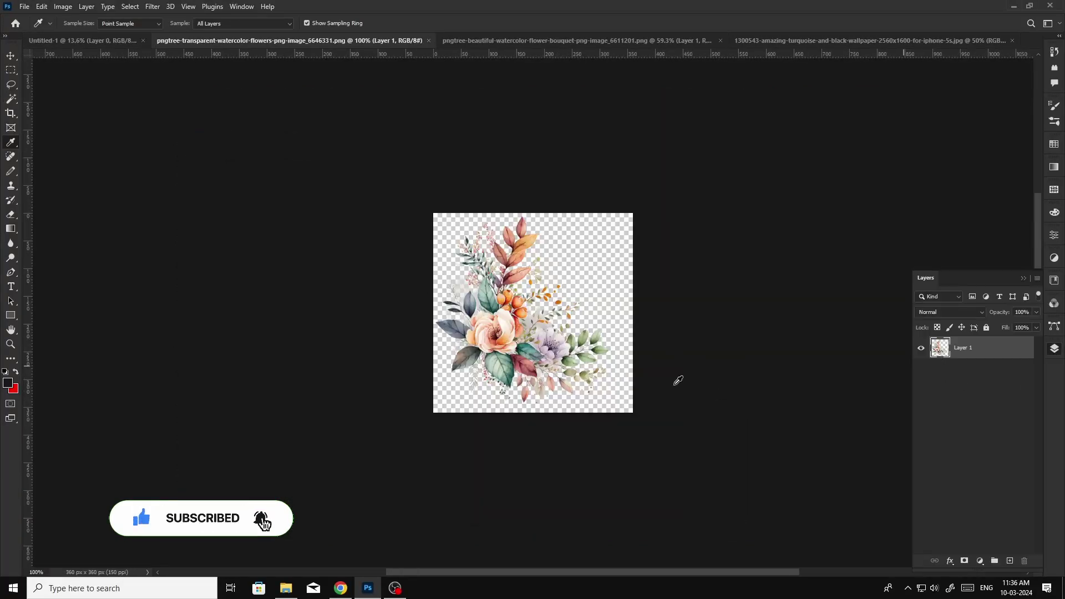
pyautogui.scroll(1, 576, 343)
pyautogui.rightClick(978, 354)
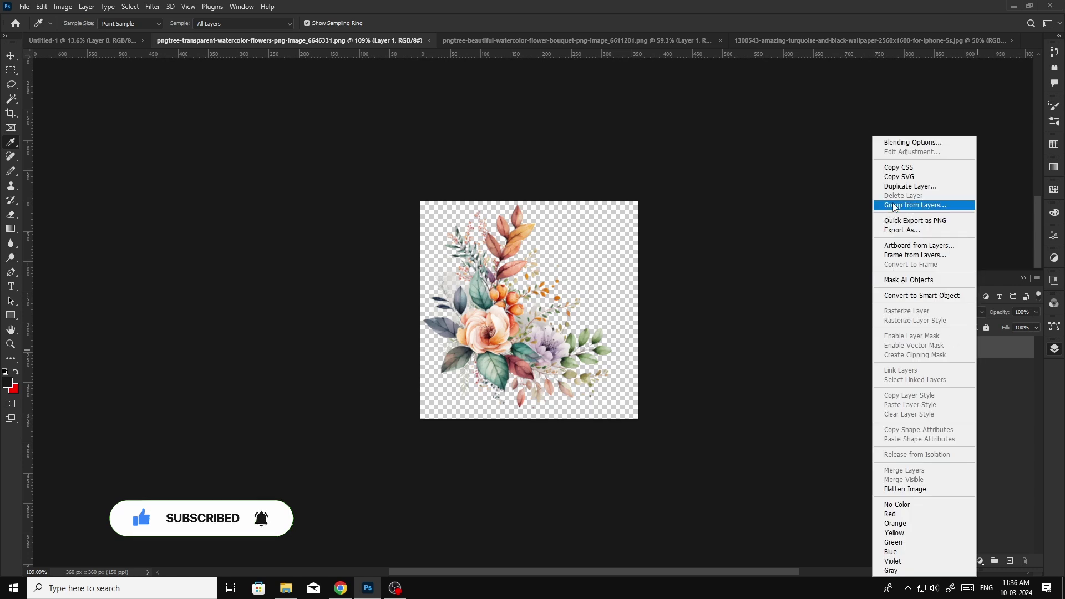
pyautogui.click(1022, 353)
pyautogui.click(925, 352)
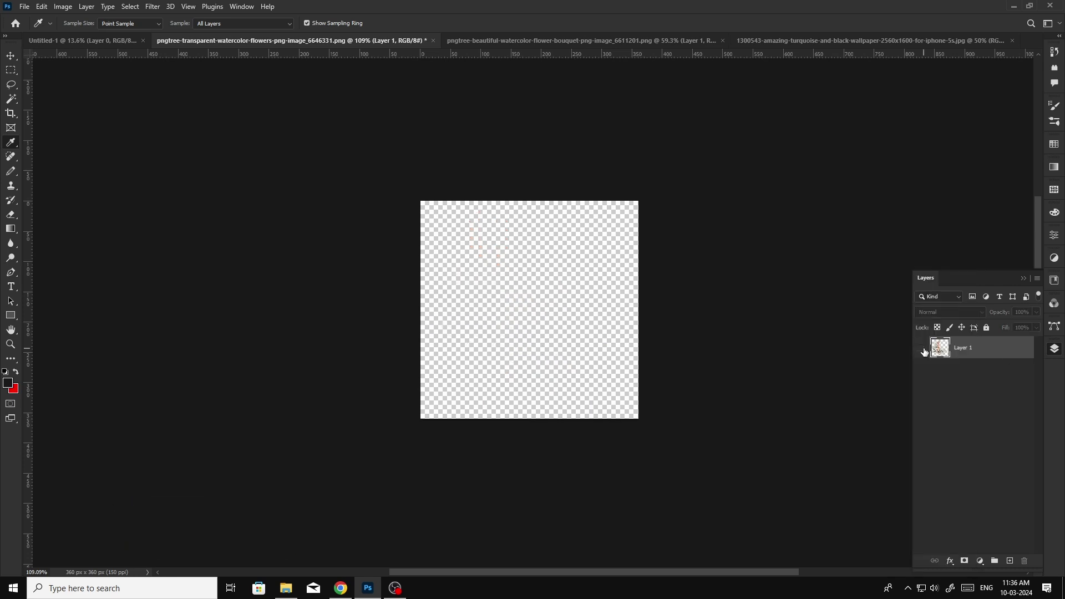
pyautogui.rightClick(981, 351)
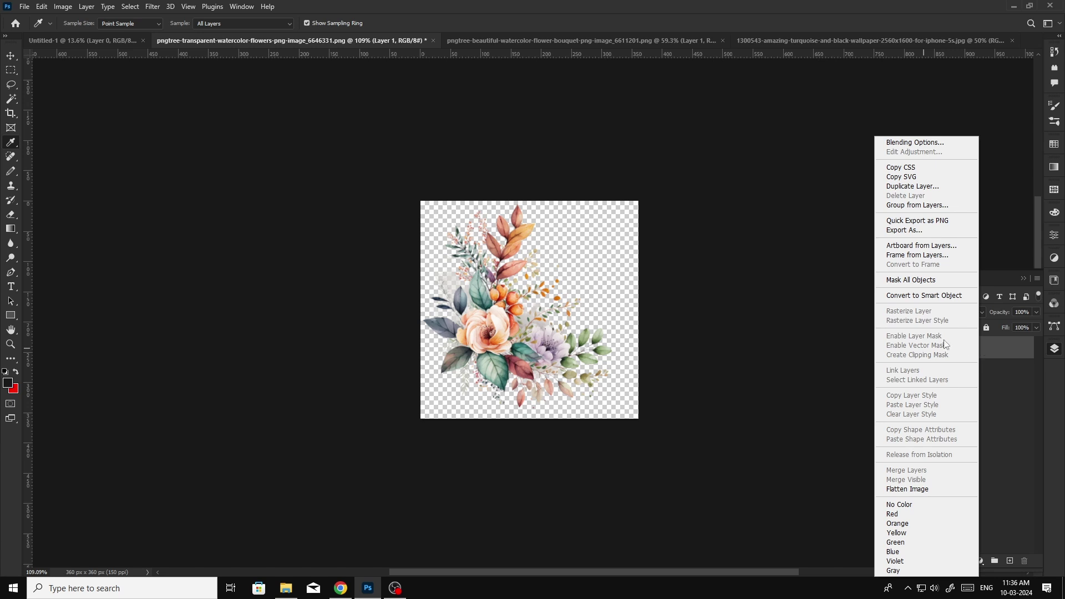
pyautogui.click(913, 186)
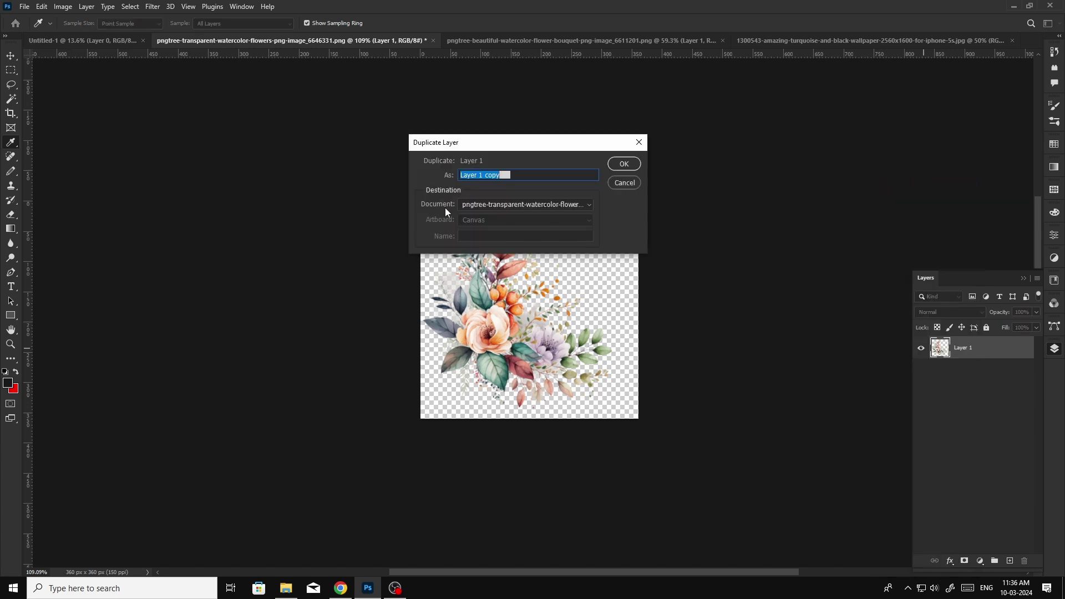
pyautogui.click(501, 205)
pyautogui.click(494, 210)
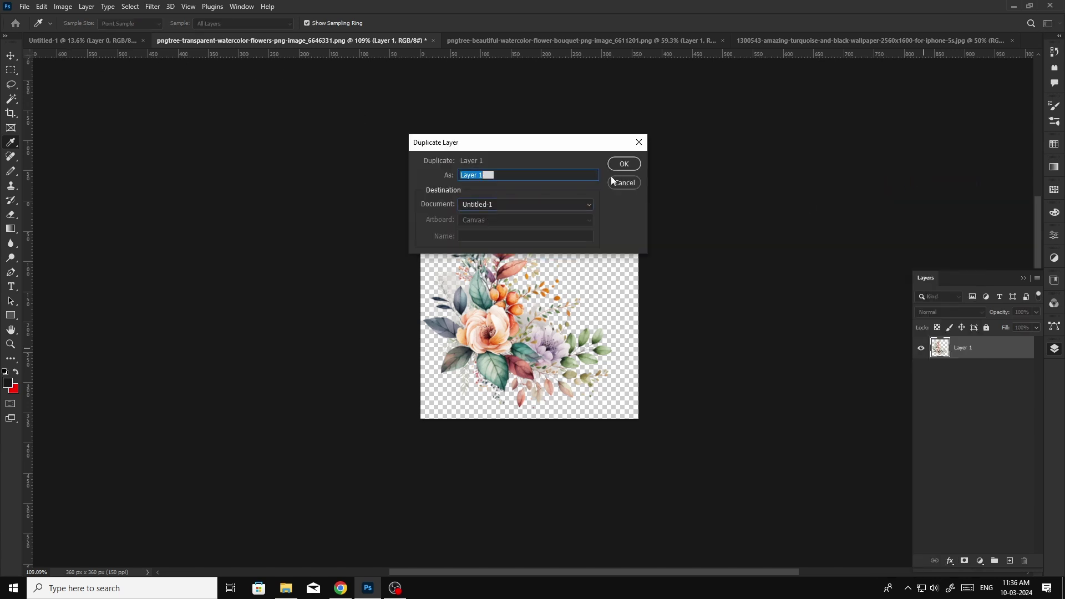
pyautogui.click(624, 164)
pyautogui.click(91, 38)
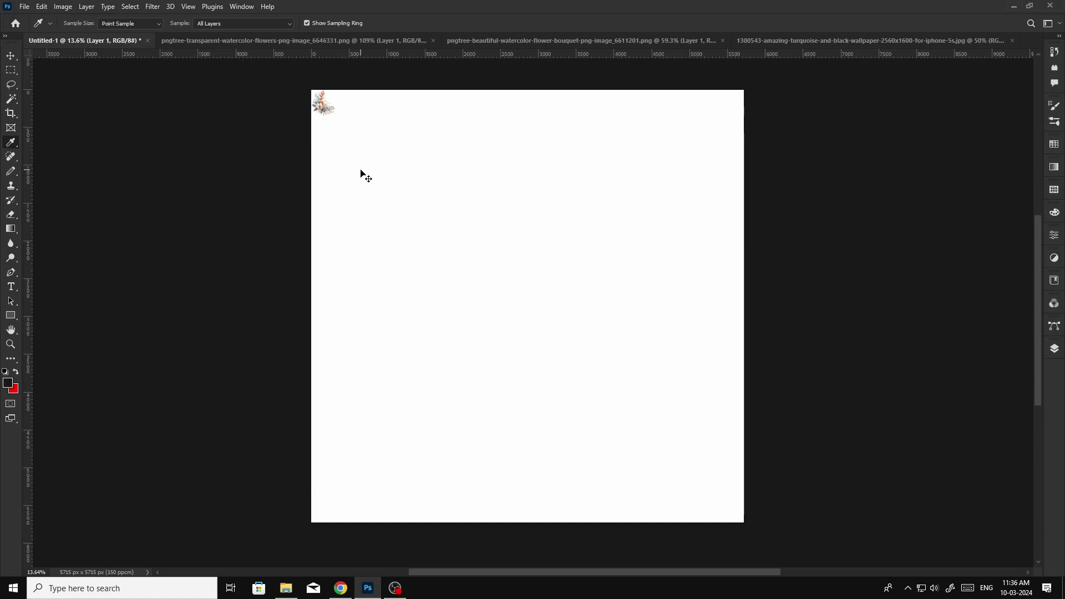
# Enlarge the pasted flower and place it mid-left on the canvas.
pyautogui.hotkey('ctrl', 't')
pyautogui.moveTo(343, 127); pyautogui.dragTo(499, 281)
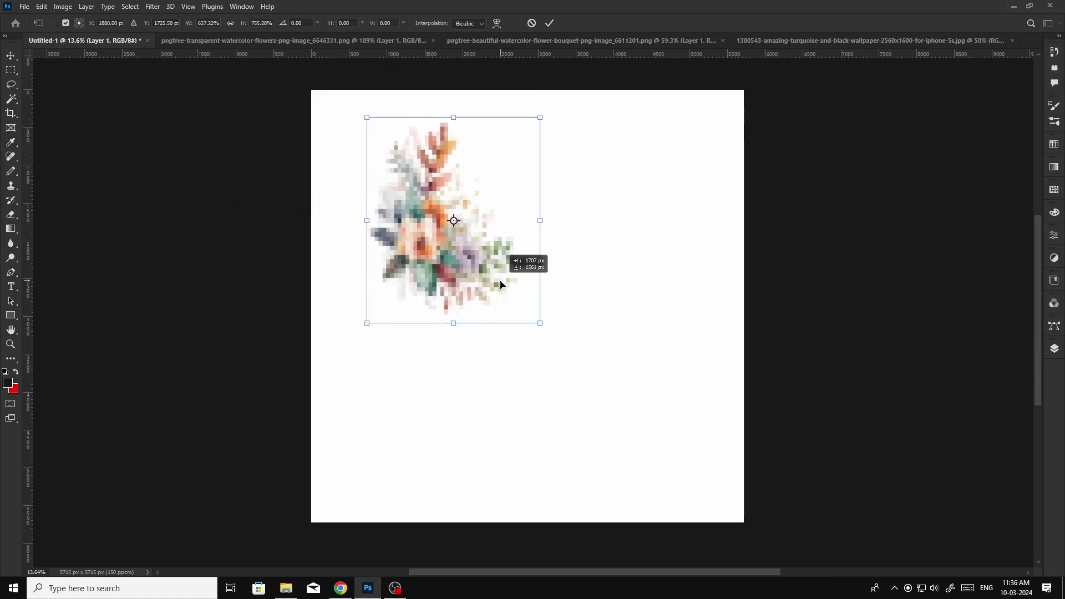
pyautogui.press('Return')
pyautogui.press('i')
pyautogui.scroll(-1, 503, 282)
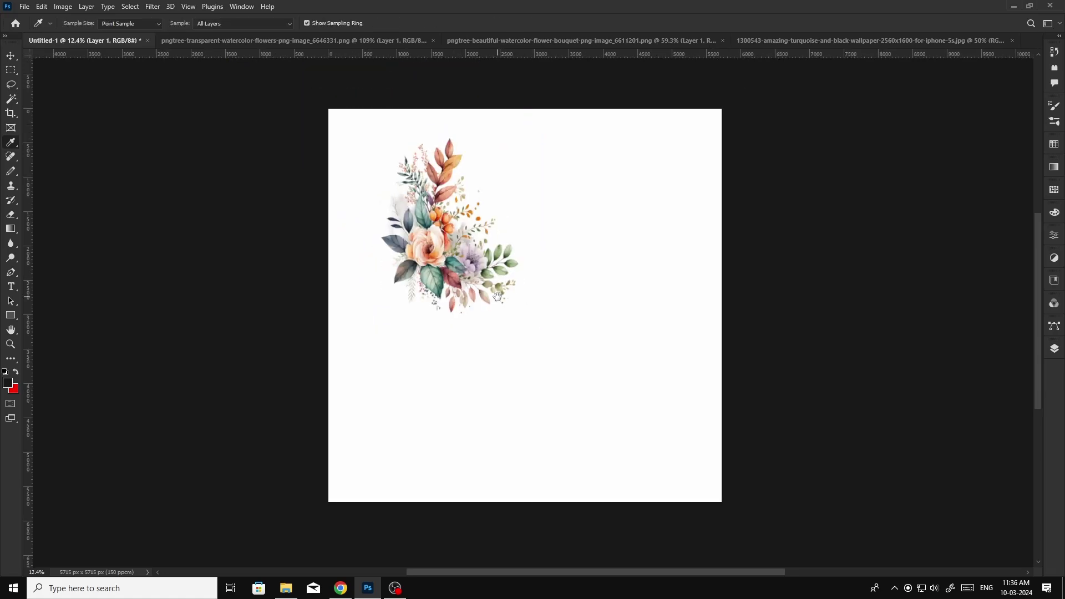
# Rotate the flower 90° clockwise and nudge it up and to the right.
pyautogui.hotkey('ctrl', 't')
pyautogui.rightClick(477, 274)
pyautogui.click(521, 466)
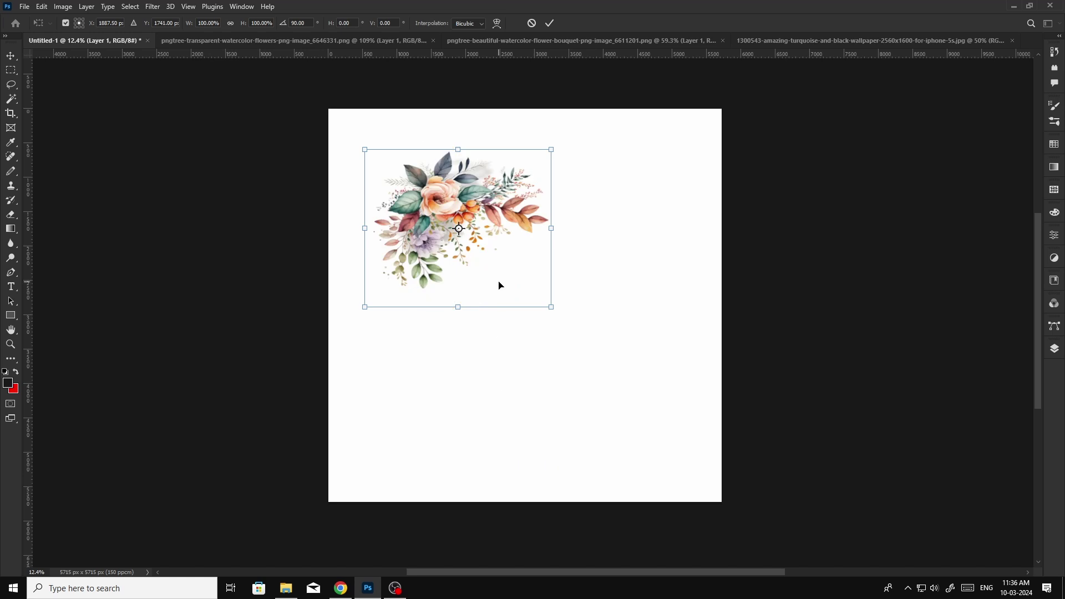
pyautogui.moveTo(491, 270); pyautogui.dragTo(499, 255)
pyautogui.press('Return')
pyautogui.press('i')
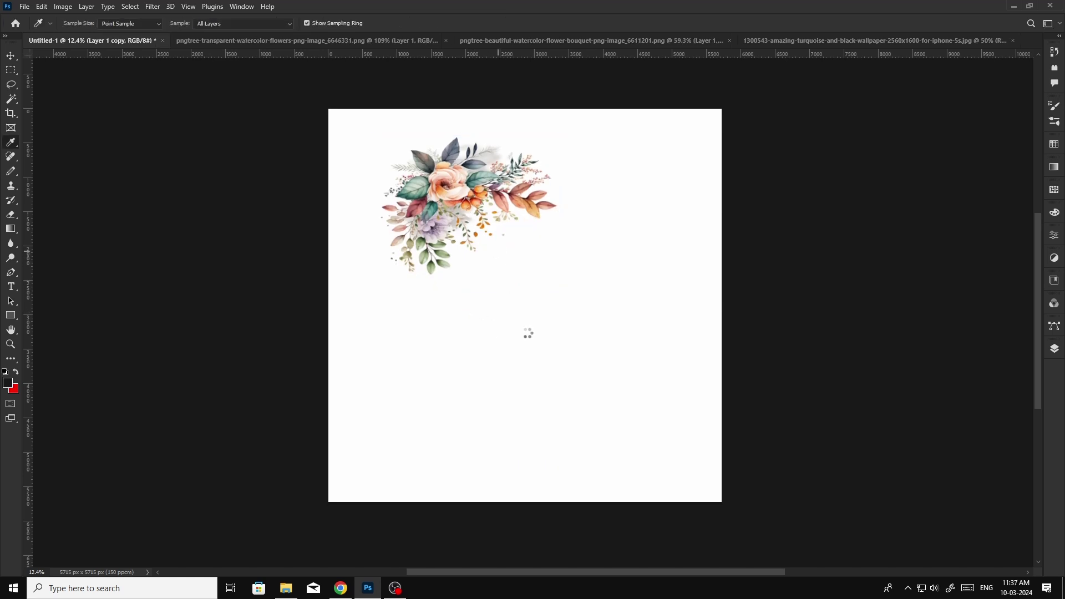
# Delete the flower copy layer, leaving Untitled-1 with a blank Layer 0.
pyautogui.click(154, 7)
pyautogui.moveTo(161, 233)
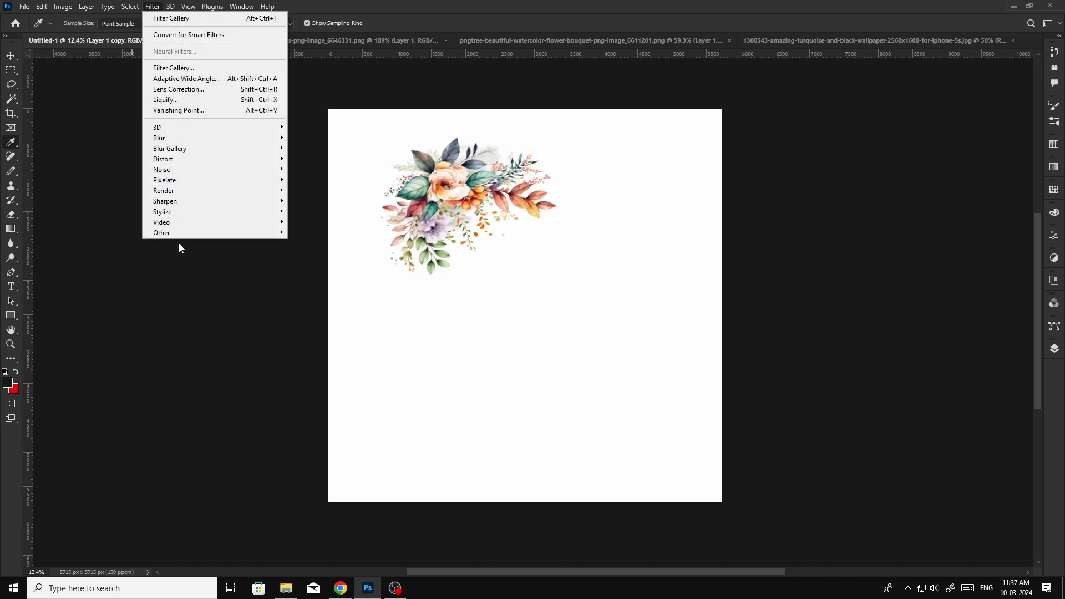
pyautogui.click(311, 286)
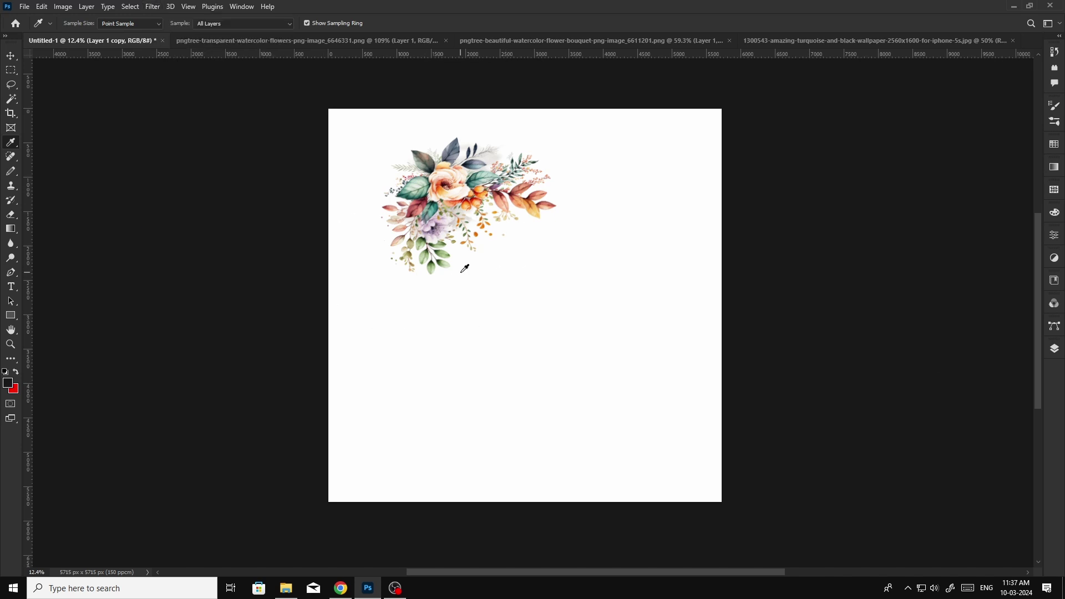
pyautogui.click(1056, 349)
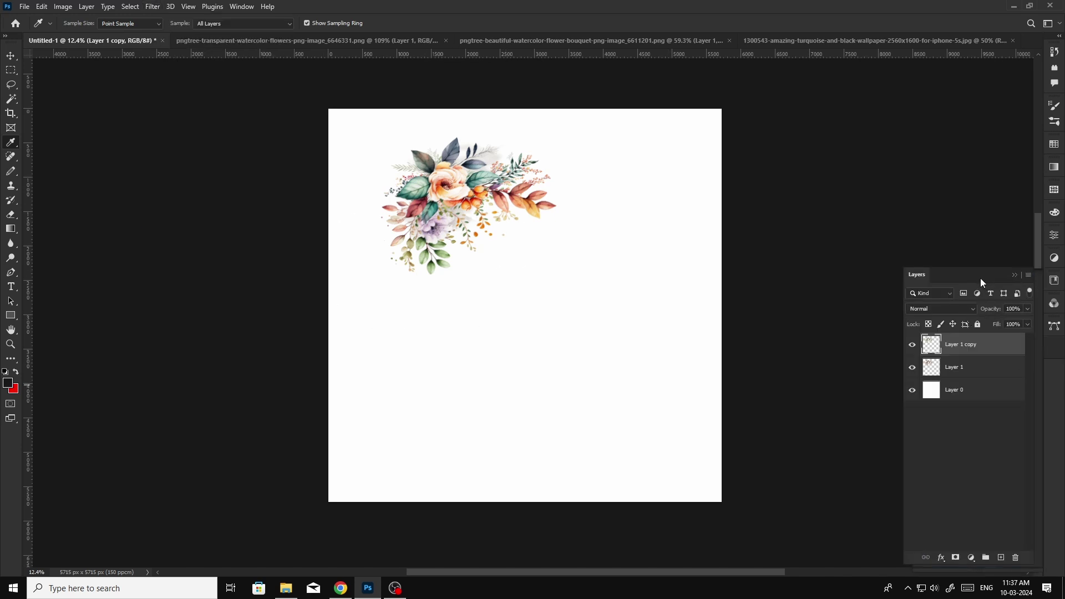
pyautogui.press('Delete')
pyautogui.press('Delete')
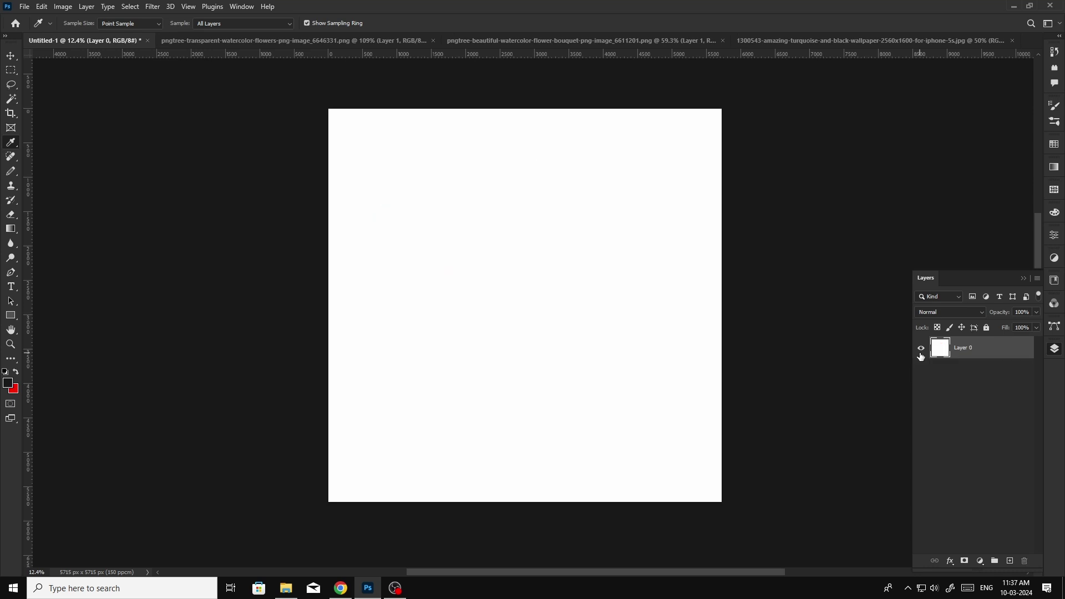
pyautogui.hotkey('ctrl', 'Tab')
# Close both flower images without saving.
pyautogui.hotkey('ctrl', 'w')
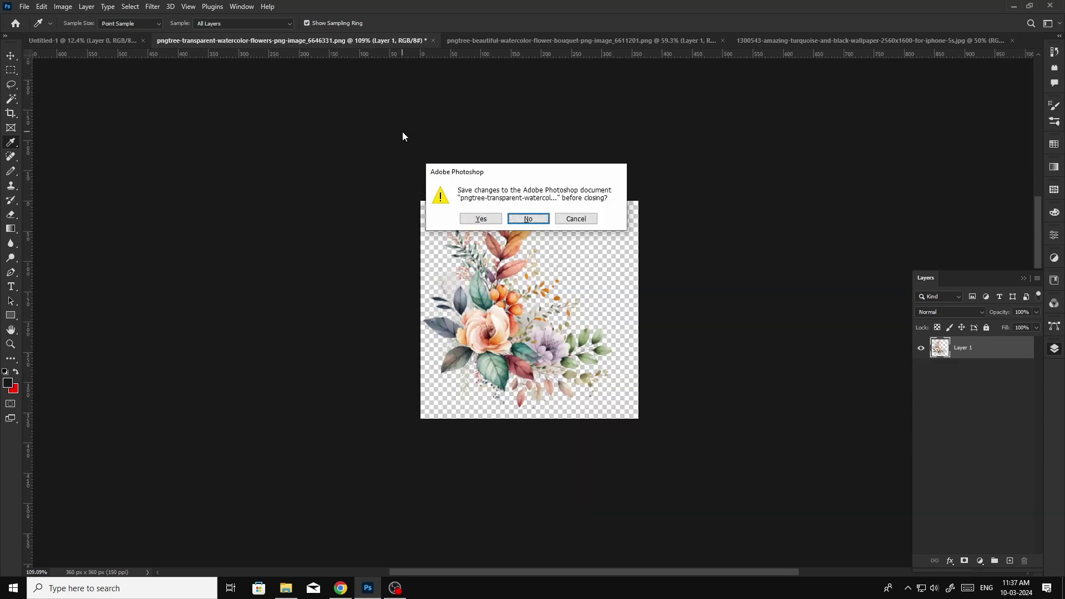
pyautogui.press('n')
pyautogui.click(179, 40)
pyautogui.scroll(3, 541, 317)
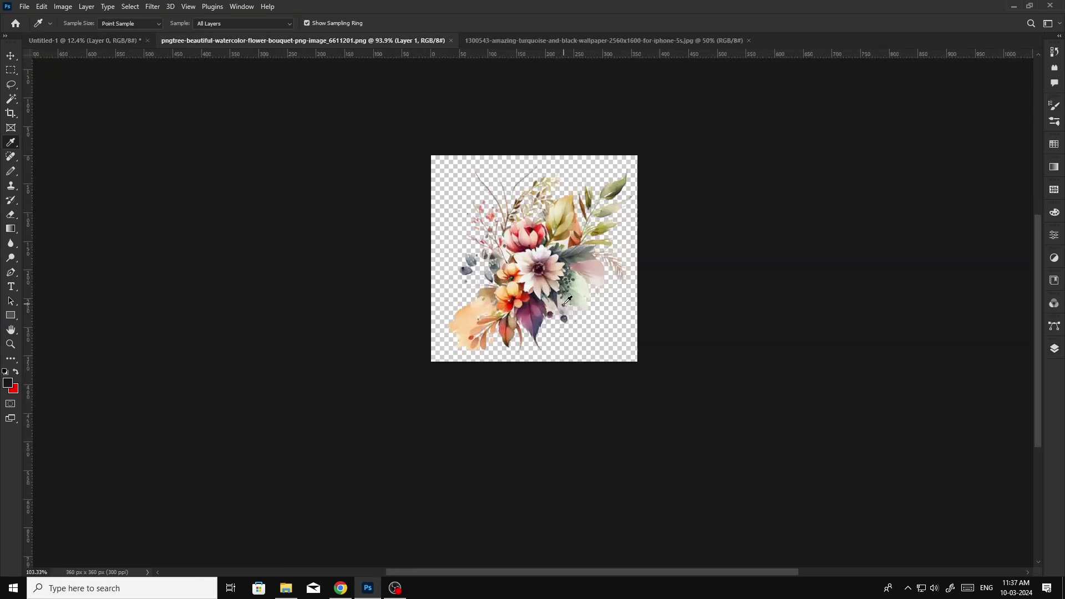
pyautogui.hotkey('ctrl', 'alt', 'i')
pyautogui.press('Escape')
pyautogui.hotkey('ctrl', 'w')
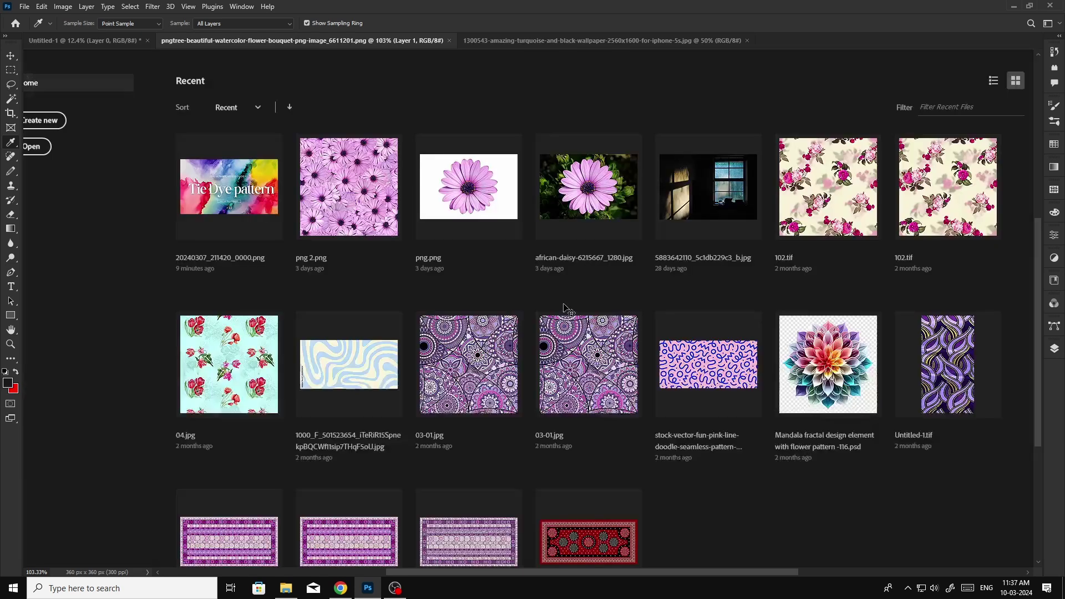
pyautogui.scroll(-2, 505, 323)
pyautogui.scroll(1, 505, 323)
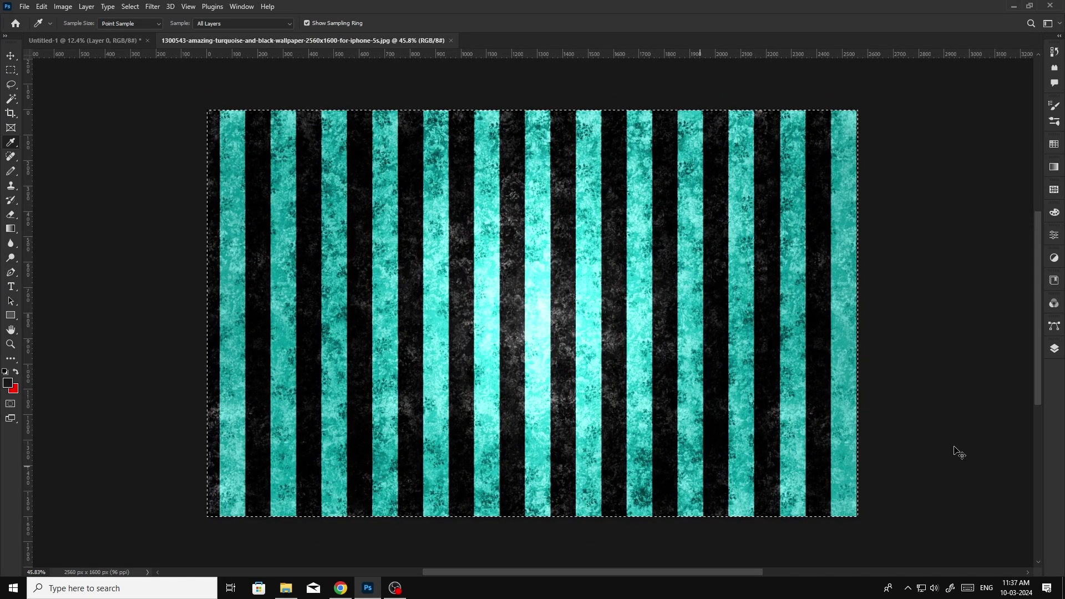
# Duplicate the striped wallpaper's Background layer into Untitled-1.
pyautogui.hotkey('ctrl', 'd')
pyautogui.click(1055, 349)
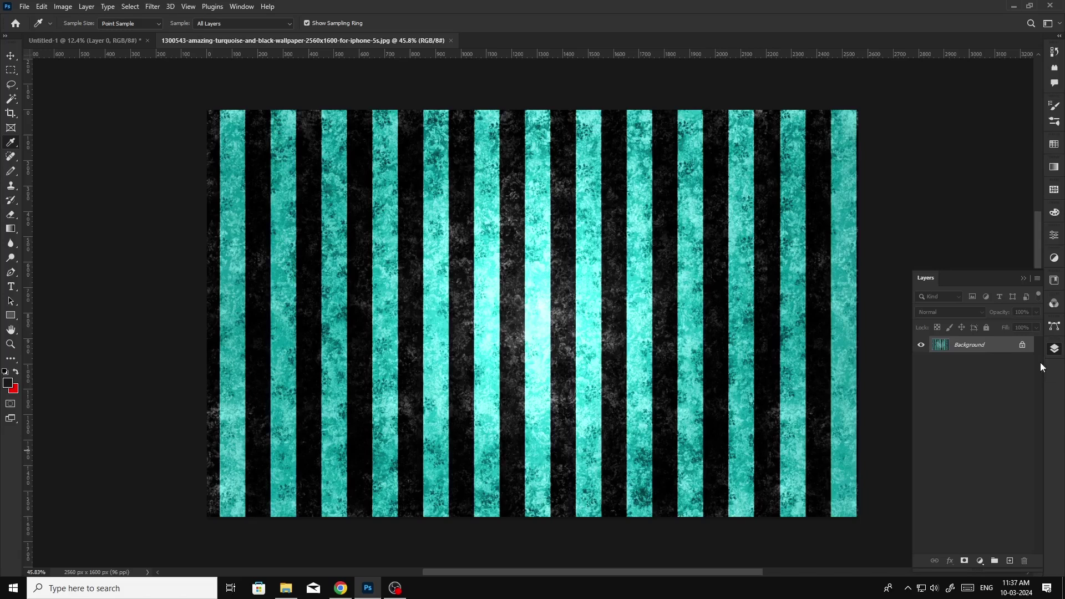
pyautogui.rightClick(970, 350)
pyautogui.click(983, 369)
pyautogui.click(526, 205)
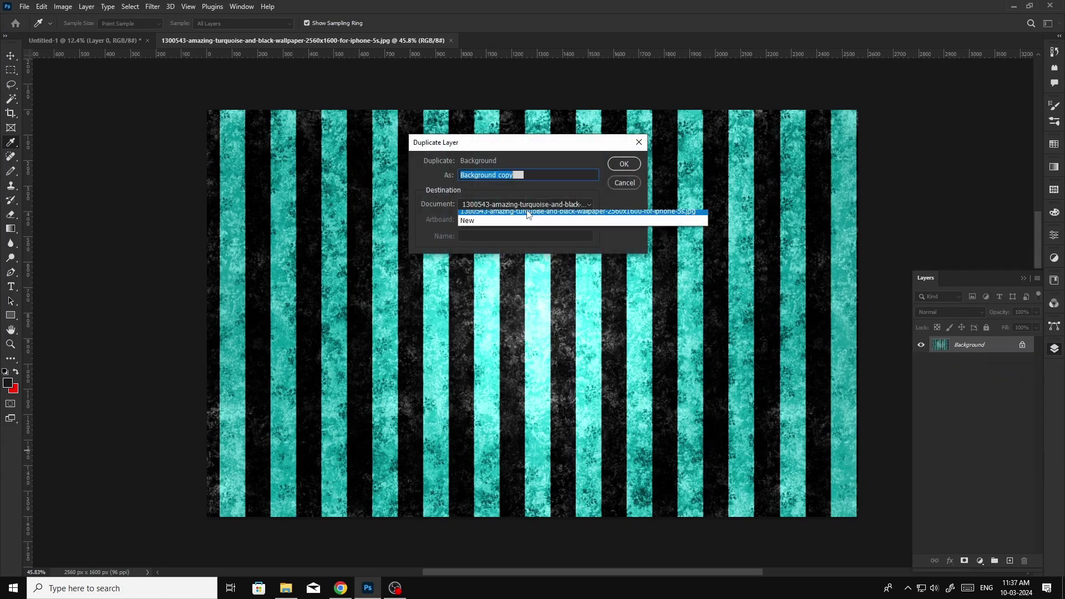
pyautogui.click(527, 225)
pyautogui.click(624, 164)
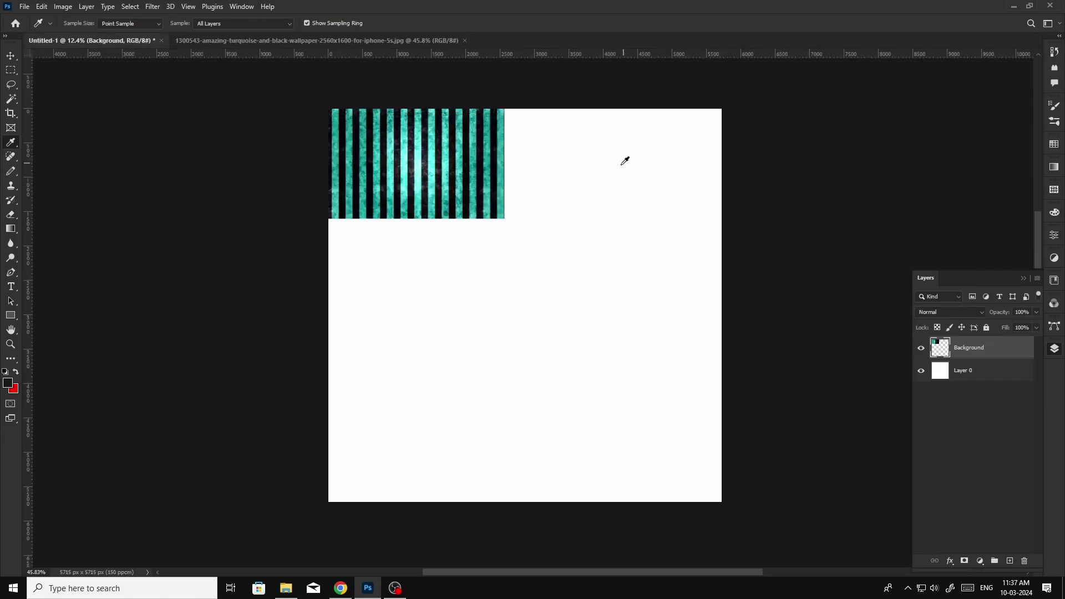
pyautogui.hotkey('ctrl', 't')
pyautogui.rightClick(451, 175)
# Rotate the stripes 90° counter-clockwise and stretch them over the full canvas.
pyautogui.click(488, 381)
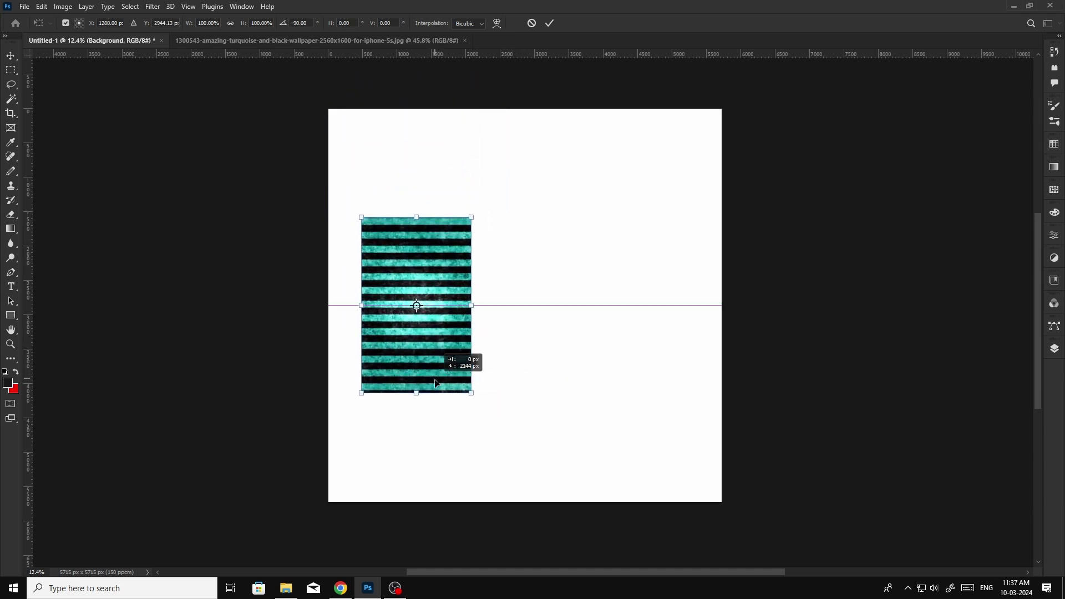
pyautogui.moveTo(439, 254)
pyautogui.mouseDown()
pyautogui.moveTo(437, 369)
pyautogui.moveTo(541, 463)
pyautogui.mouseUp()
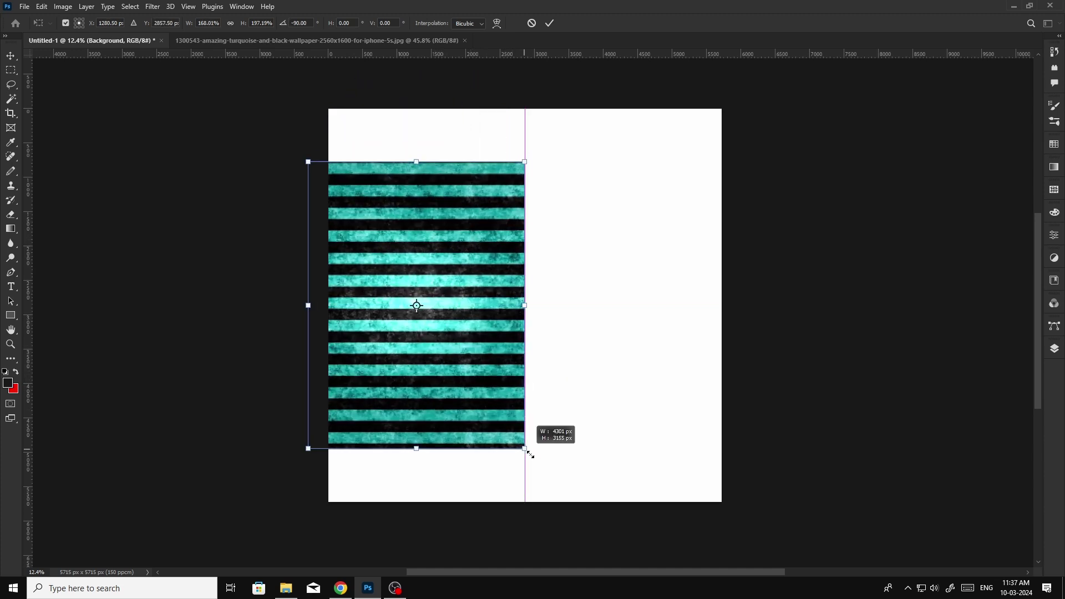
pyautogui.moveTo(453, 407); pyautogui.dragTo(490, 408)
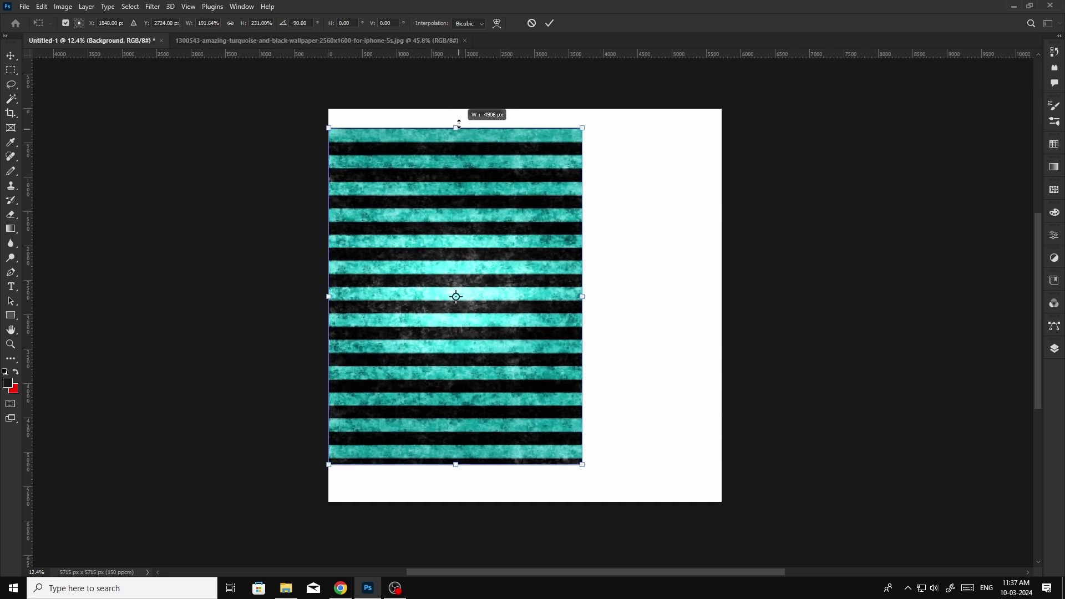
pyautogui.moveTo(459, 148); pyautogui.dragTo(460, 113)
pyautogui.moveTo(456, 466); pyautogui.dragTo(457, 506)
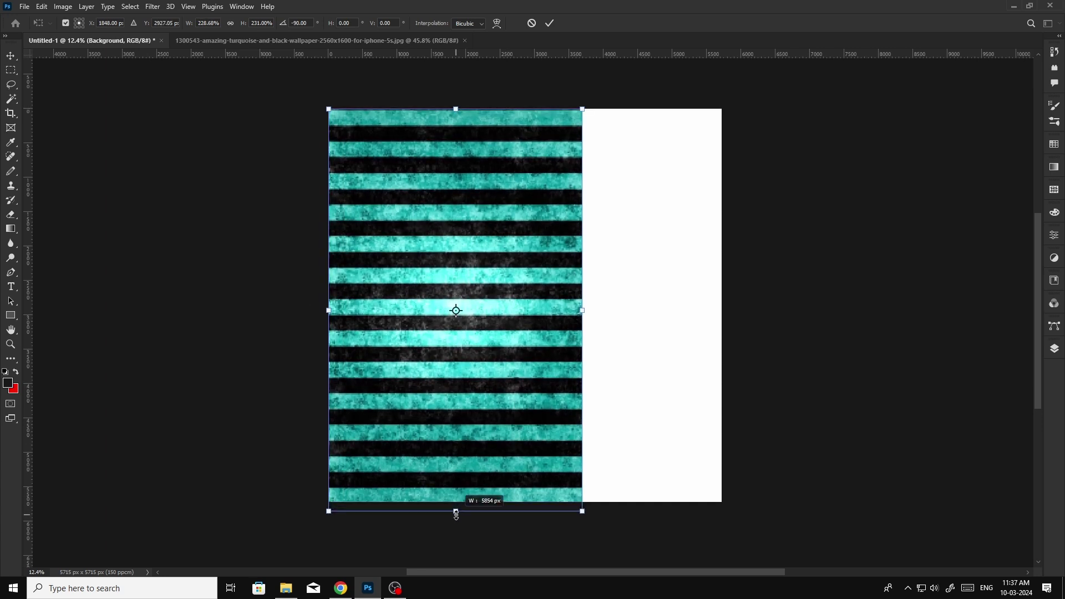
pyautogui.moveTo(582, 306); pyautogui.dragTo(722, 306)
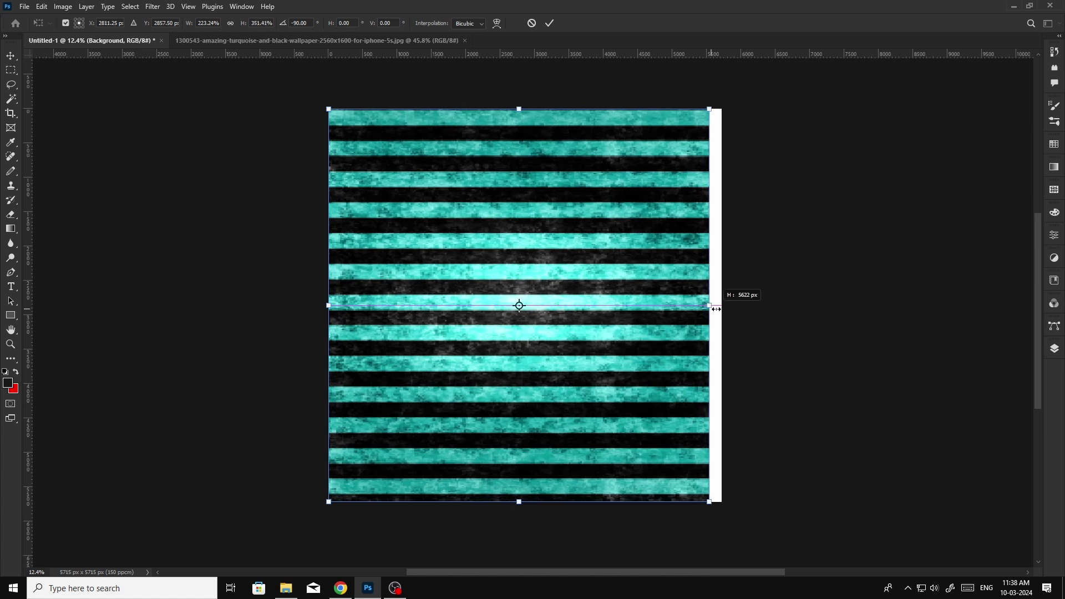
pyautogui.press('Return')
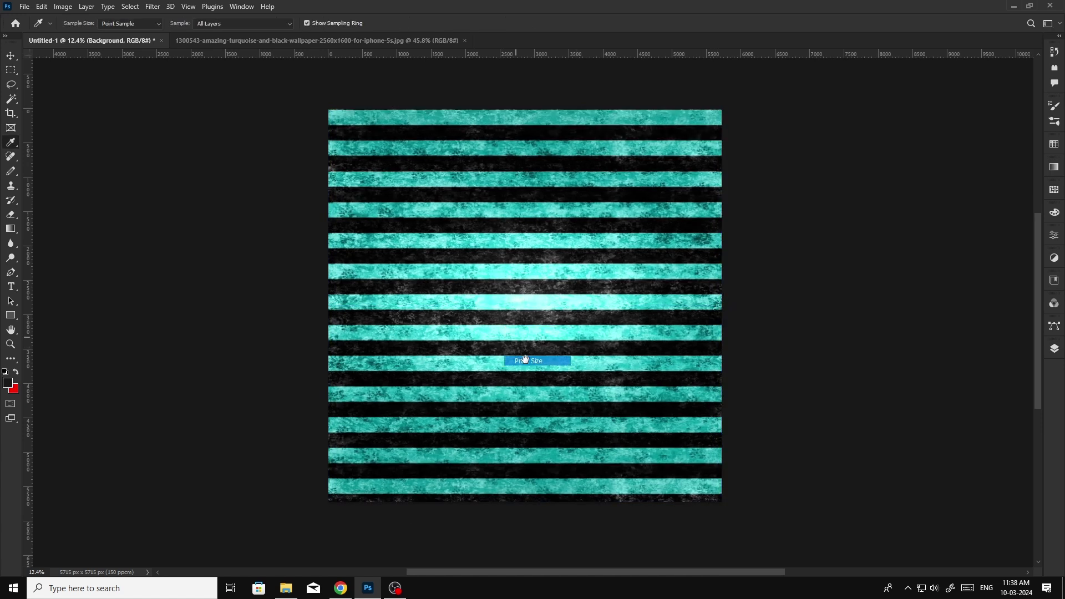
# Select Layer 0 and set the foreground to a pale cyan (#c8e0d6).
pyautogui.hotkey('ctrl', '+')
pyautogui.scroll(-2, 545, 374)
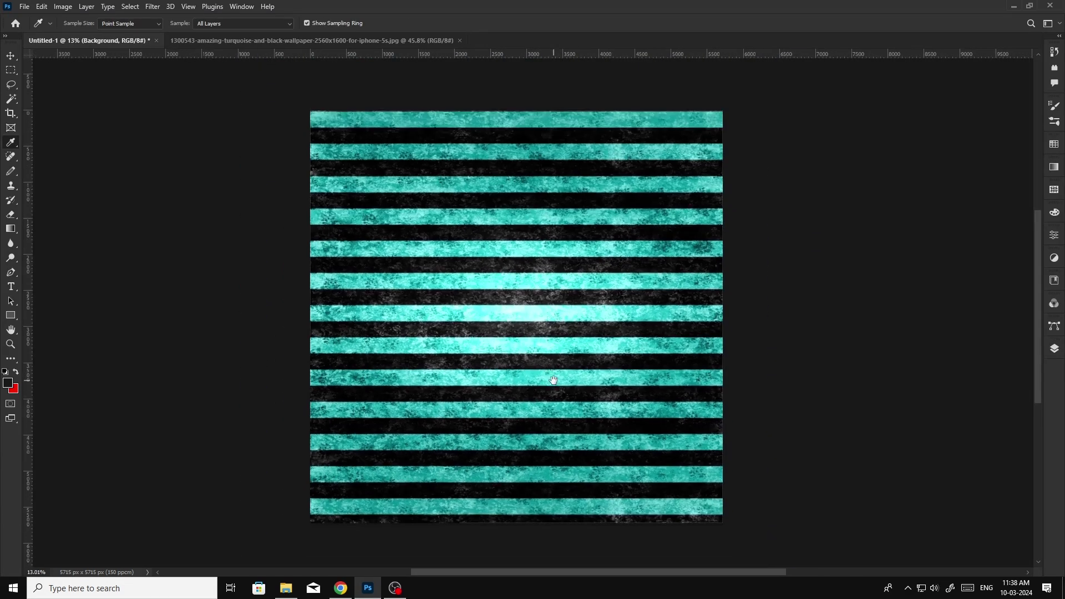
pyautogui.click(1054, 348)
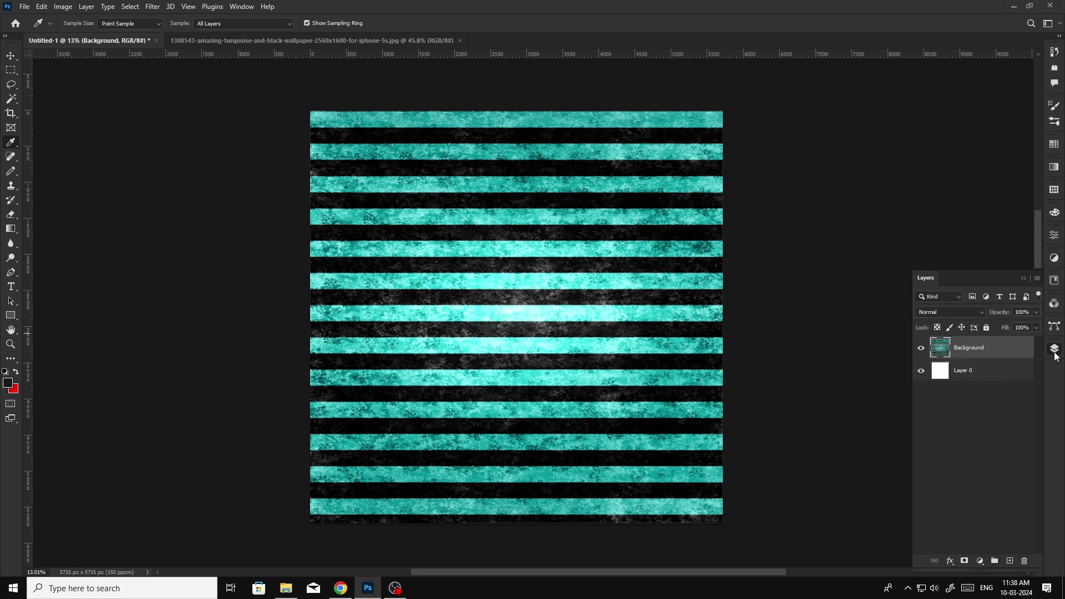
pyautogui.click(971, 373)
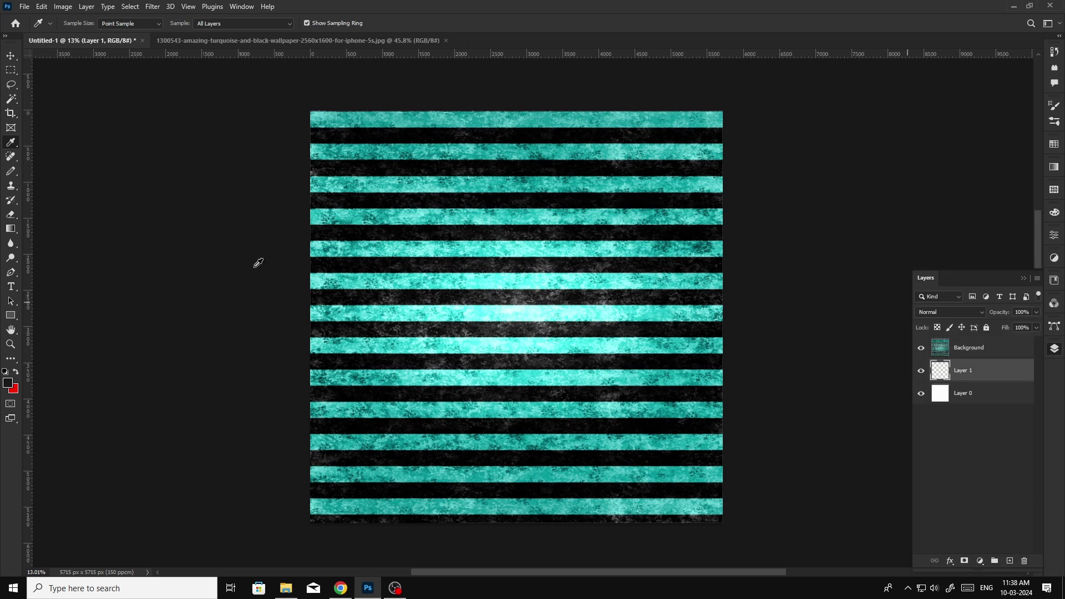
pyautogui.click(7, 382)
pyautogui.write('e7c4c4')
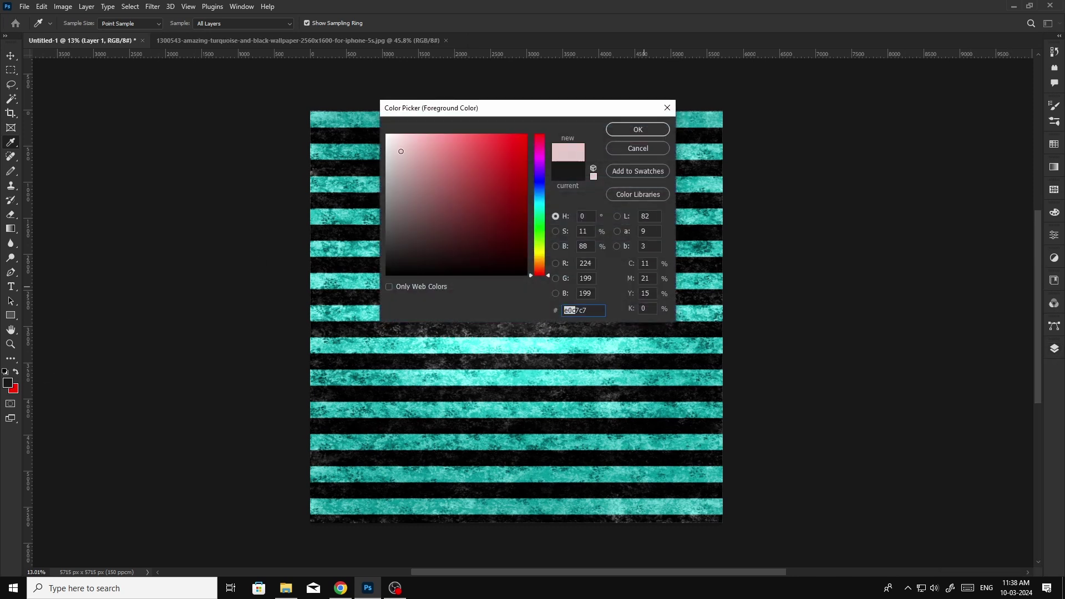
pyautogui.moveTo(545, 275); pyautogui.dragTo(541, 218)
pyautogui.click(638, 129)
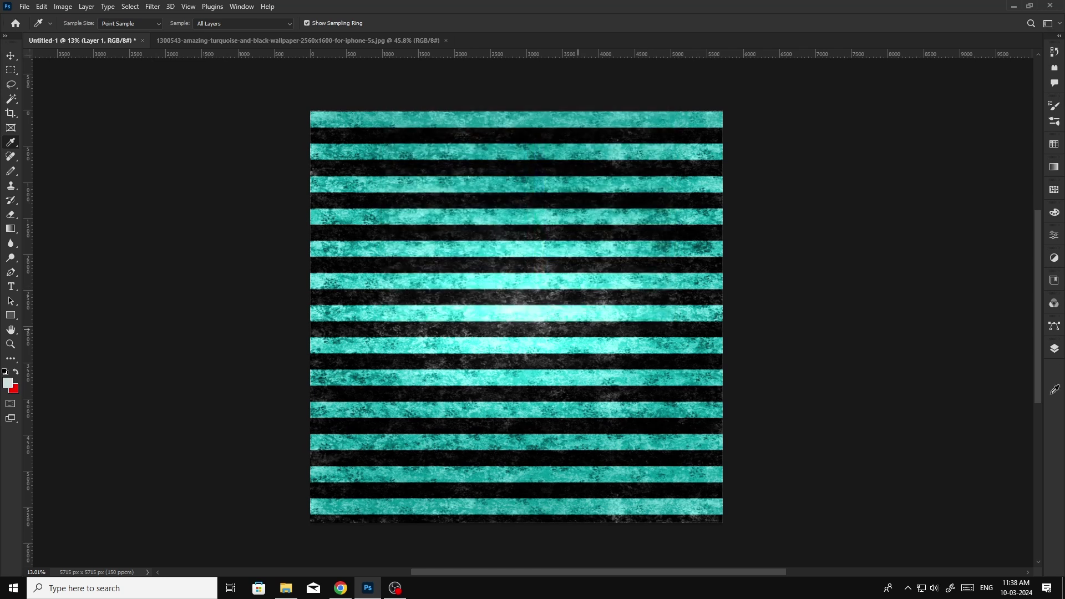
# Fill Layer 1 with the pale cyan colour, then select the striped Background.
pyautogui.click(1055, 348)
pyautogui.moveTo(977, 272); pyautogui.dragTo(890, 178)
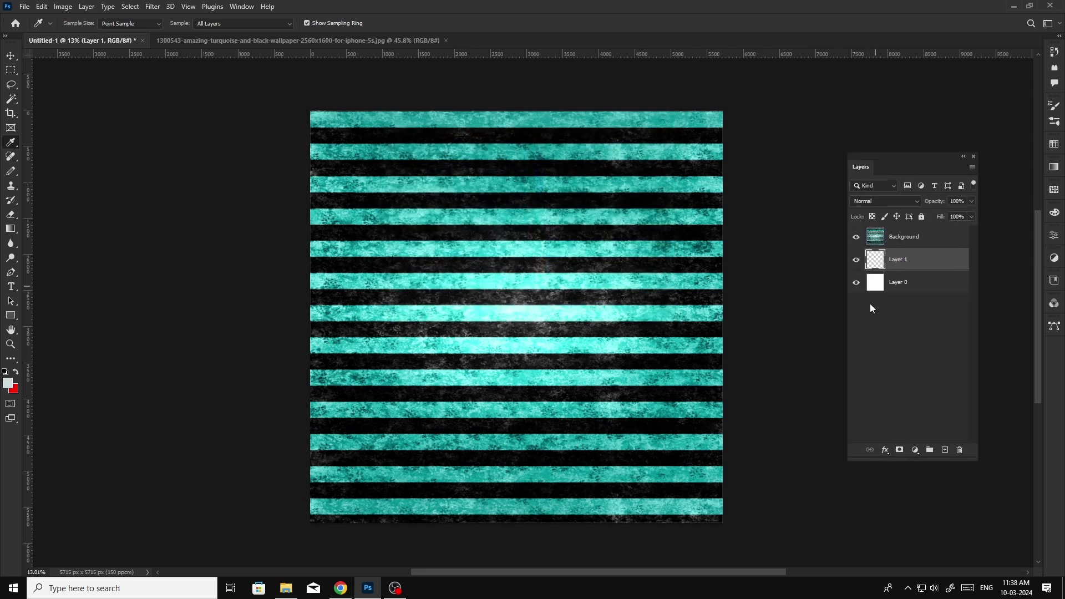
pyautogui.hotkey('alt', 'BackSpace')
pyautogui.click(888, 244)
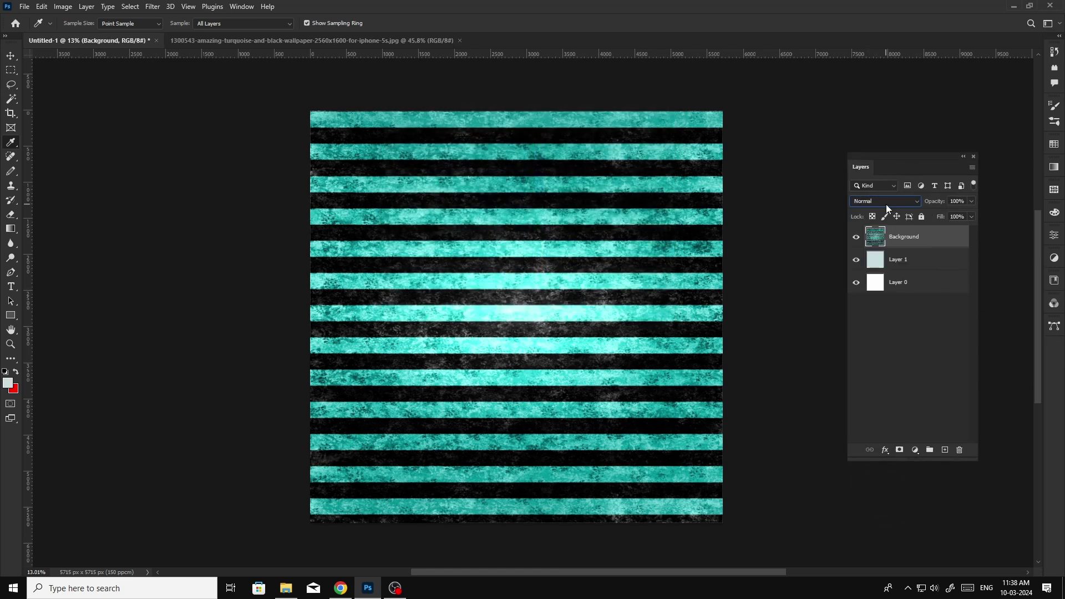
# Preview the Hue through Luminosity blend modes on the striped layer, applying Luminosity.
pyautogui.scroll(-2, 886, 204)
pyautogui.scroll(-1, 887, 204)
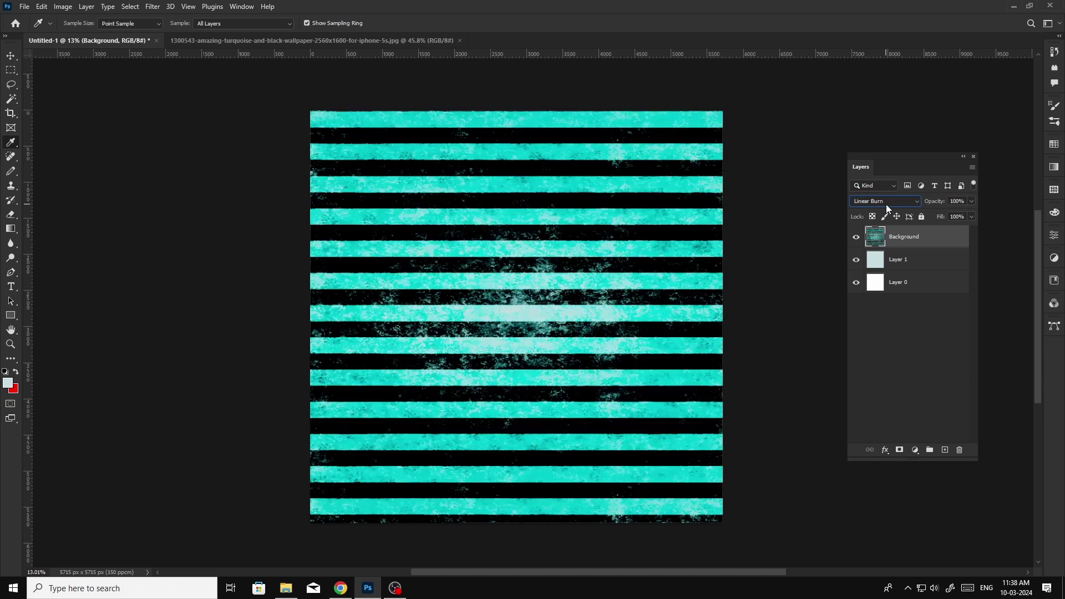
pyautogui.scroll(-2, 887, 204)
pyautogui.scroll(-1, 887, 204)
pyautogui.scroll(-3, 887, 204)
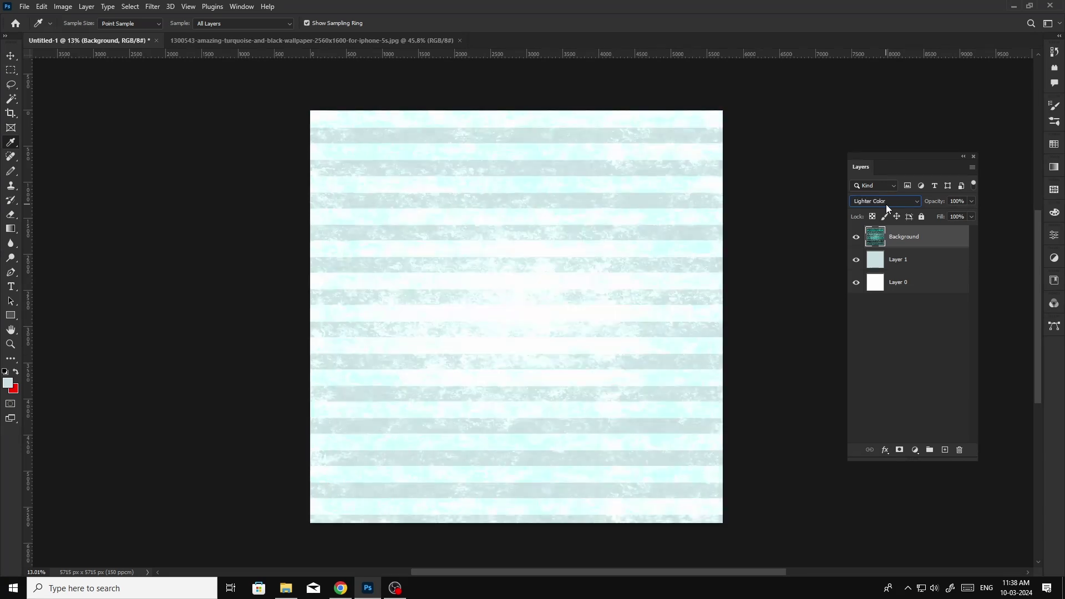
pyautogui.scroll(-2, 887, 204)
pyautogui.scroll(-1, 887, 204)
pyautogui.scroll(-1, 886, 204)
pyautogui.scroll(-2, 886, 205)
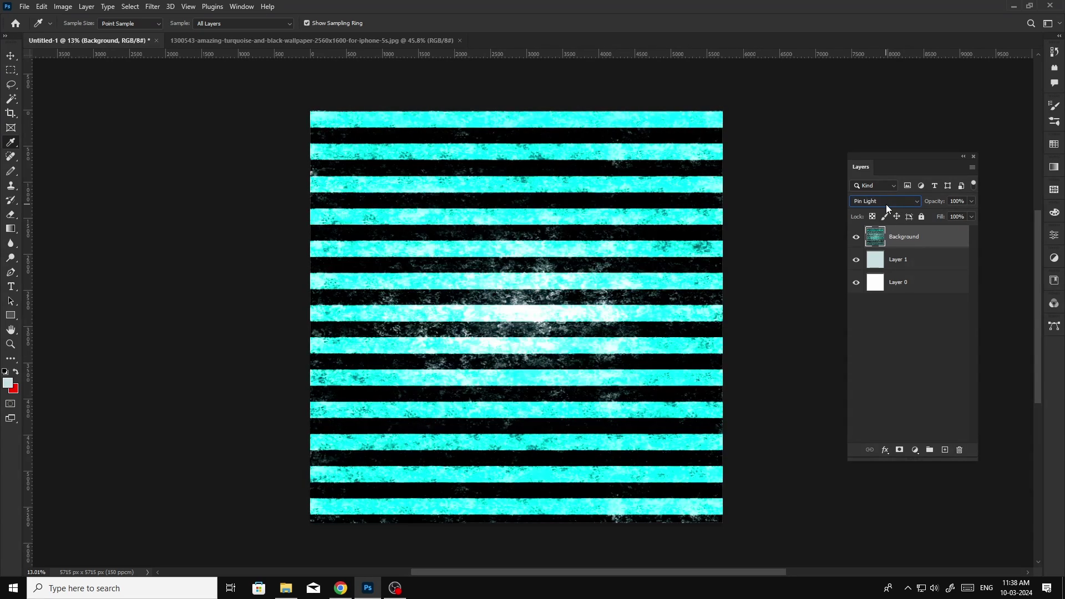
pyautogui.scroll(-1, 887, 204)
pyautogui.scroll(-1, 887, 204)
pyautogui.scroll(-1, 887, 205)
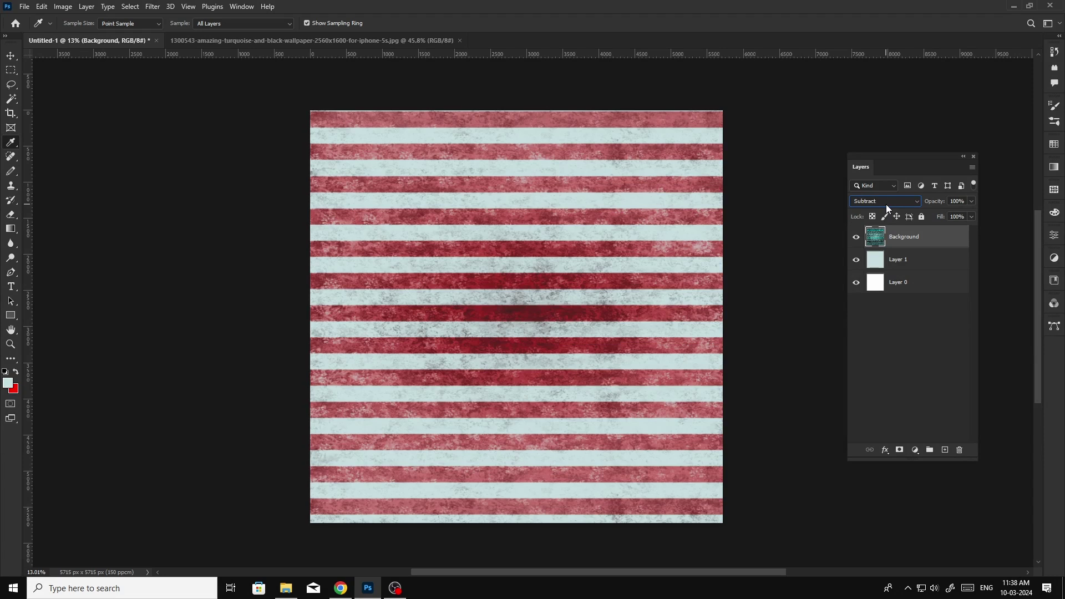
pyautogui.scroll(-1, 887, 205)
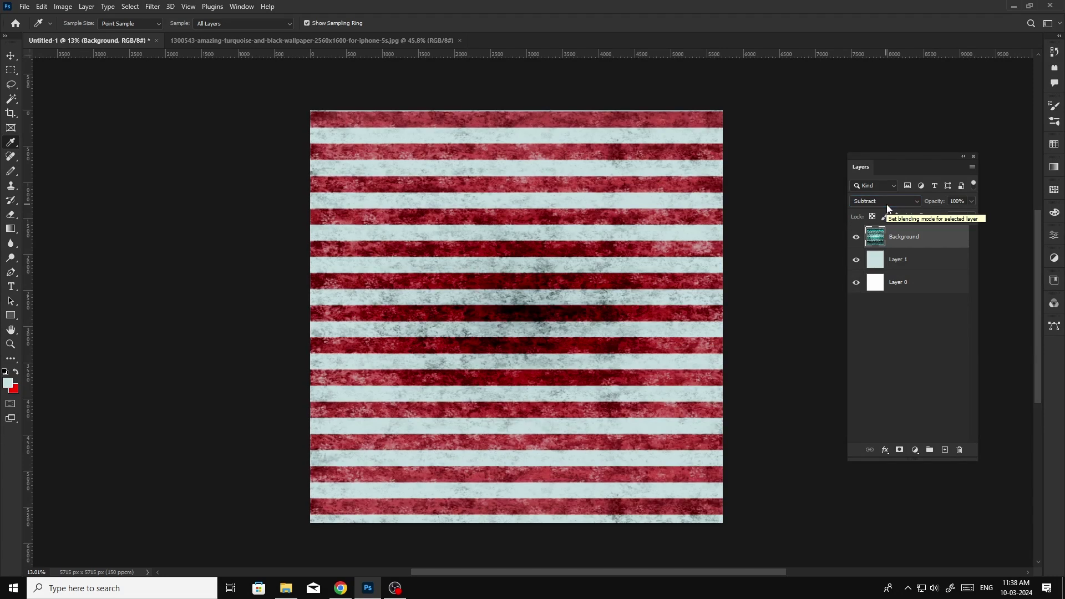
pyautogui.click(887, 205)
pyautogui.press('Down')
pyautogui.press('Down')
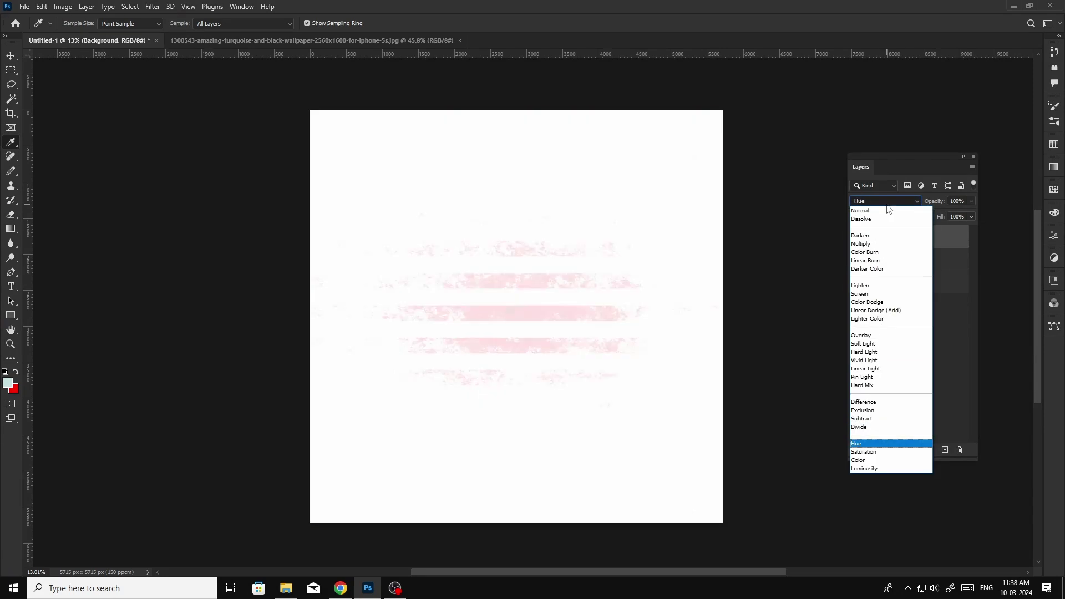
pyautogui.press('Down')
pyautogui.press('Down')
pyautogui.press('Down')
pyautogui.press('Up')
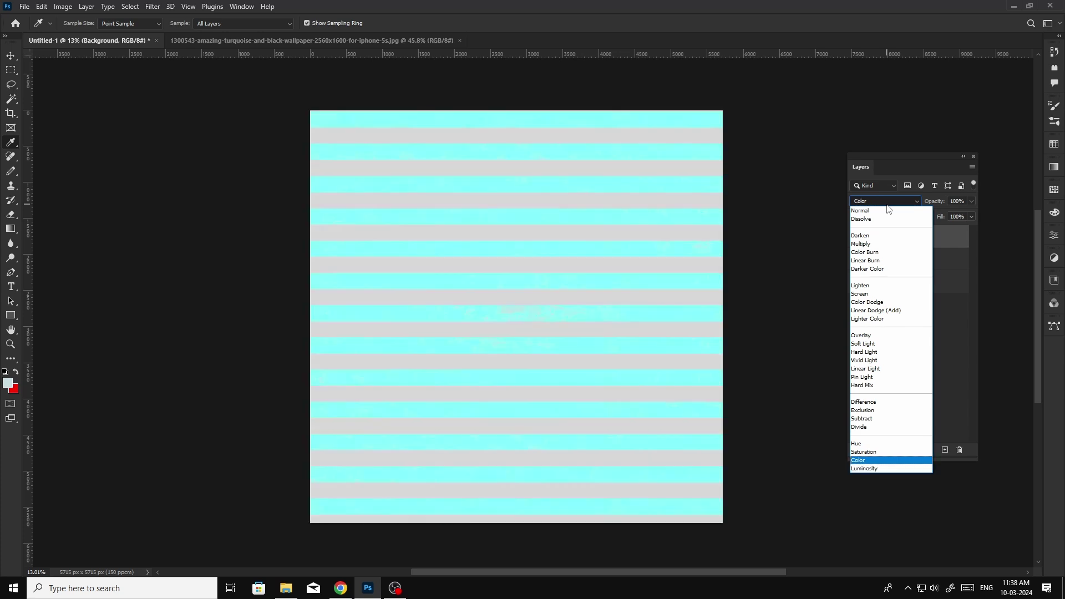
pyautogui.press('Down')
pyautogui.press('Up')
pyautogui.press('Down')
pyautogui.press('Return')
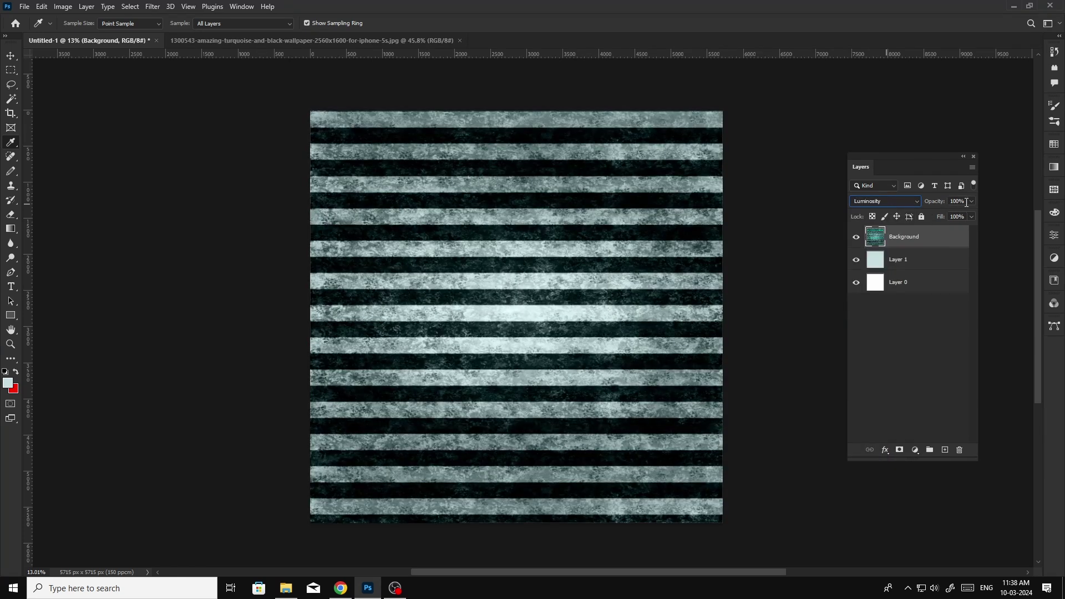
# Set the striped layer's opacity and fill to 50%.
pyautogui.doubleClick(966, 203)
pyautogui.write('50')
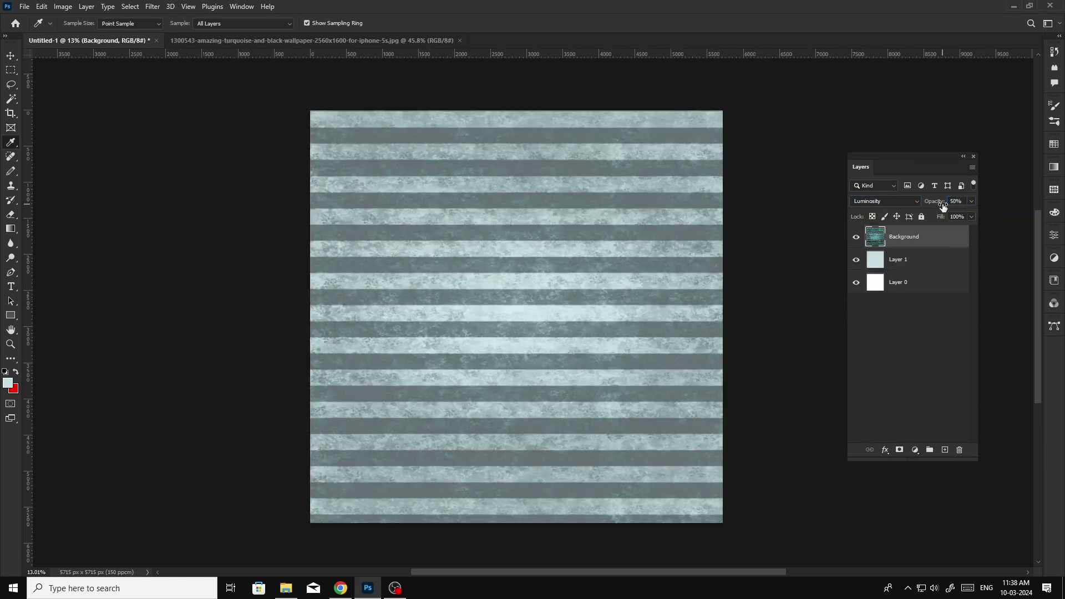
pyautogui.press('Return')
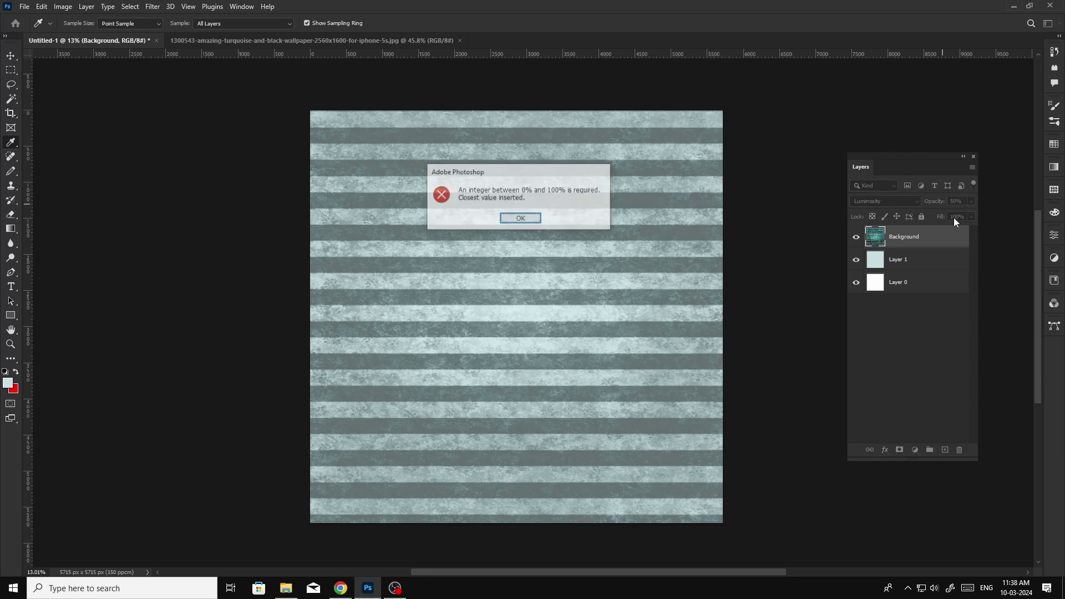
pyautogui.click(522, 218)
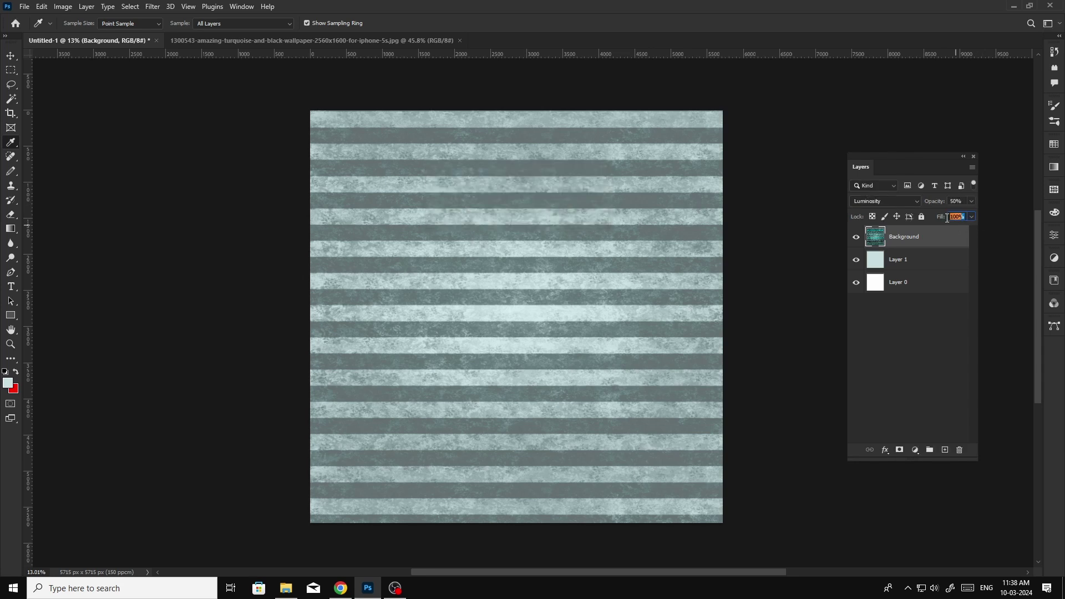
pyautogui.write('50')
pyautogui.press('Return')
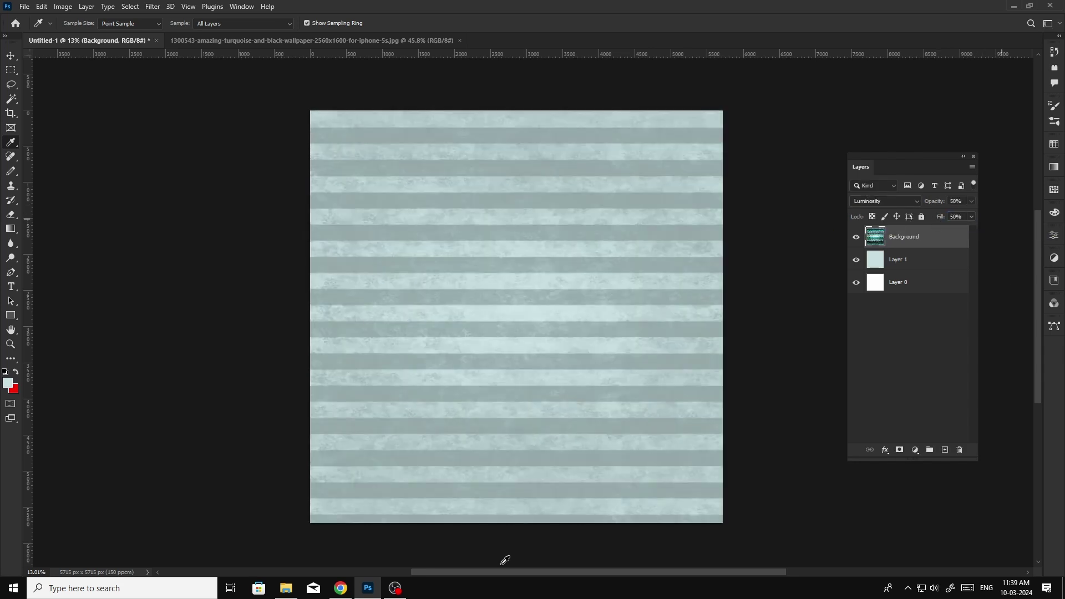
# Return the striped layer's blend mode to Normal after trying Dissolve.
pyautogui.click(878, 202)
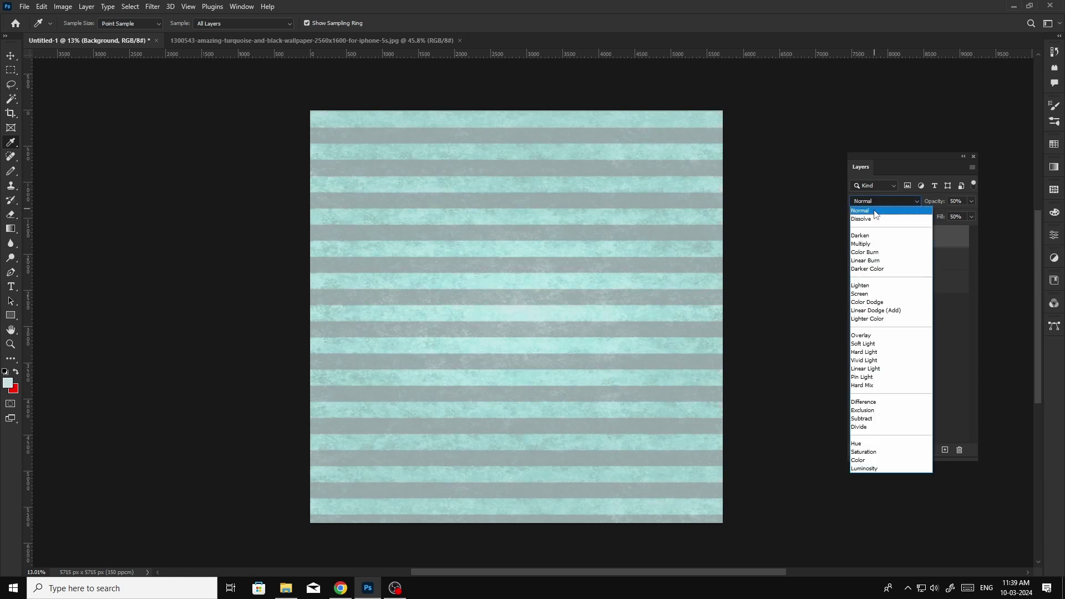
pyautogui.click(878, 202)
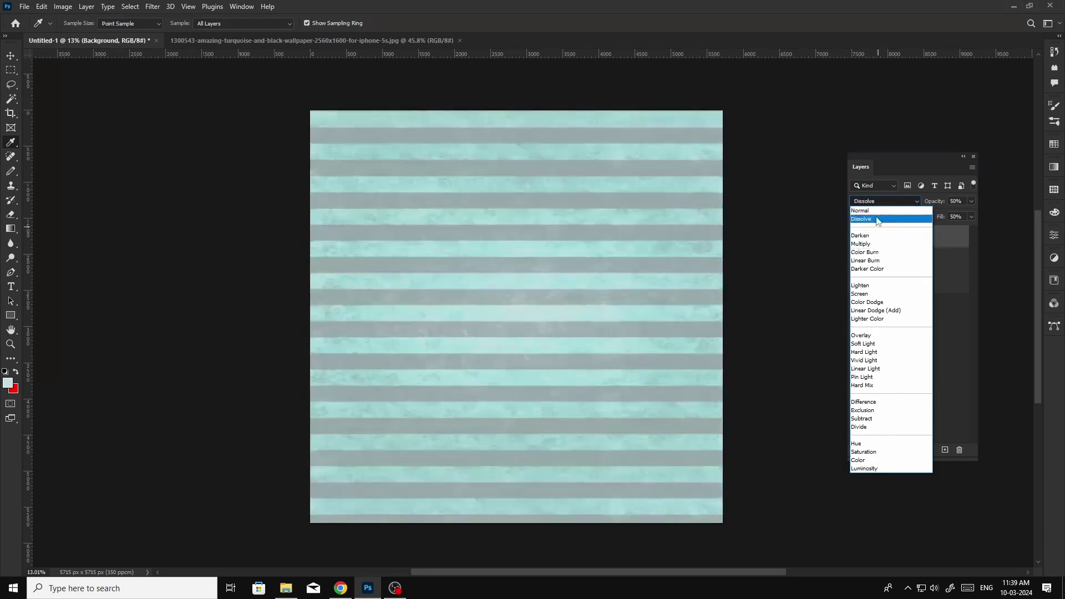
pyautogui.click(878, 219)
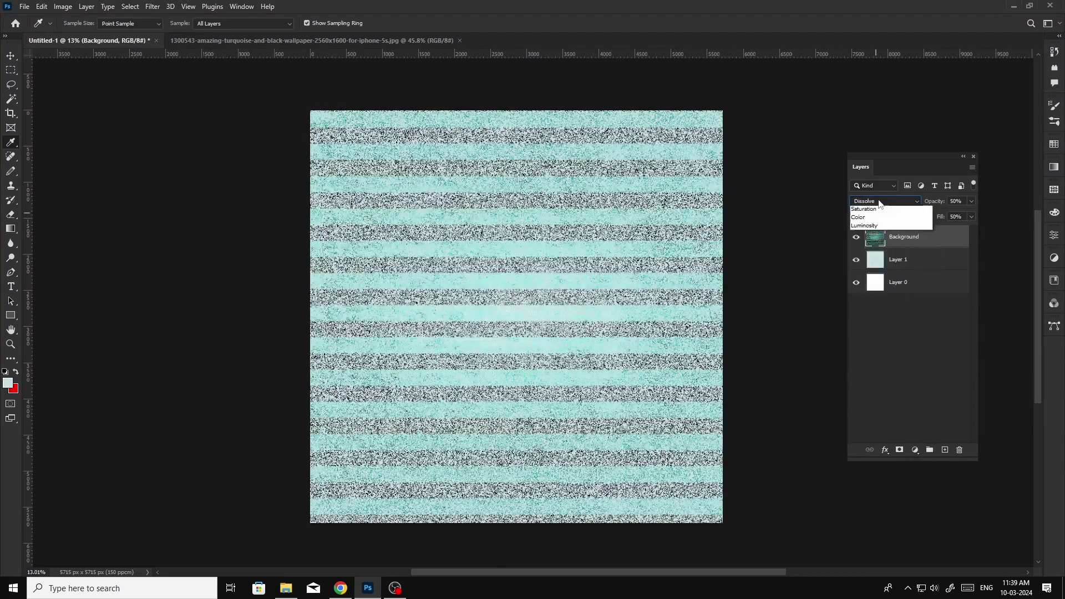
pyautogui.click(885, 201)
pyautogui.click(862, 211)
pyautogui.click(891, 202)
pyautogui.click(890, 202)
# Shift the striped Background layer's hue to -165 for pinkish stripes.
pyautogui.click(911, 317)
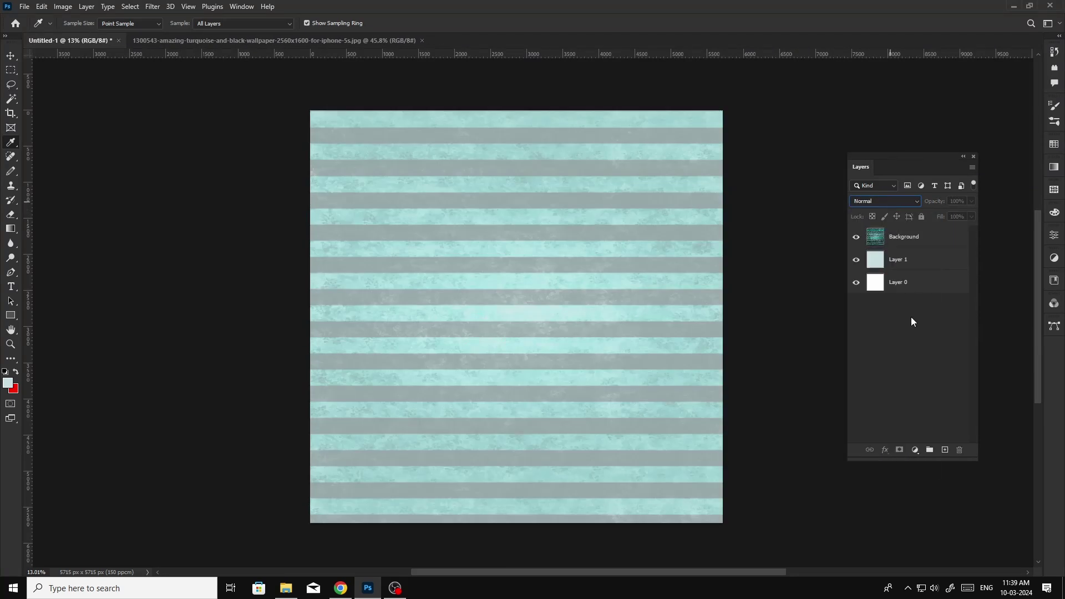
pyautogui.click(922, 237)
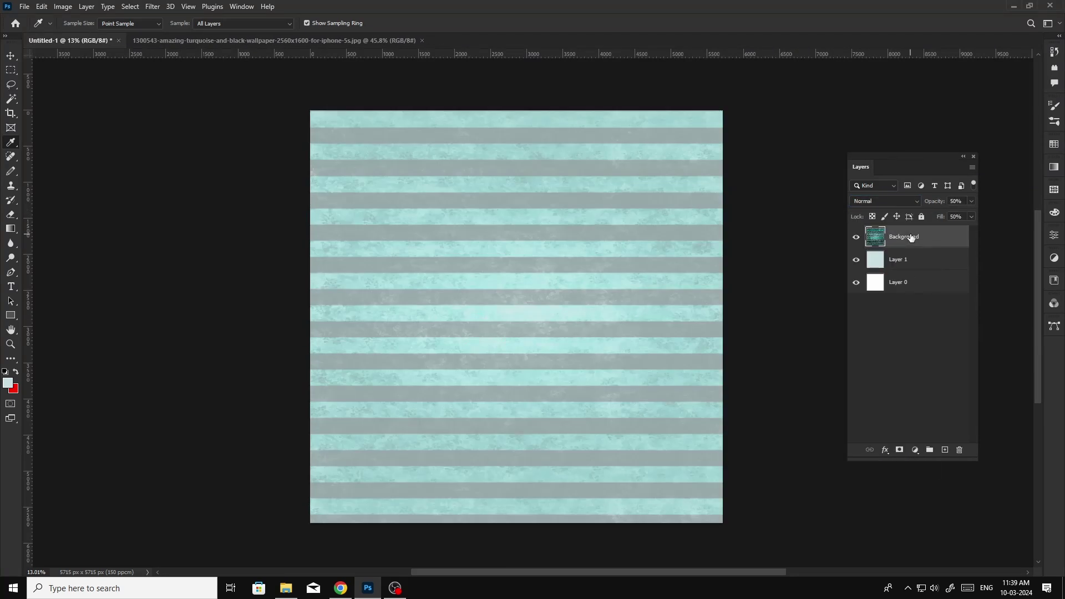
pyautogui.hotkey('ctrl', 'u')
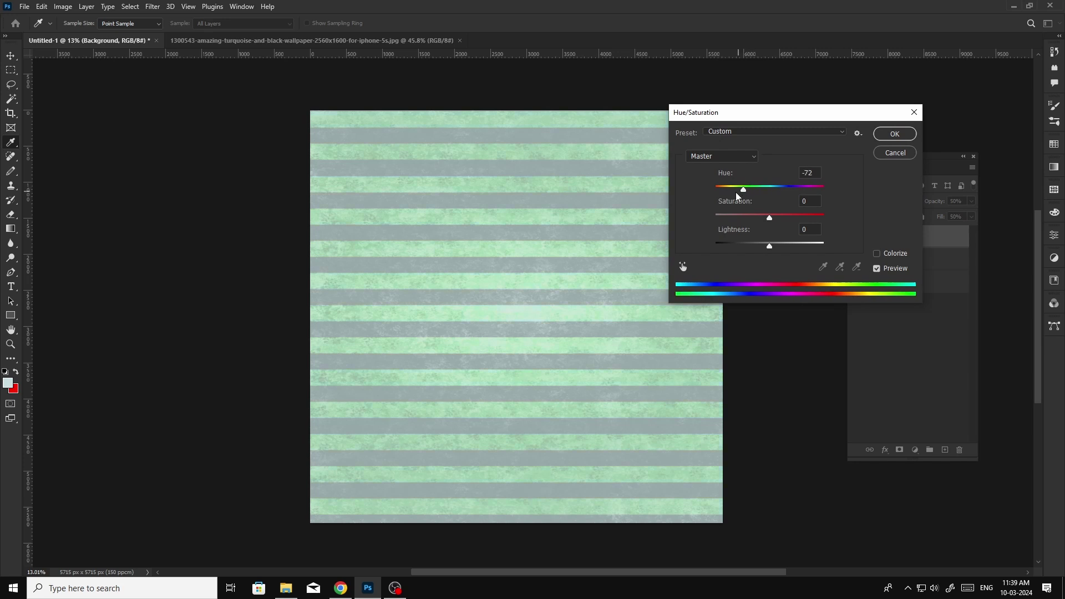
pyautogui.moveTo(736, 193); pyautogui.dragTo(721, 195)
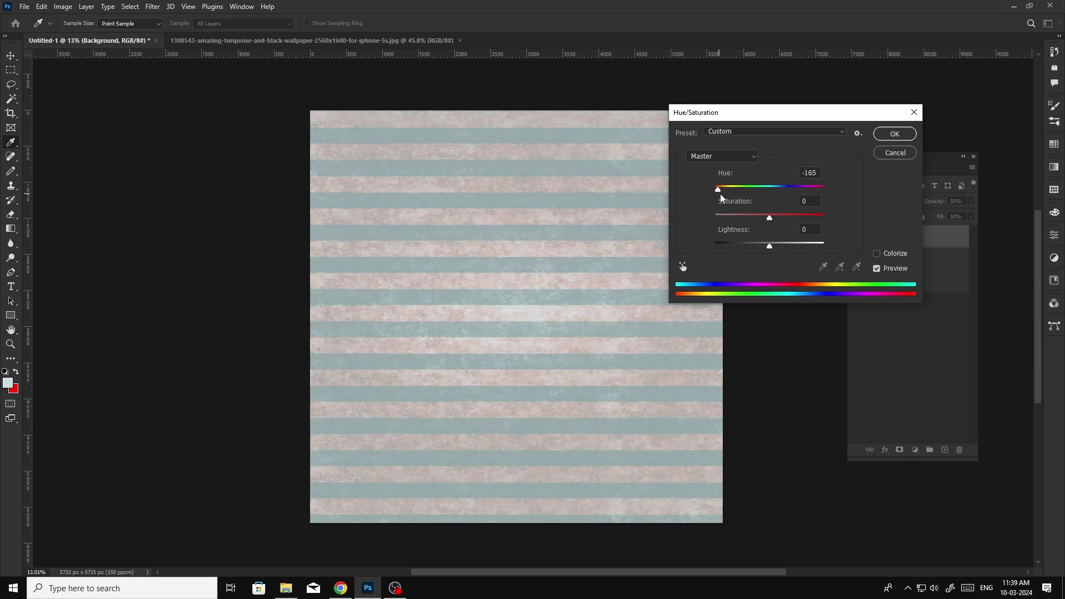
pyautogui.press('Return')
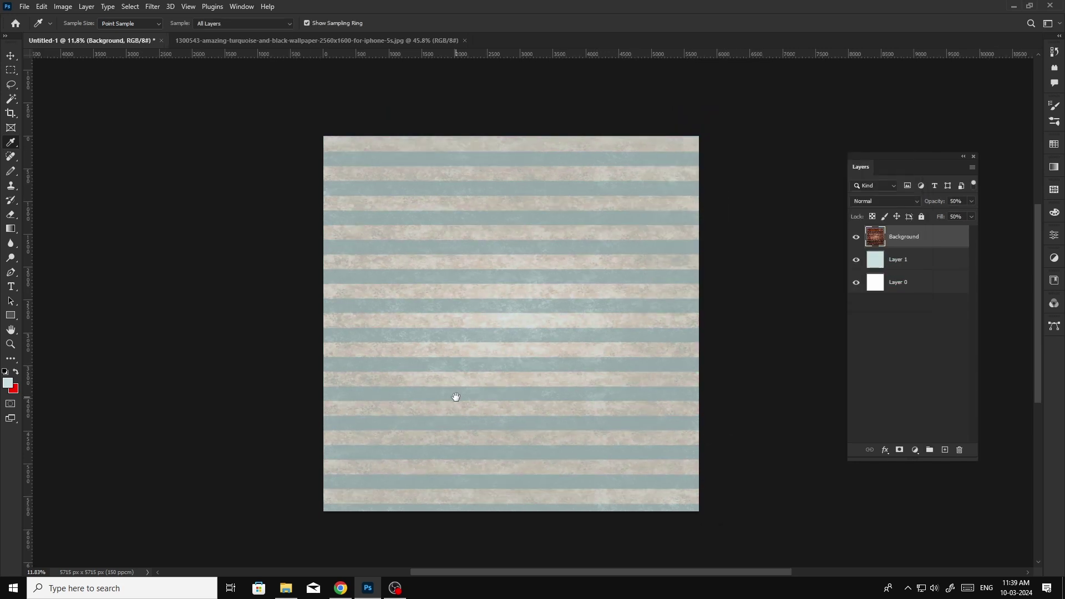
# Open the materials folder in File Explorer and drag out the watercolour bouquet image.
pyautogui.hotkey('alt', 'Tab')
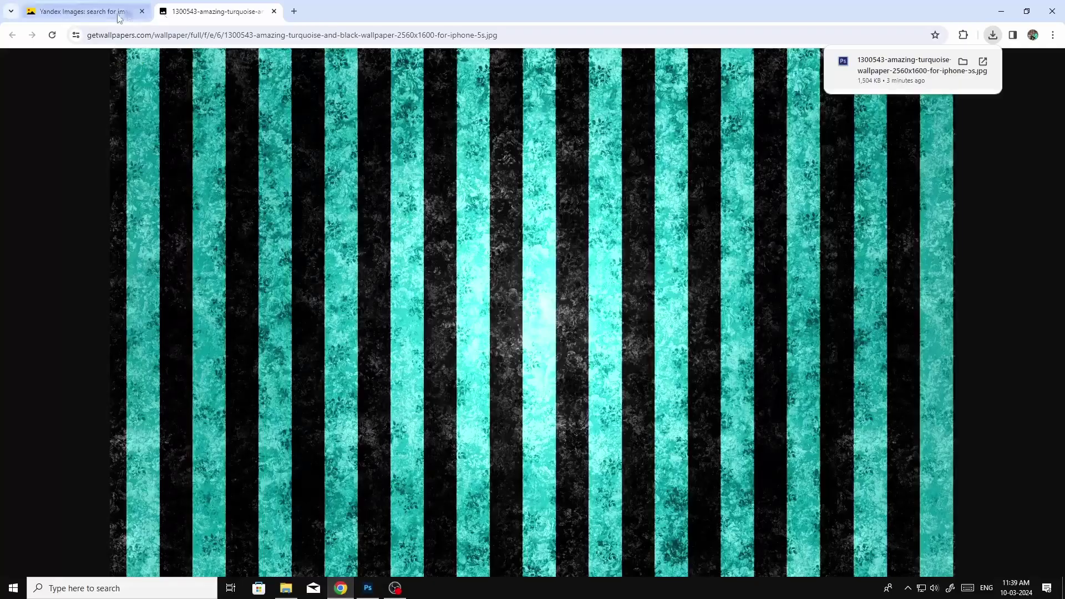
pyautogui.click(84, 11)
pyautogui.click(216, 11)
pyautogui.click(286, 589)
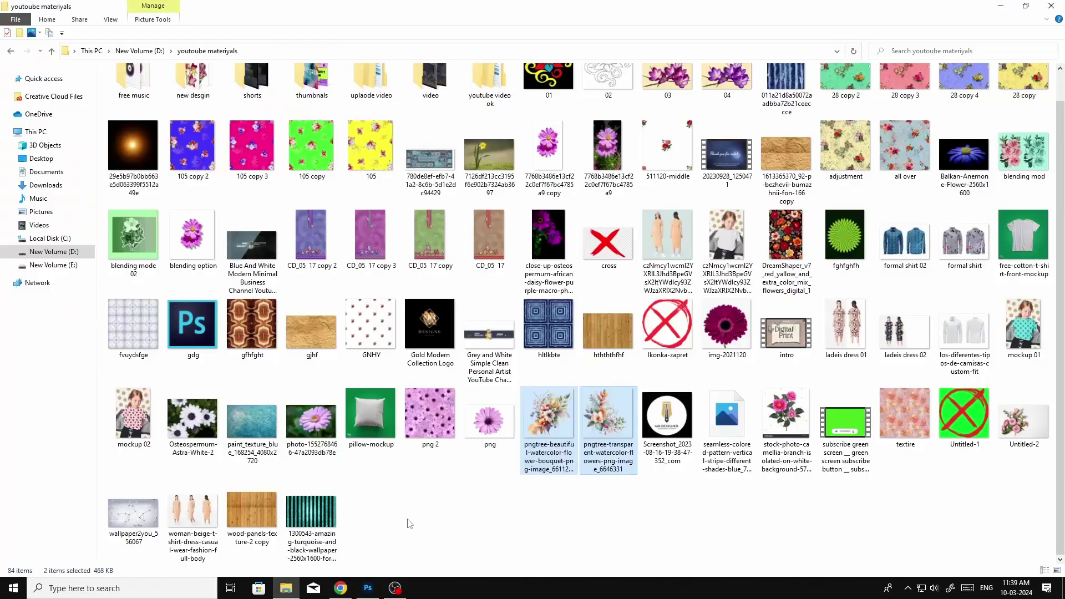
pyautogui.click(555, 425)
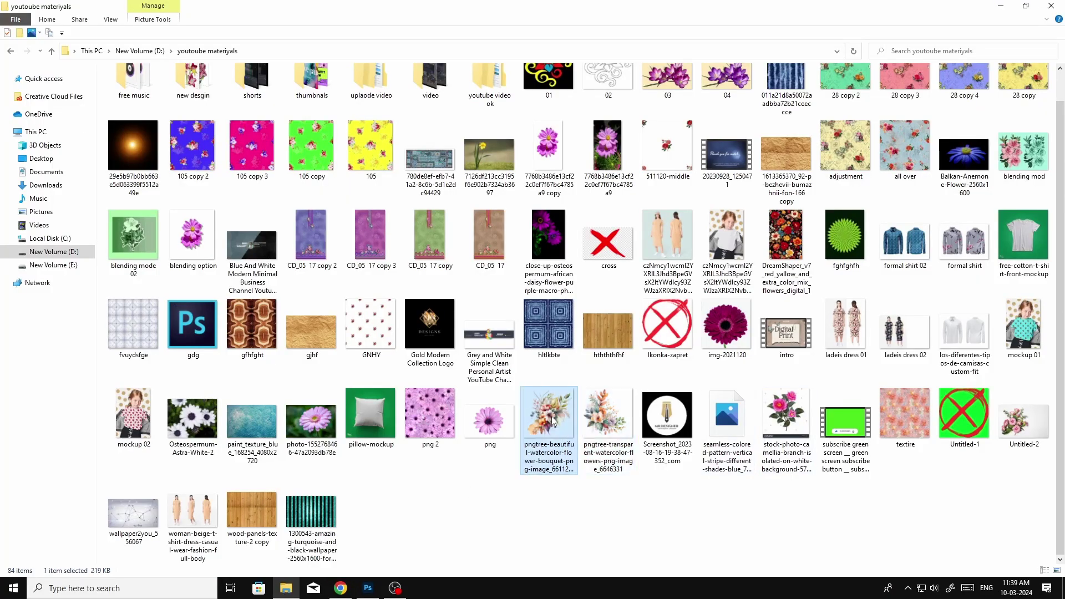
pyautogui.moveTo(555, 425)
pyautogui.mouseDown()
pyautogui.moveTo(445, 546)
pyautogui.moveTo(420, 396)
pyautogui.mouseUp()
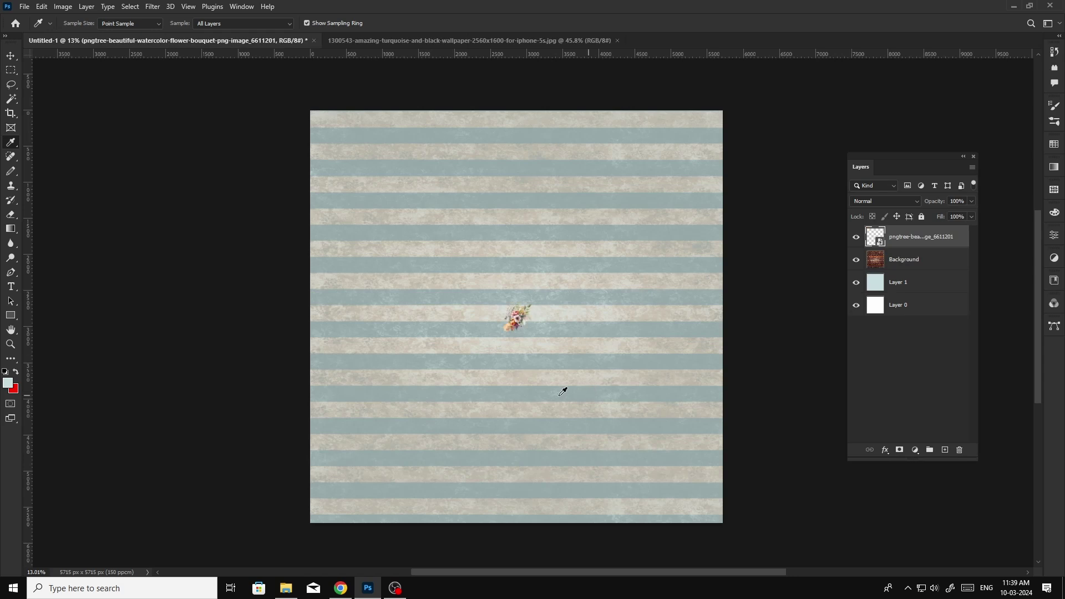
# Enlarge the placed flower bouquet on the stripes and duplicate its layer.
pyautogui.moveTo(566, 369); pyautogui.dragTo(597, 402)
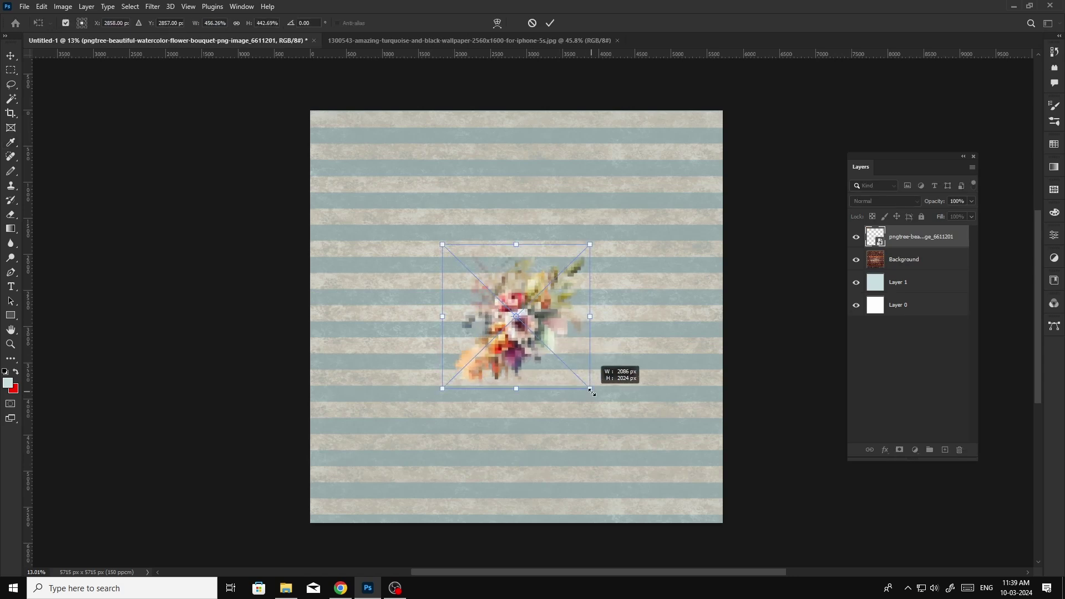
pyautogui.press('Return')
pyautogui.press('i')
pyautogui.scroll(1, 515, 353)
pyautogui.scroll(-1, 515, 352)
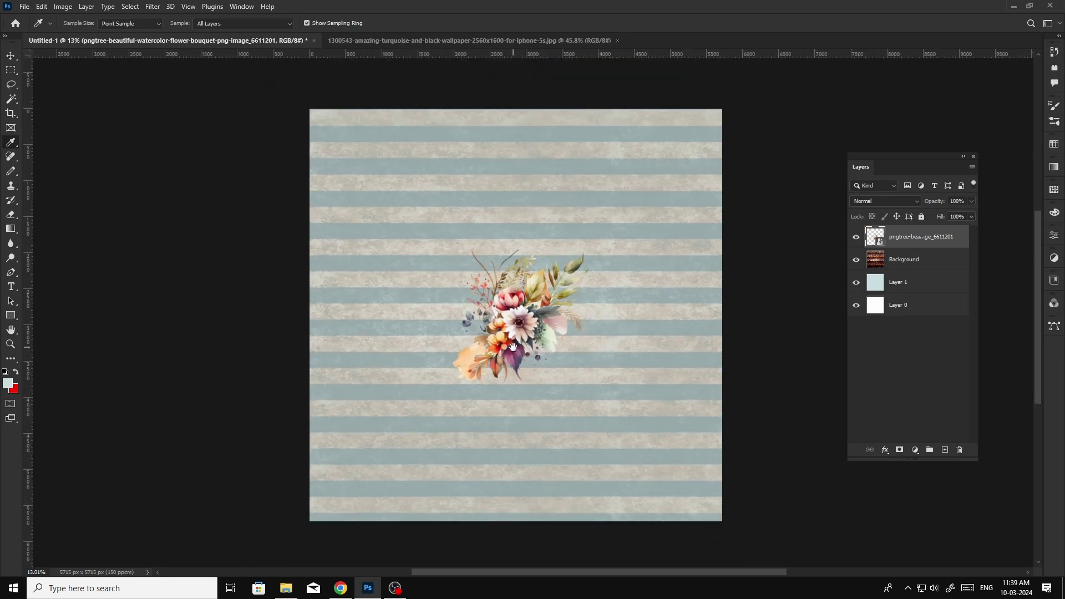
pyautogui.hotkey('ctrl', 'j')
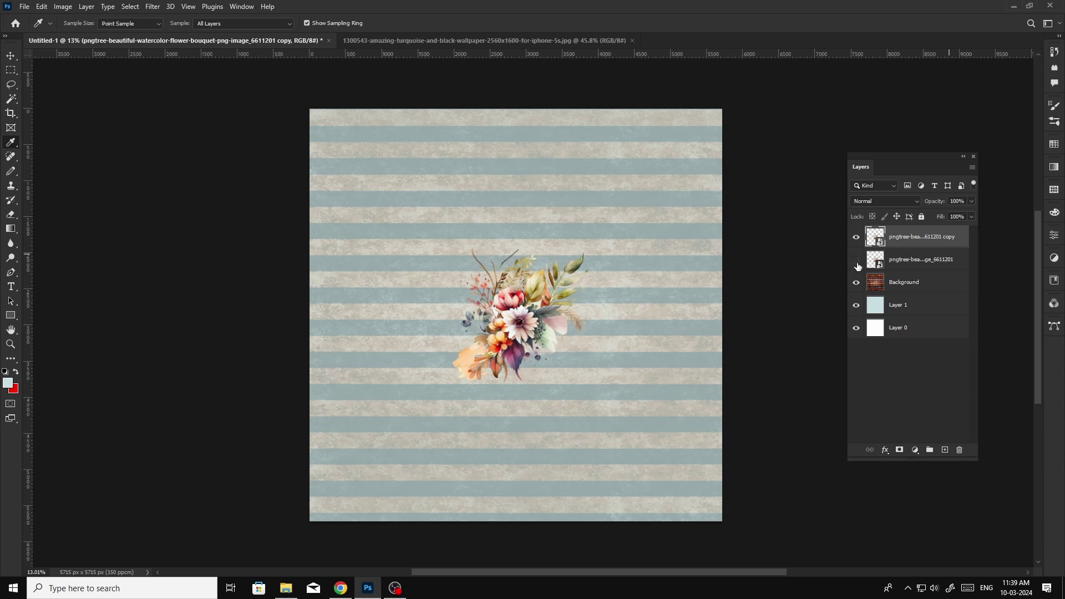
# Zoom in on the pattern and rasterize the bouquet copy layer.
pyautogui.rightClick(502, 337)
pyautogui.click(524, 375)
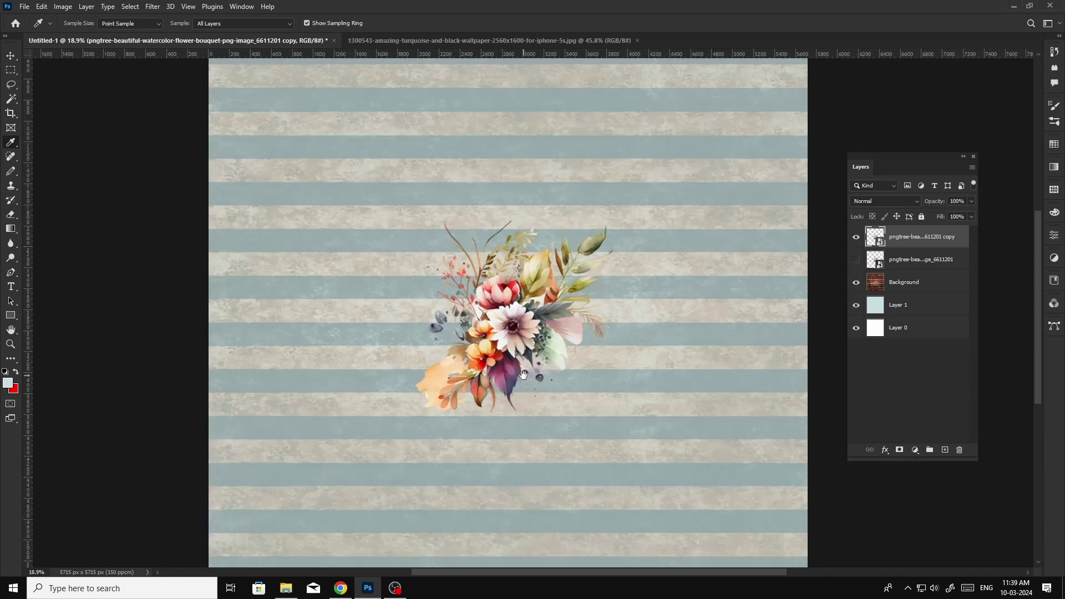
pyautogui.scroll(-1, 661, 279)
pyautogui.scroll(-1, 657, 277)
pyautogui.rightClick(941, 250)
pyautogui.click(903, 246)
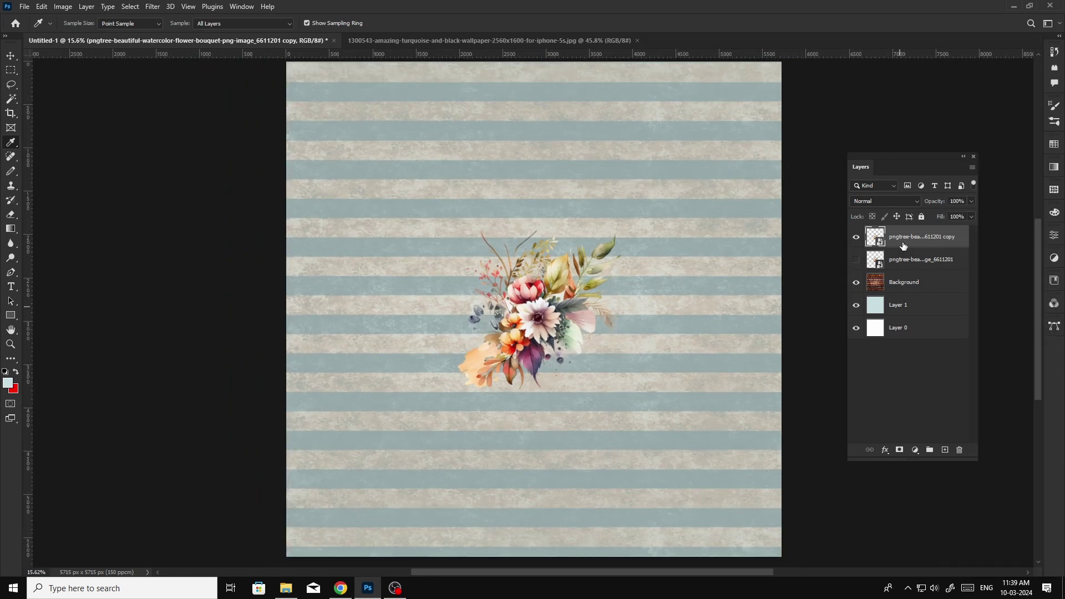
pyautogui.rightClick(904, 245)
pyautogui.click(938, 339)
# Apply a Vibrance boost to the bouquet copy.
pyautogui.click(856, 237)
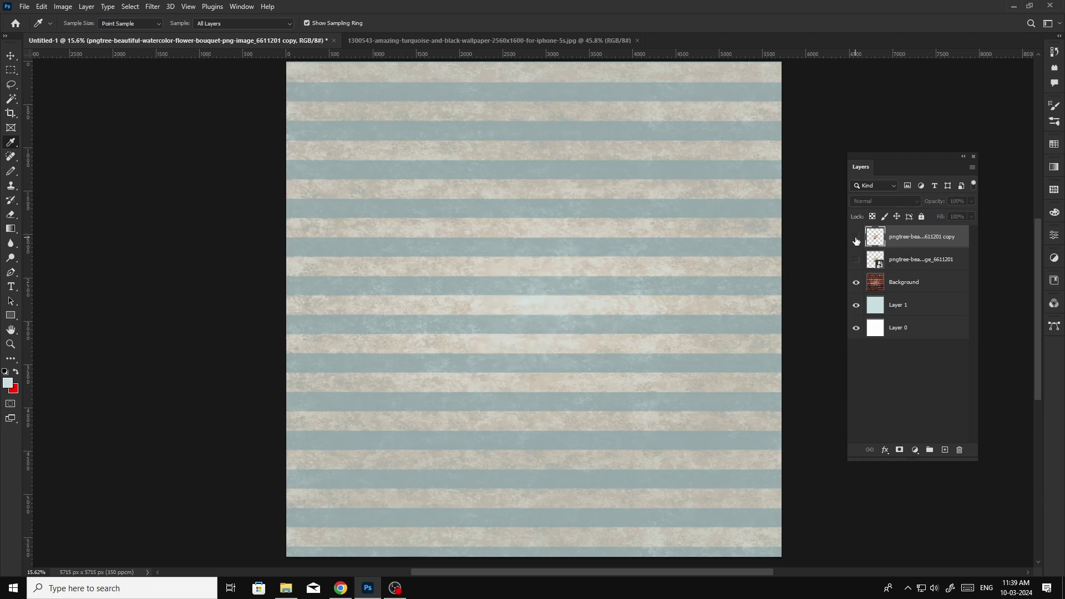
pyautogui.click(63, 6)
pyautogui.click(222, 91)
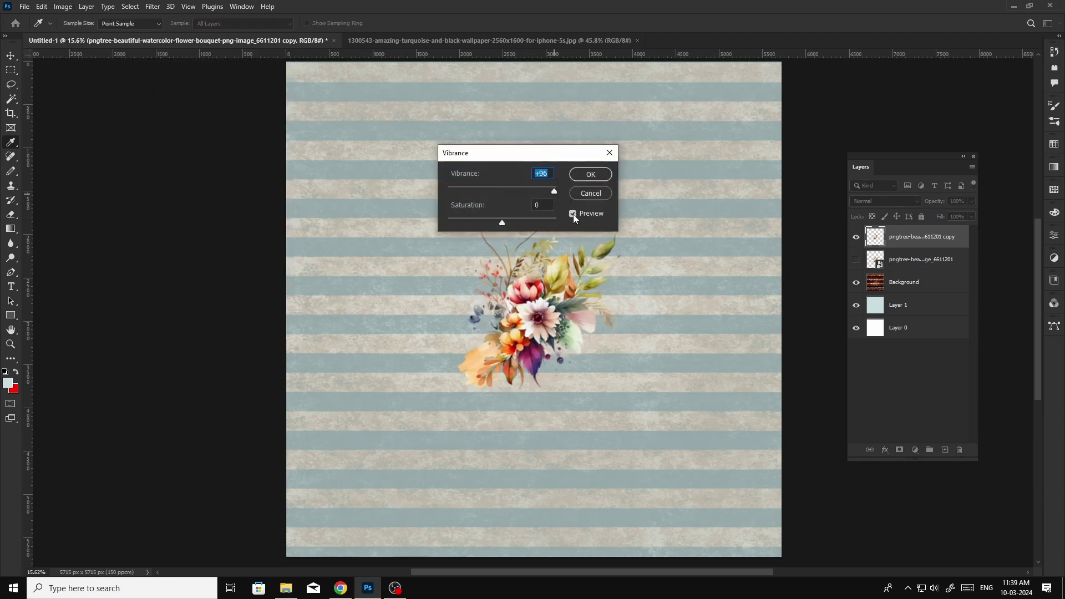
pyautogui.click(591, 175)
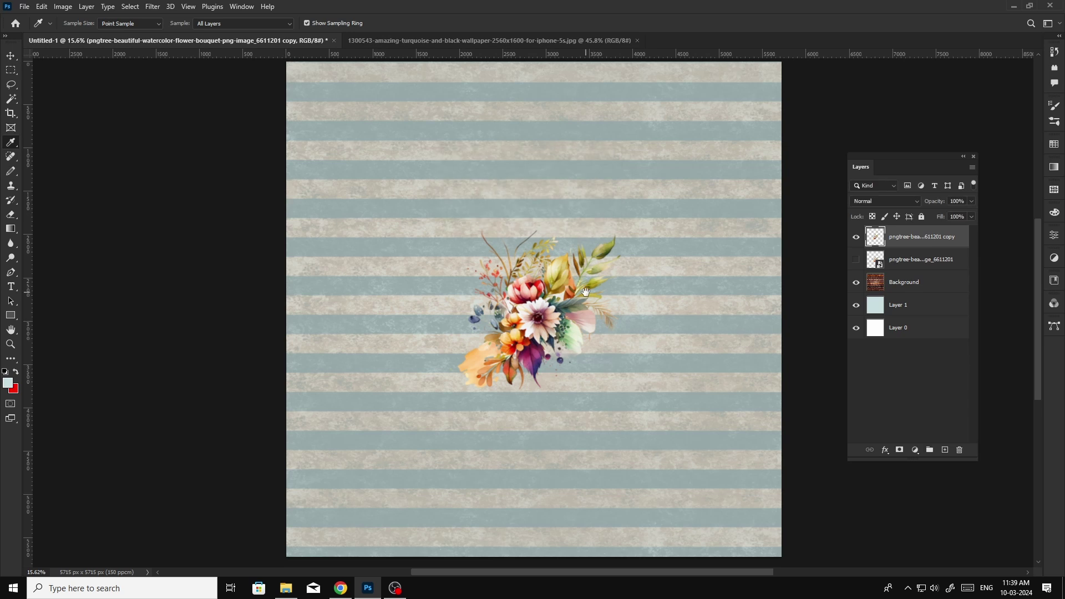
pyautogui.scroll(-2, 585, 291)
# Duplicate the bouquet and wrap the copy into the corners with Offset (Wrap Around).
pyautogui.hotkey('ctrl', 'j')
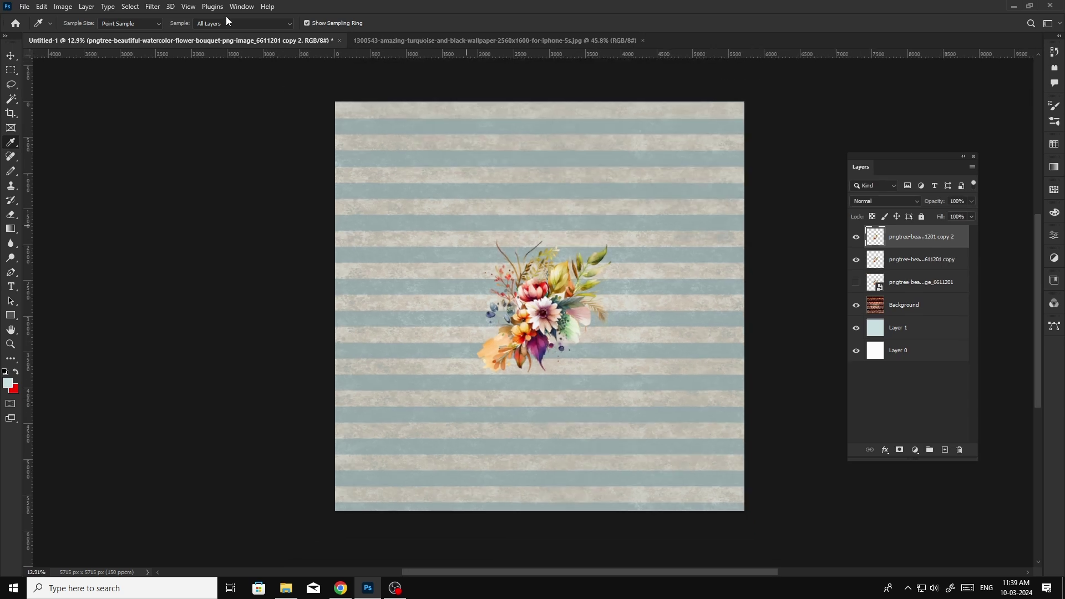
pyautogui.click(152, 7)
pyautogui.click(311, 287)
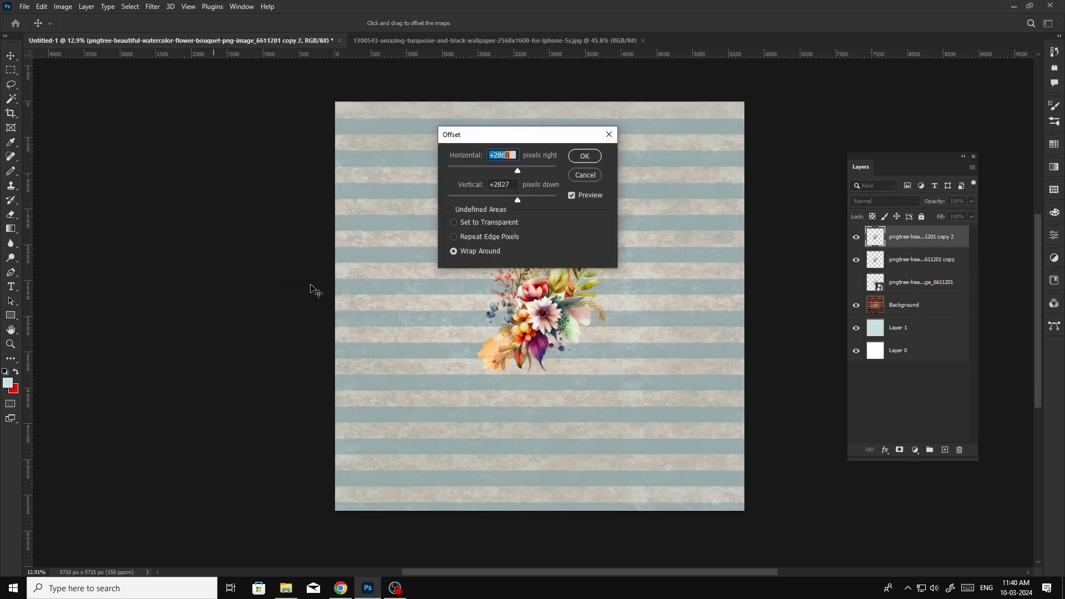
pyautogui.press('Return')
pyautogui.press('i')
# Rotate the first bouquet copy 90° clockwise and move it upper-left of centre.
pyautogui.hotkey('alt', '[')
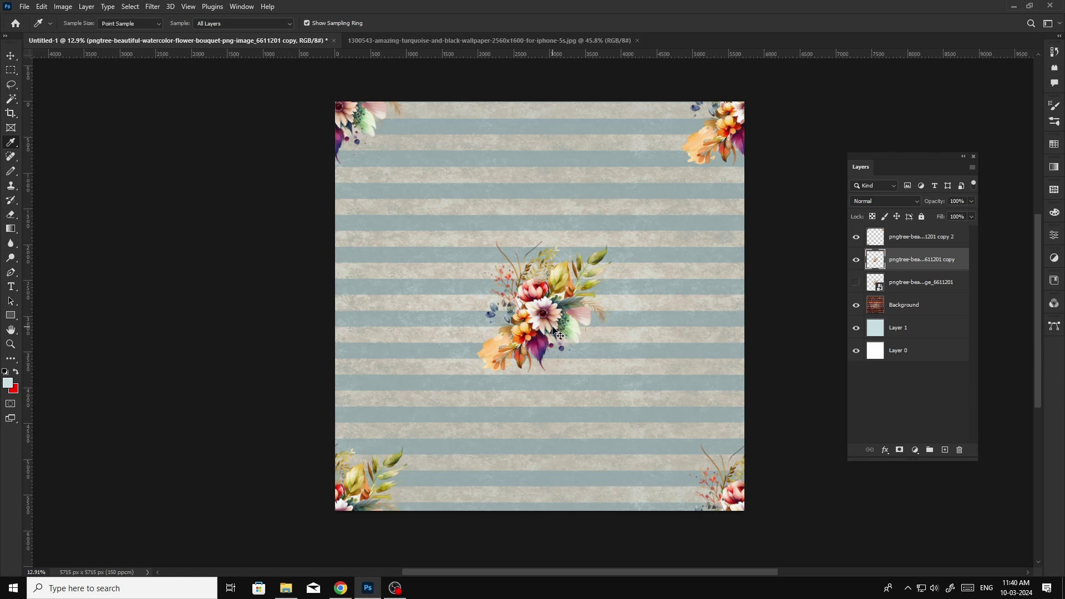
pyautogui.hotkey('ctrl', 't')
pyautogui.rightClick(546, 319)
pyautogui.click(577, 513)
pyautogui.moveTo(574, 368); pyautogui.dragTo(489, 319)
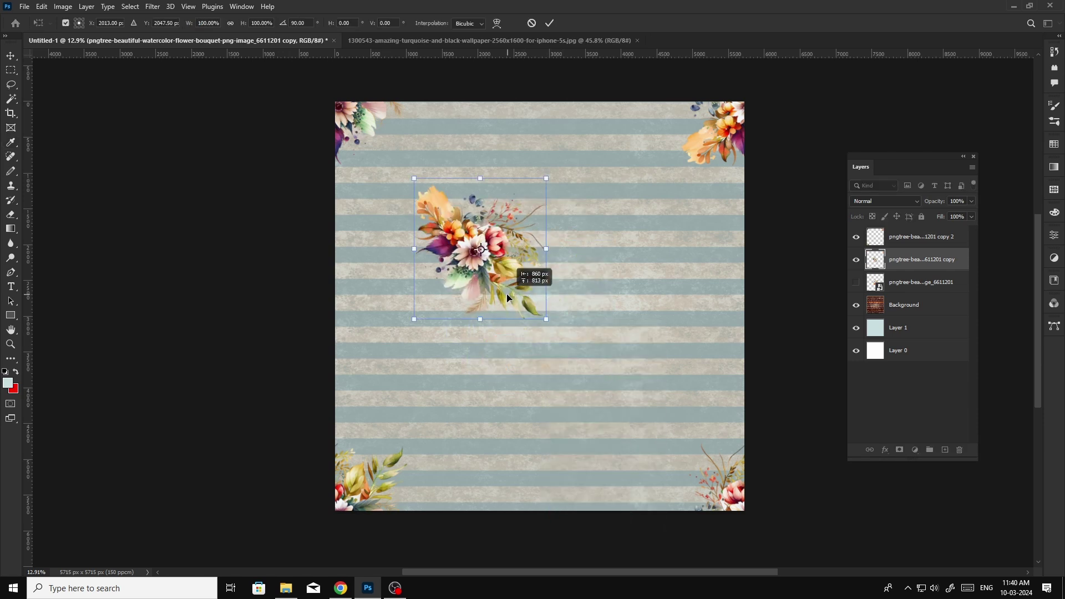
pyautogui.press('Return')
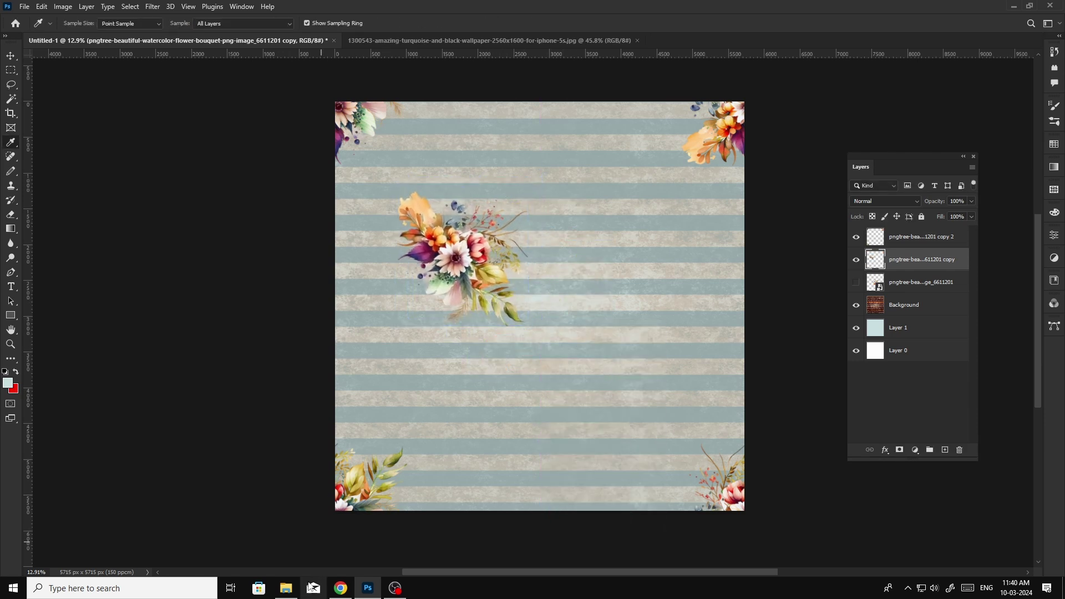
pyautogui.click(286, 588)
# Drag the pngtree transparent watercolor flowers PNG from File Explorer onto the pattern canvas.
pyautogui.moveTo(609, 421); pyautogui.dragTo(387, 567)
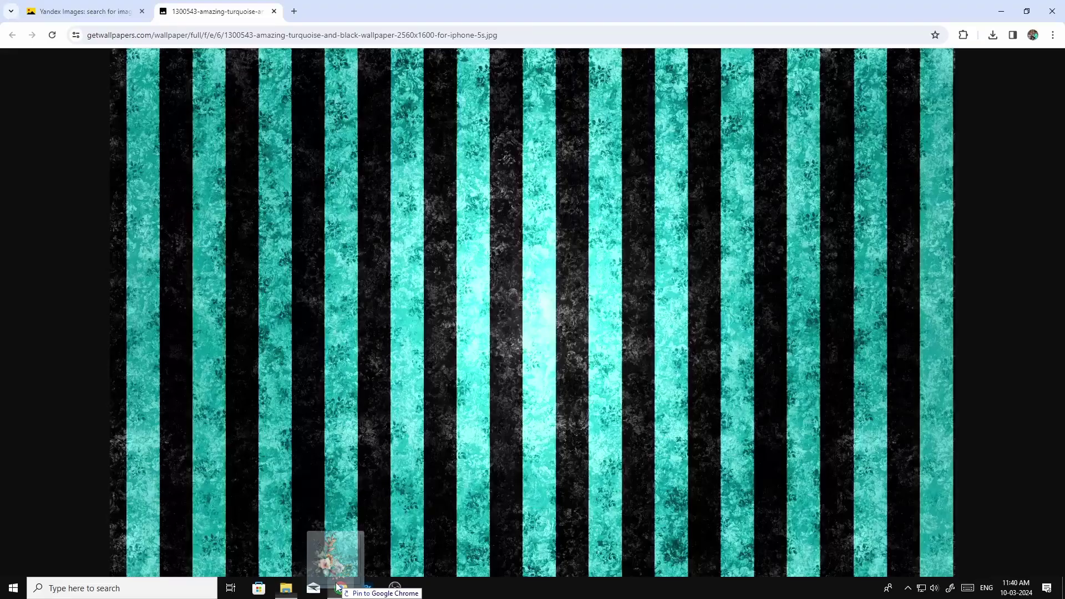
pyautogui.moveTo(387, 567)
pyautogui.mouseDown()
pyautogui.moveTo(421, 557)
pyautogui.moveTo(368, 594)
pyautogui.mouseUp()
pyautogui.click(366, 595)
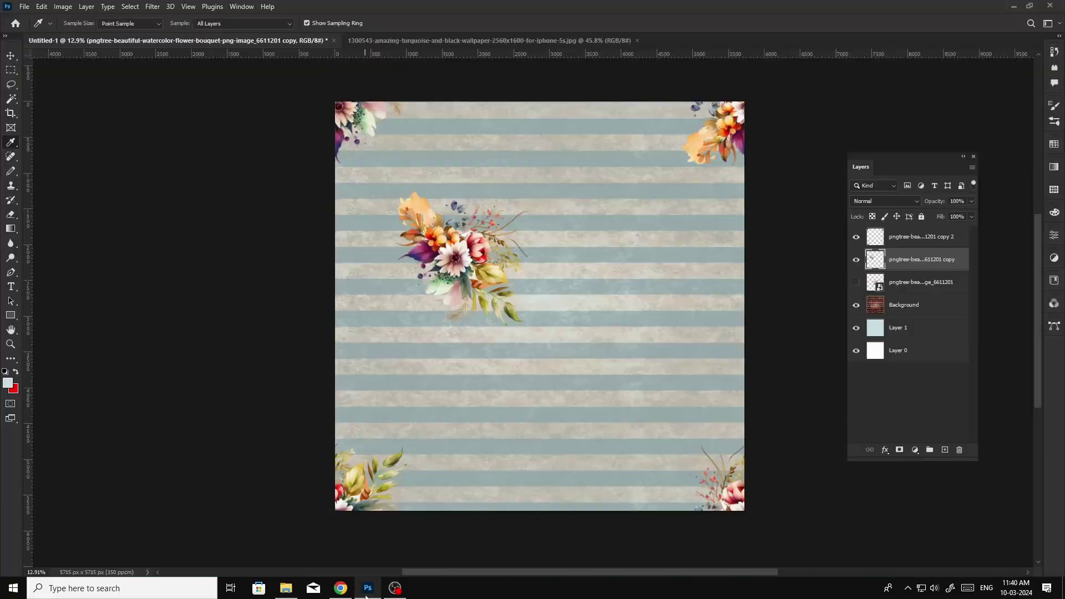
pyautogui.click(287, 588)
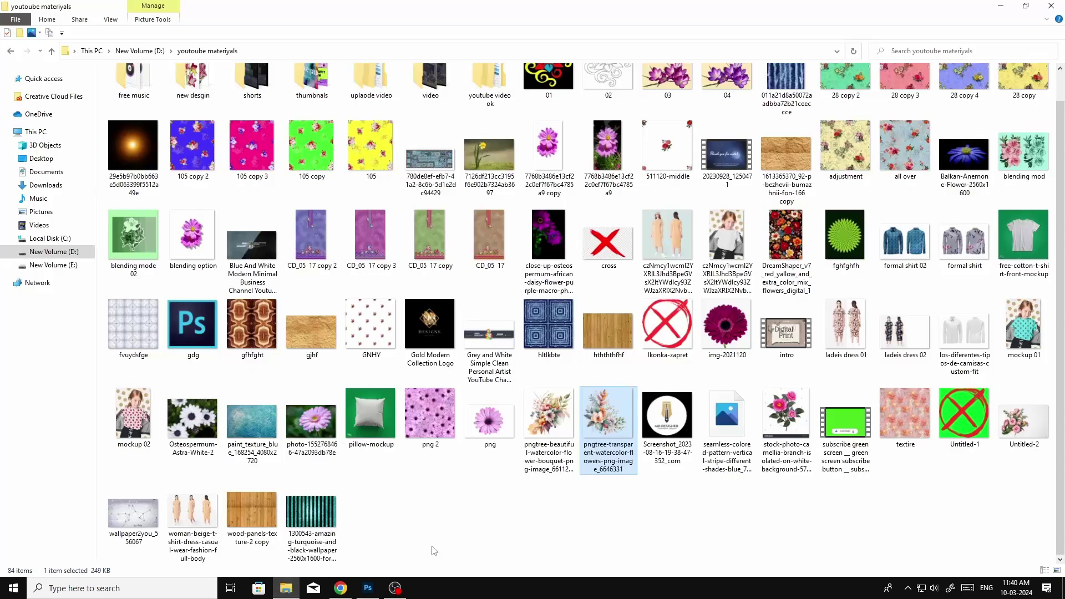
pyautogui.moveTo(607, 422)
pyautogui.mouseDown()
pyautogui.moveTo(391, 577)
pyautogui.moveTo(599, 363)
pyautogui.mouseUp()
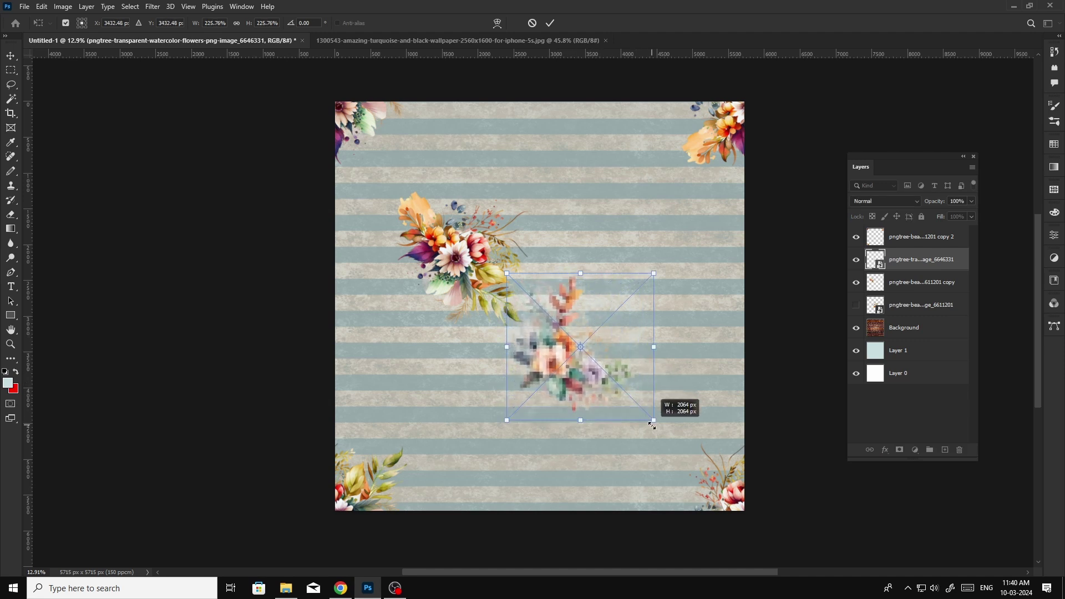
# Enlarge the new flowers to about 226% and position them below the centre.
pyautogui.moveTo(573, 340); pyautogui.dragTo(654, 421)
pyautogui.moveTo(629, 387); pyautogui.dragTo(631, 404)
pyautogui.press('Return')
pyautogui.press('i')
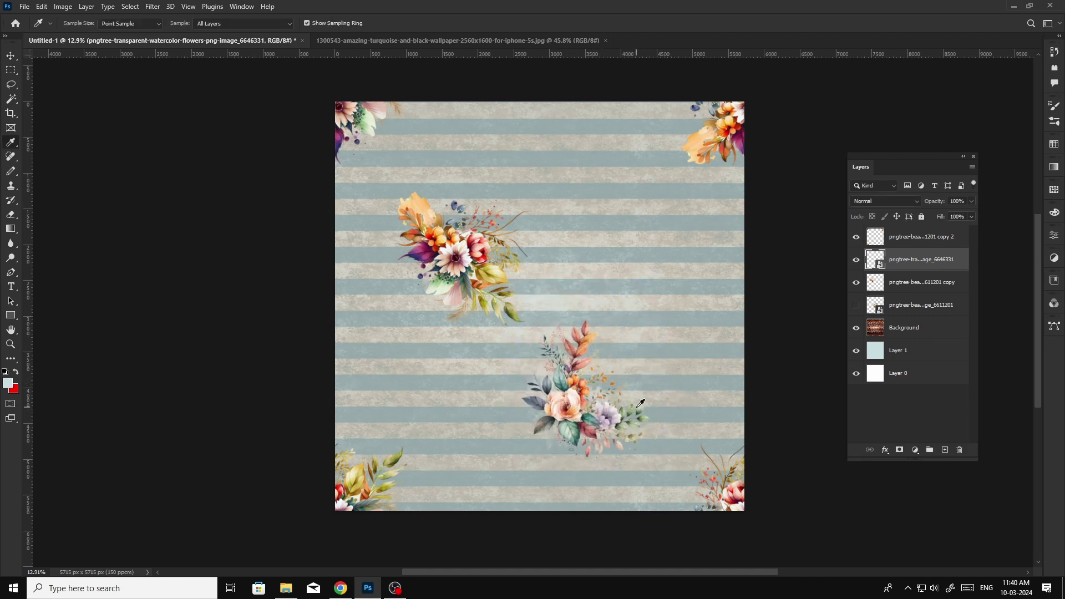
pyautogui.moveTo(567, 417); pyautogui.dragTo(550, 442)
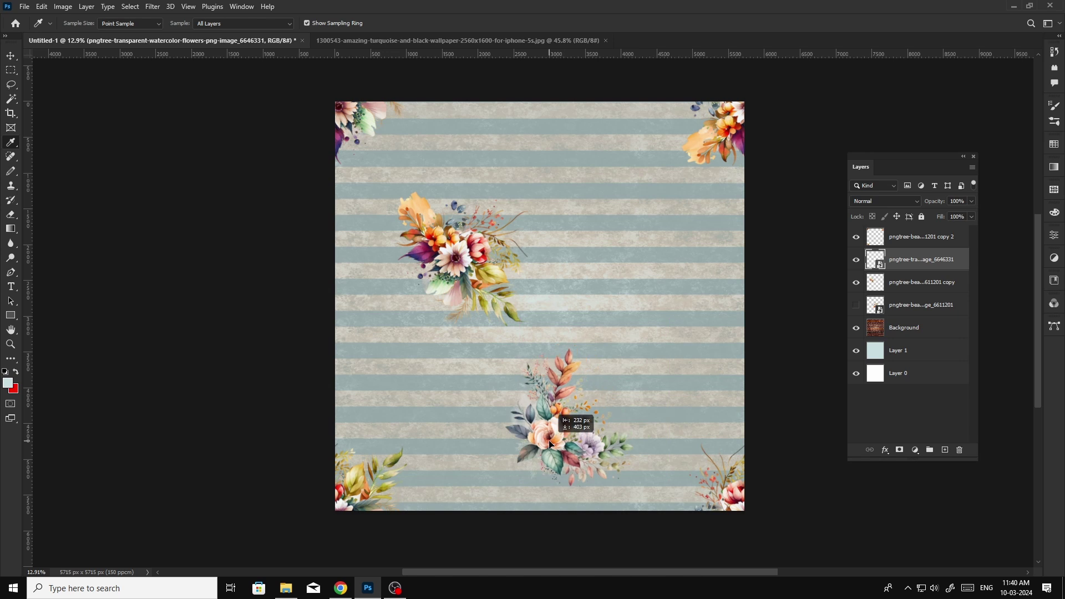
# Duplicate and rasterize the flowers, then rotate the lower bouquet 90° counter-clockwise.
pyautogui.hotkey('ctrl', 'j')
pyautogui.rightClick(925, 261)
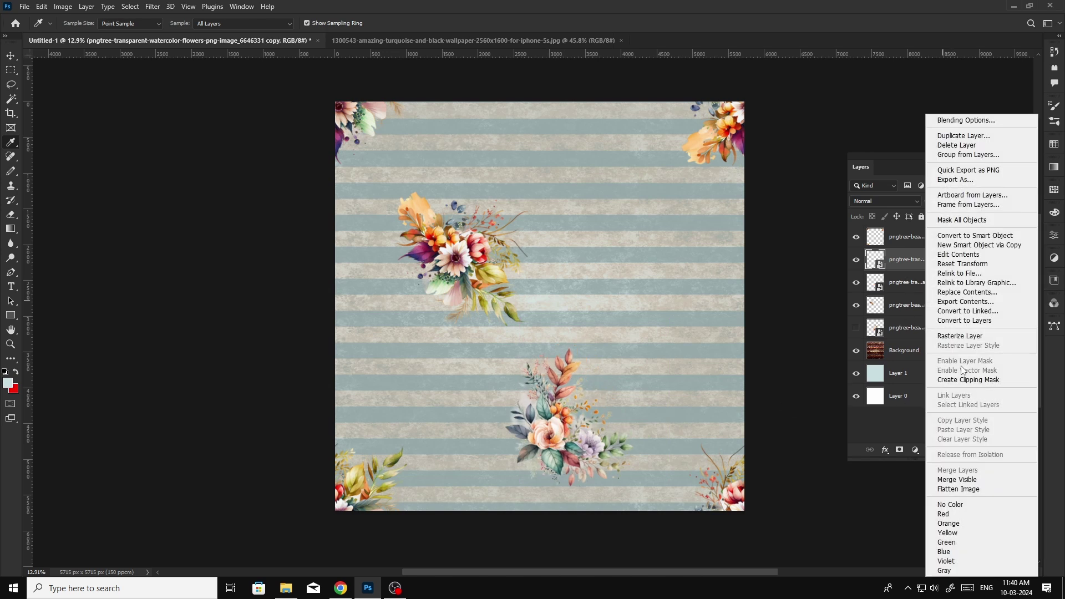
pyautogui.click(960, 340)
pyautogui.moveTo(593, 408); pyautogui.dragTo(603, 400)
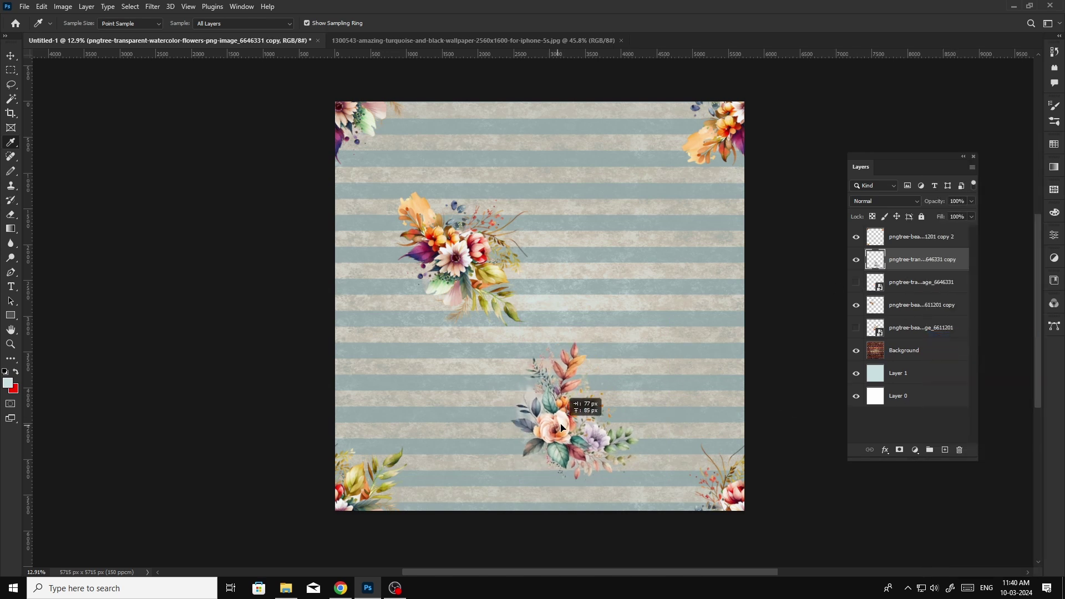
pyautogui.hotkey('ctrl', 't')
pyautogui.rightClick(560, 426)
pyautogui.click(623, 393)
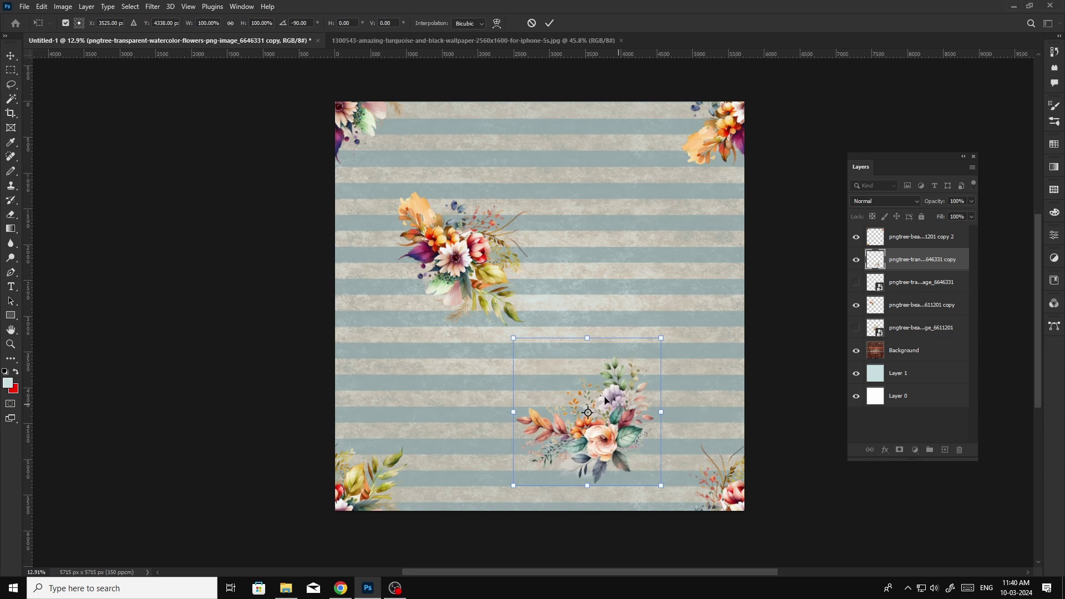
pyautogui.press('Return')
pyautogui.press('i')
# Boost the lower bouquet's vibrance, skipping an Offset attempt.
pyautogui.click(152, 6)
pyautogui.moveTo(161, 232)
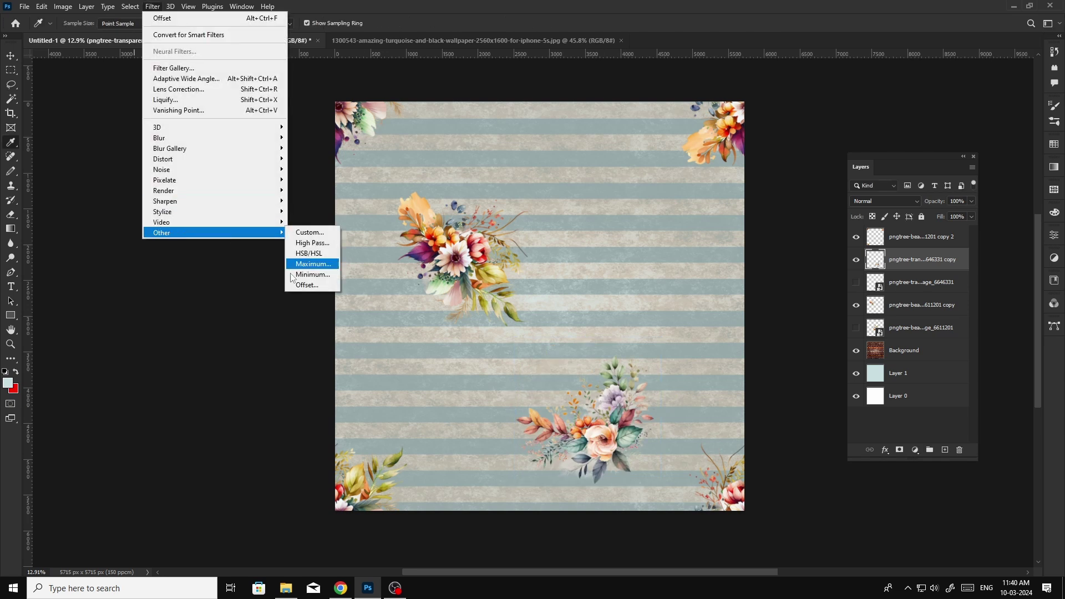
pyautogui.click(332, 286)
pyautogui.click(585, 175)
pyautogui.click(63, 6)
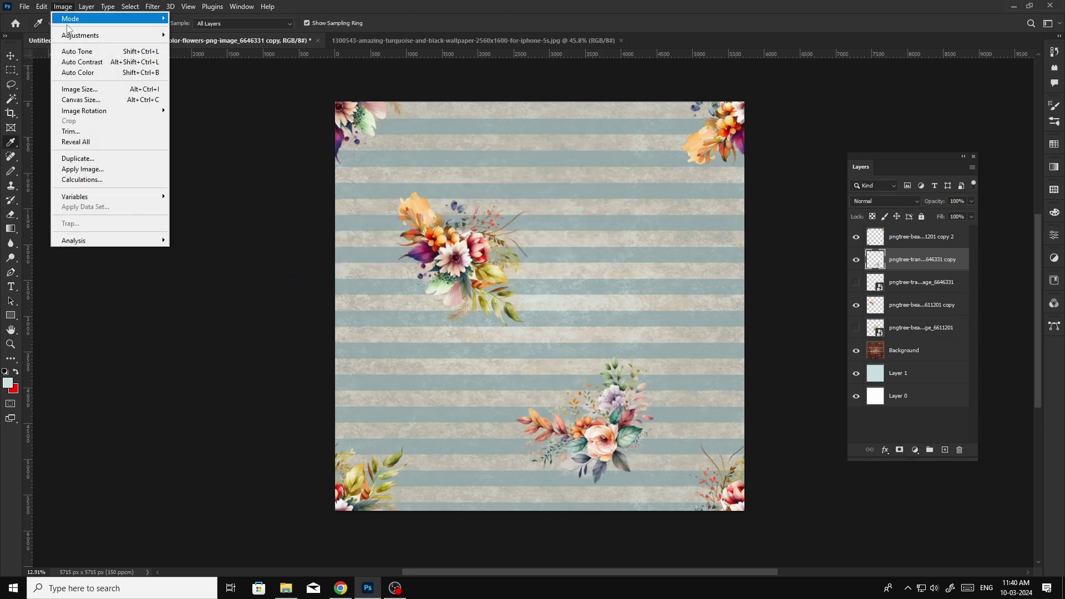
pyautogui.click(192, 83)
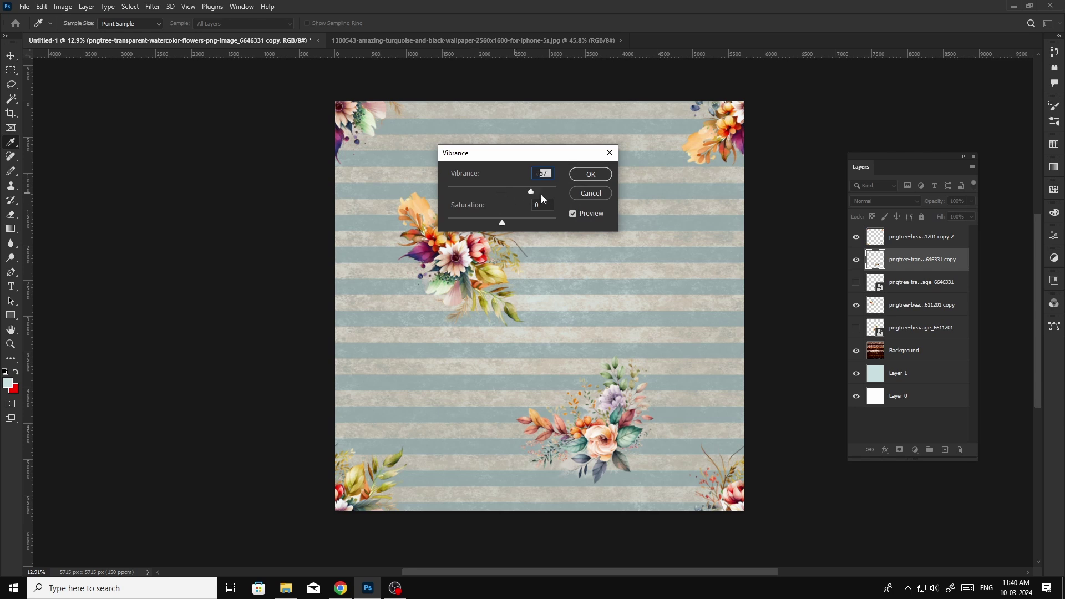
pyautogui.click(591, 174)
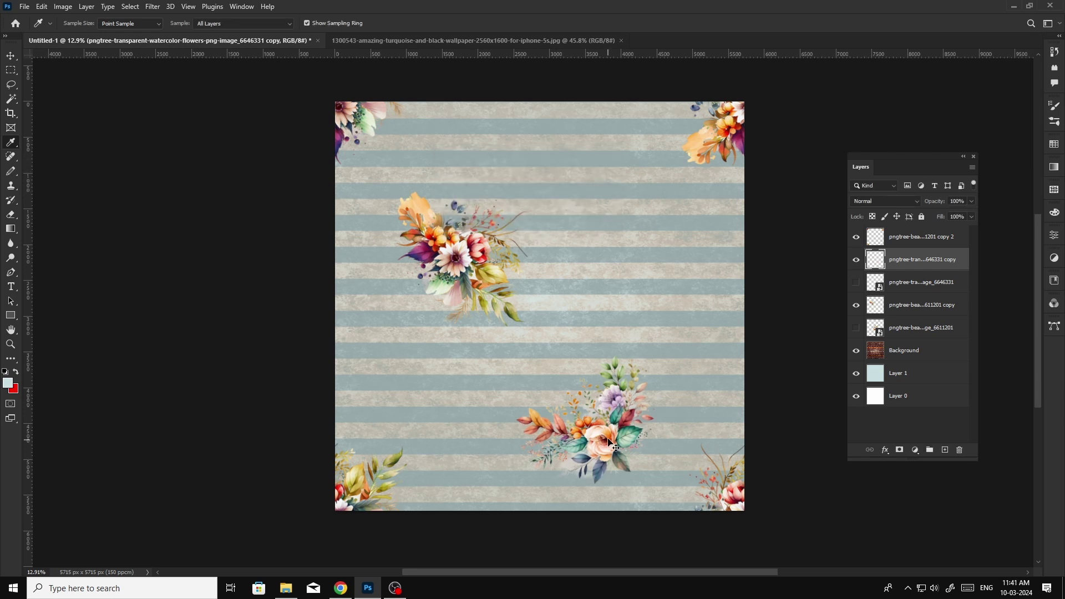
# Offset the flowers layer with wrap-around, entering -687, to add a lower-middle cluster.
pyautogui.moveTo(609, 442); pyautogui.dragTo(602, 441)
pyautogui.click(133, 6)
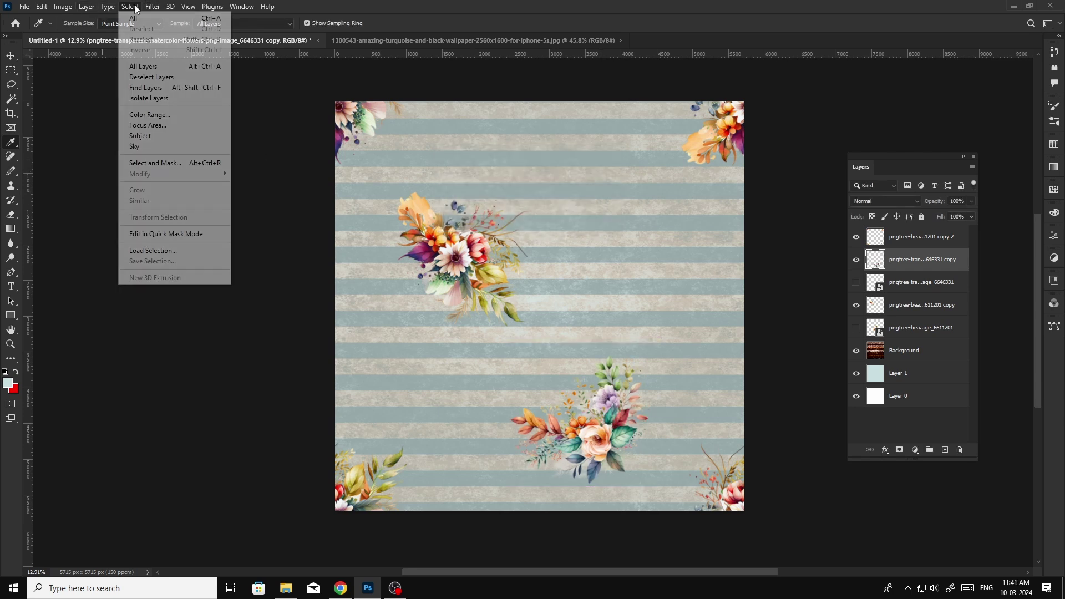
pyautogui.click(189, 6)
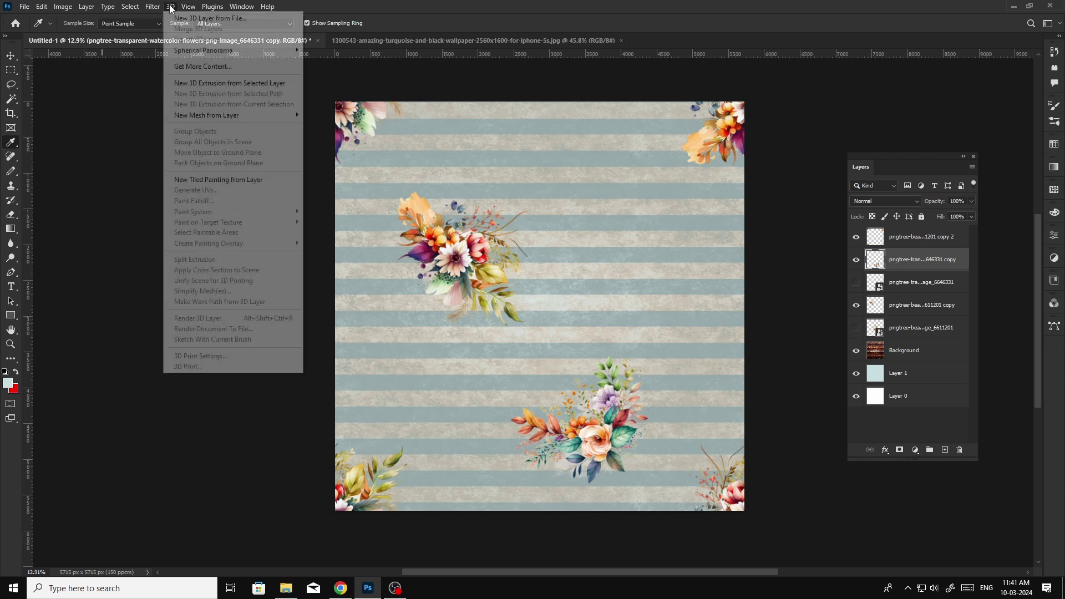
pyautogui.click(306, 284)
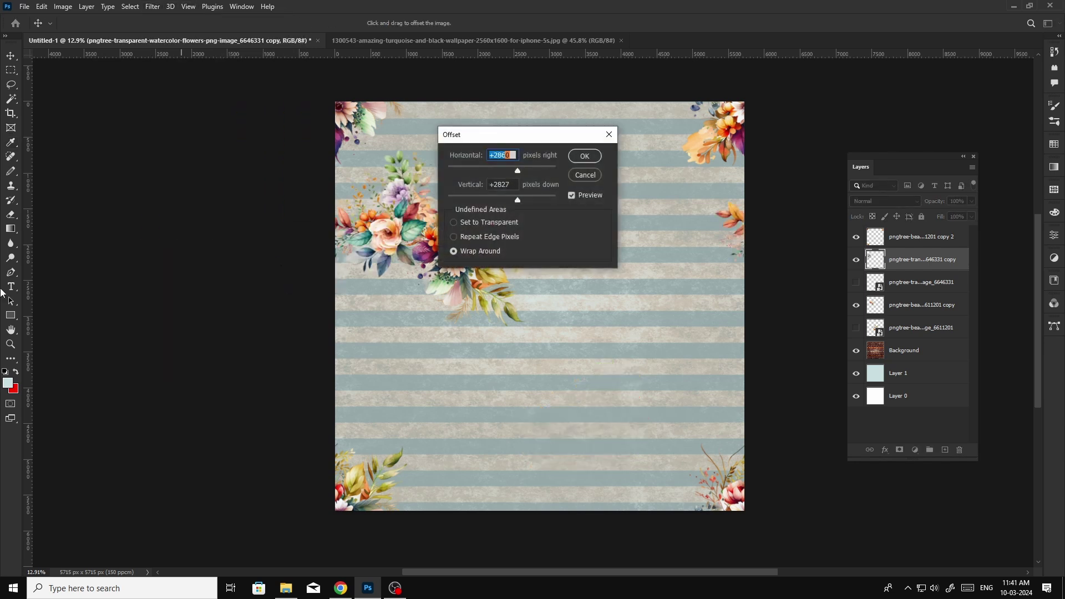
pyautogui.moveTo(578, 417); pyautogui.dragTo(581, 483)
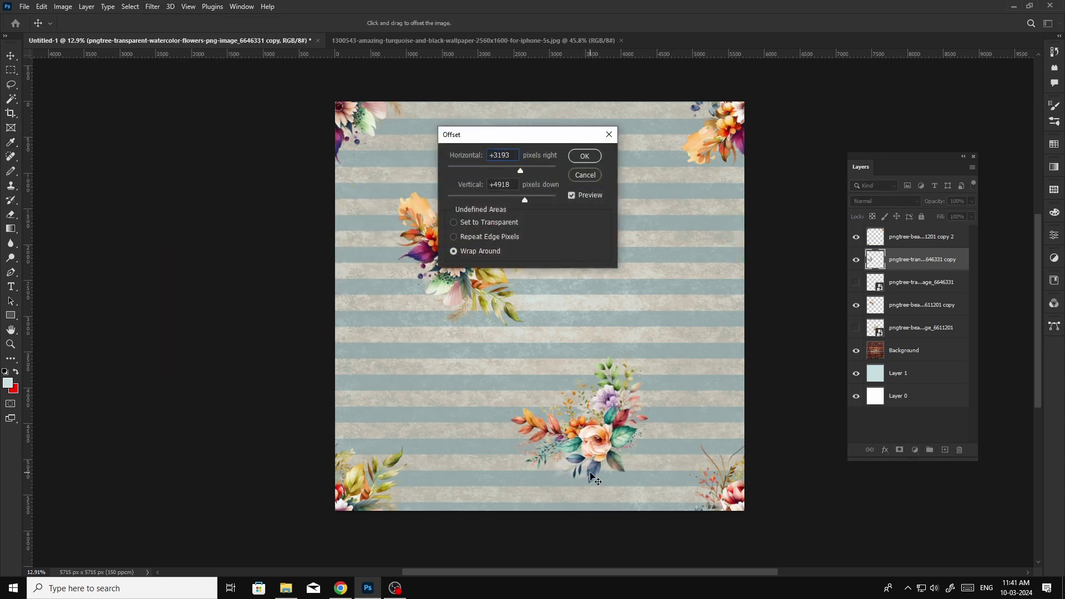
pyautogui.write('-687')
pyautogui.press('Tab')
pyautogui.write('-687')
pyautogui.press('Tab')
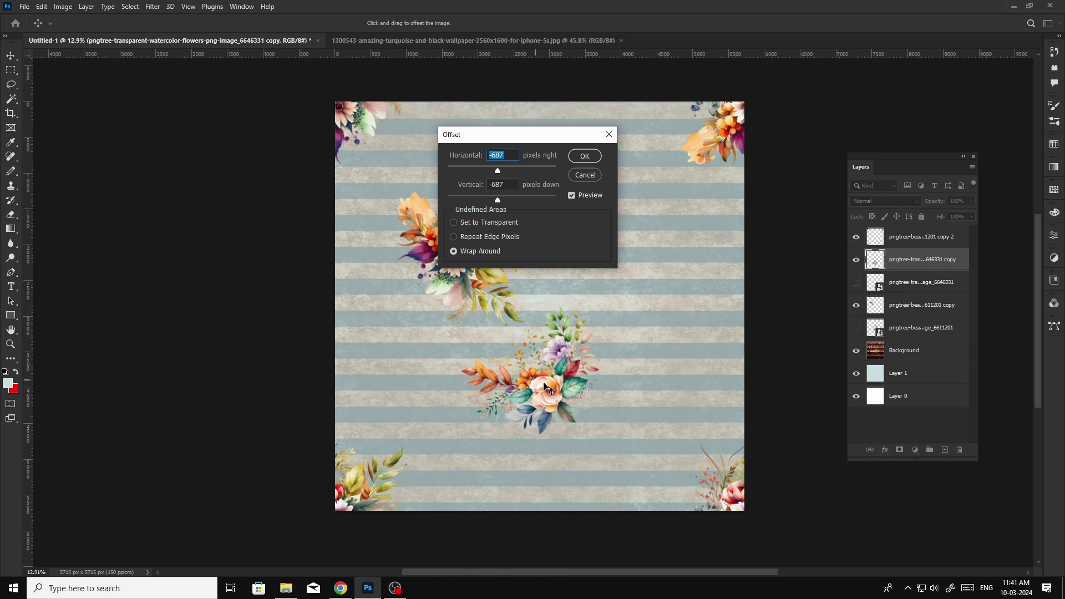
pyautogui.moveTo(545, 386)
pyautogui.mouseDown()
pyautogui.moveTo(587, 481)
pyautogui.moveTo(601, 393)
pyautogui.mouseUp()
pyautogui.press('Return')
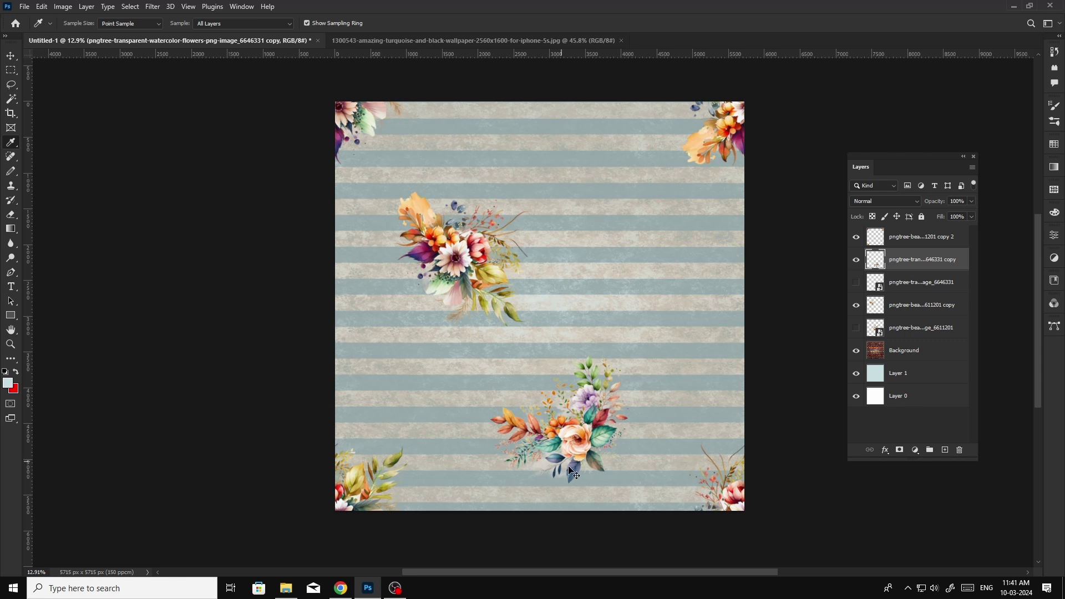
# Show and rasterize the other watercolour flower layer.
pyautogui.click(910, 283)
pyautogui.click(856, 282)
pyautogui.rightClick(900, 283)
pyautogui.click(932, 336)
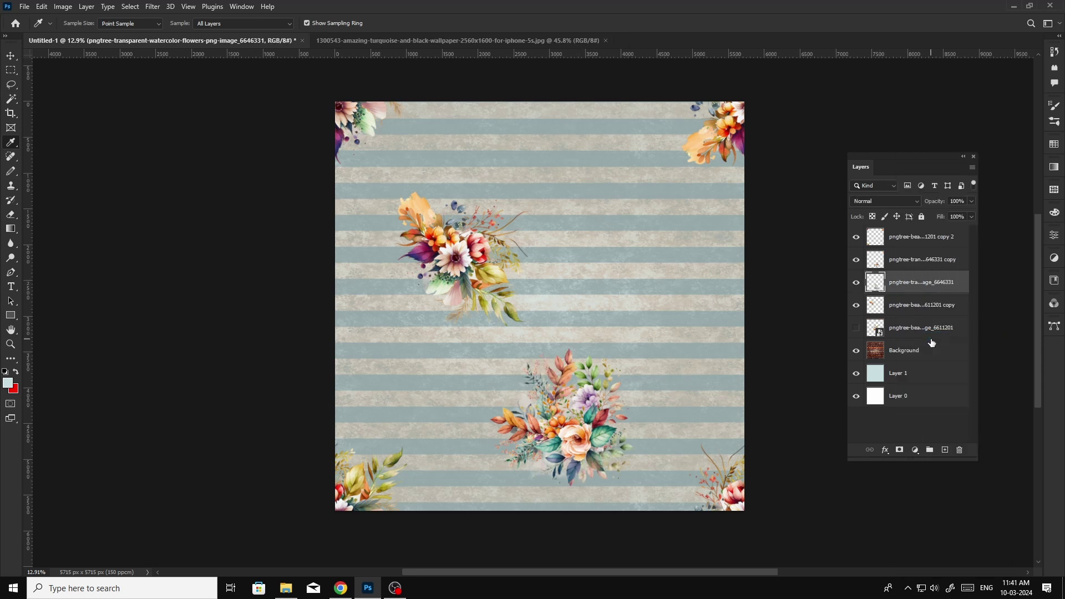
# Flip that bouquet and place it at the upper right of the tile.
pyautogui.hotkey('ctrl', 't')
pyautogui.rightClick(674, 373)
pyautogui.click(675, 362)
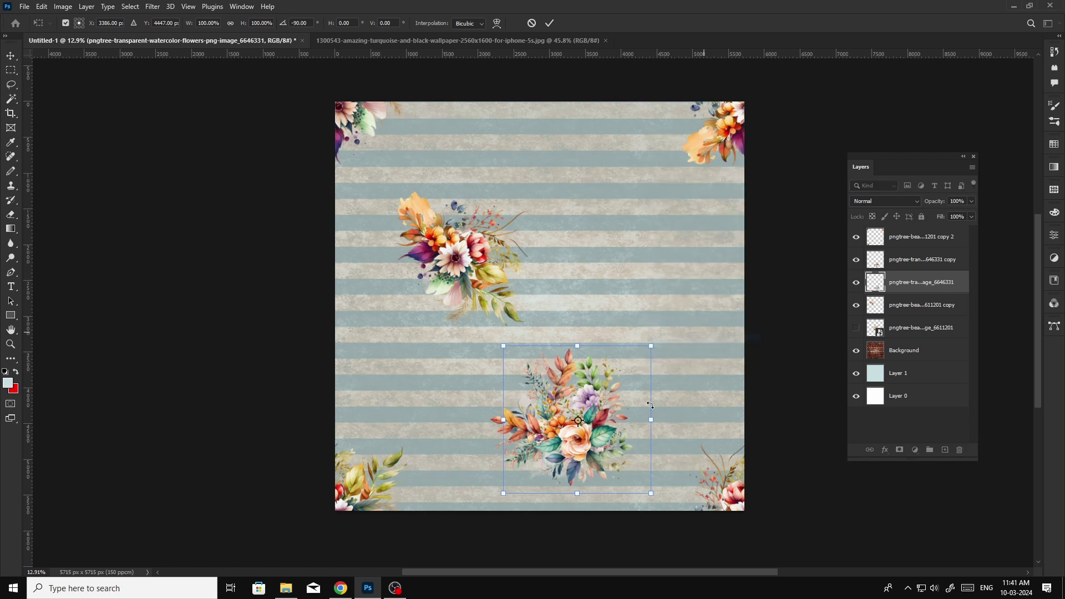
pyautogui.rightClick(646, 453)
pyautogui.click(650, 425)
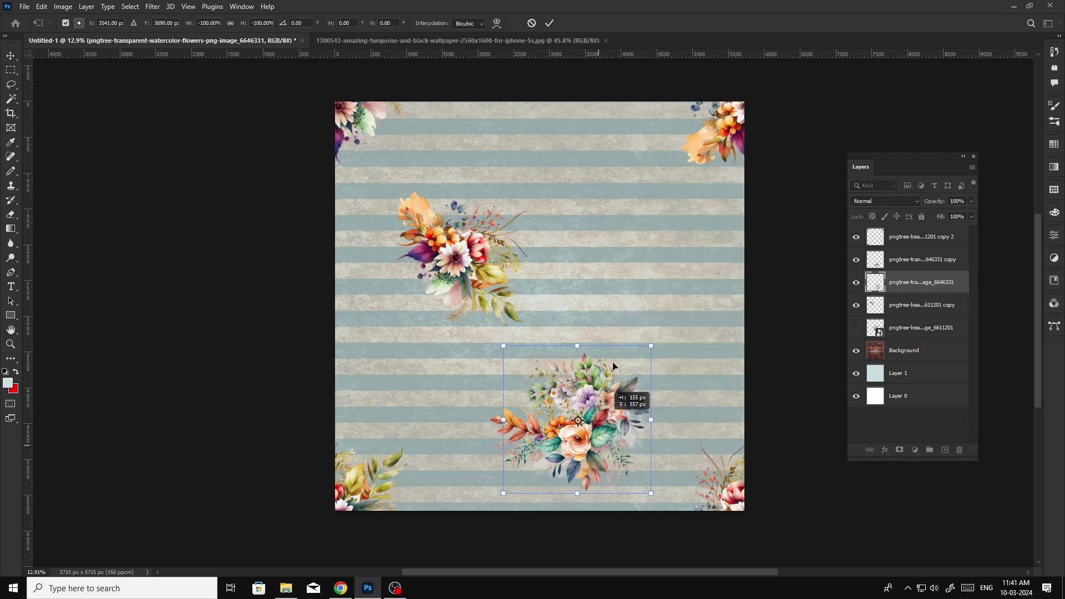
pyautogui.moveTo(613, 366); pyautogui.dragTo(627, 259)
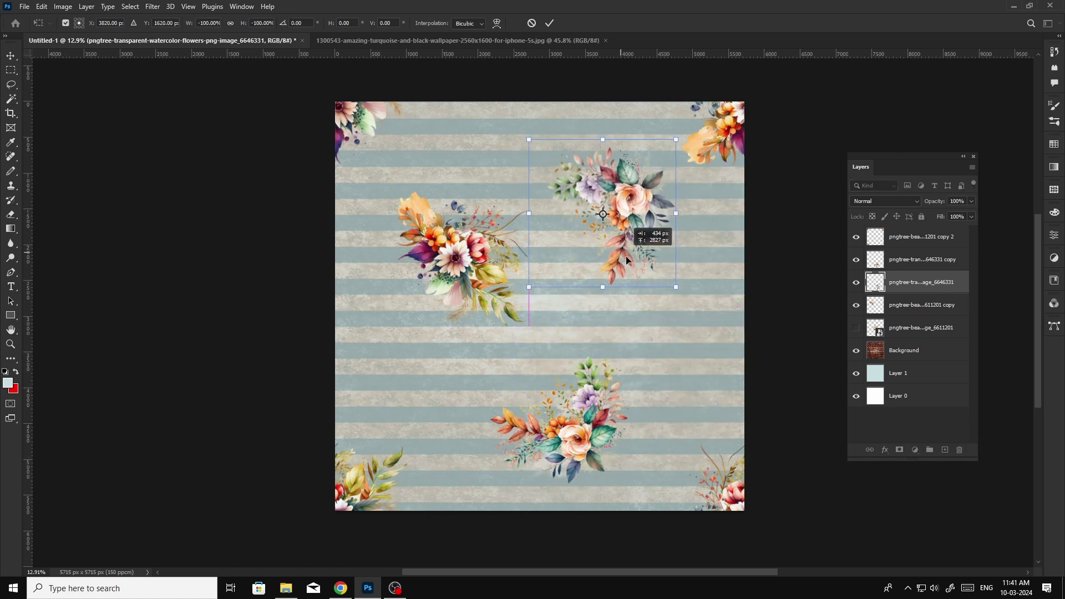
pyautogui.moveTo(627, 260); pyautogui.dragTo(658, 285)
pyautogui.press('Return')
# Nudge the left, upper-right and bottom bouquets to rebalance the pattern.
pyautogui.press('i')
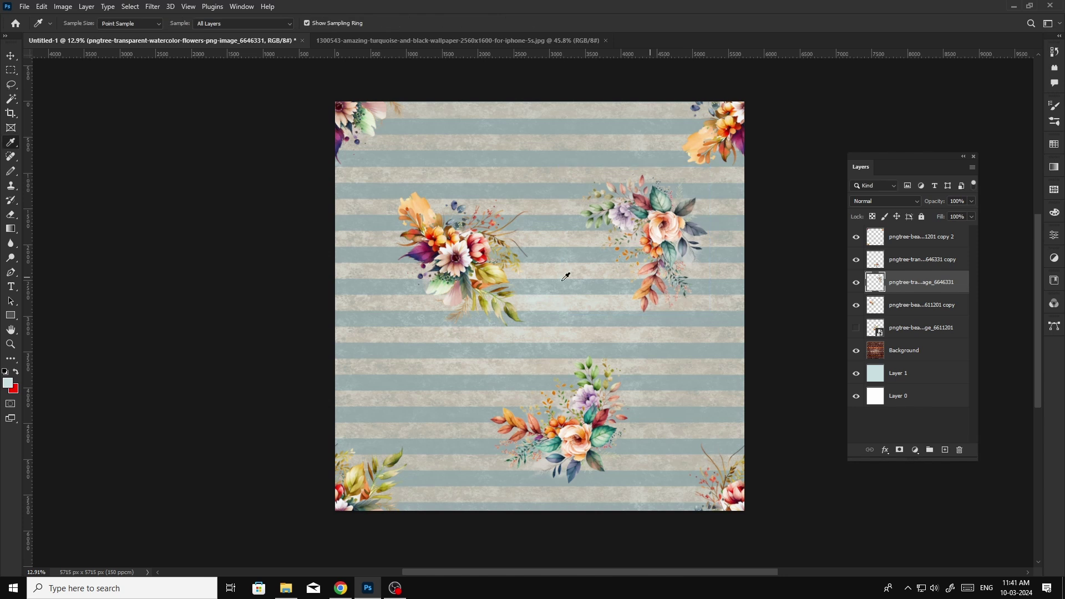
pyautogui.moveTo(462, 260); pyautogui.dragTo(434, 300)
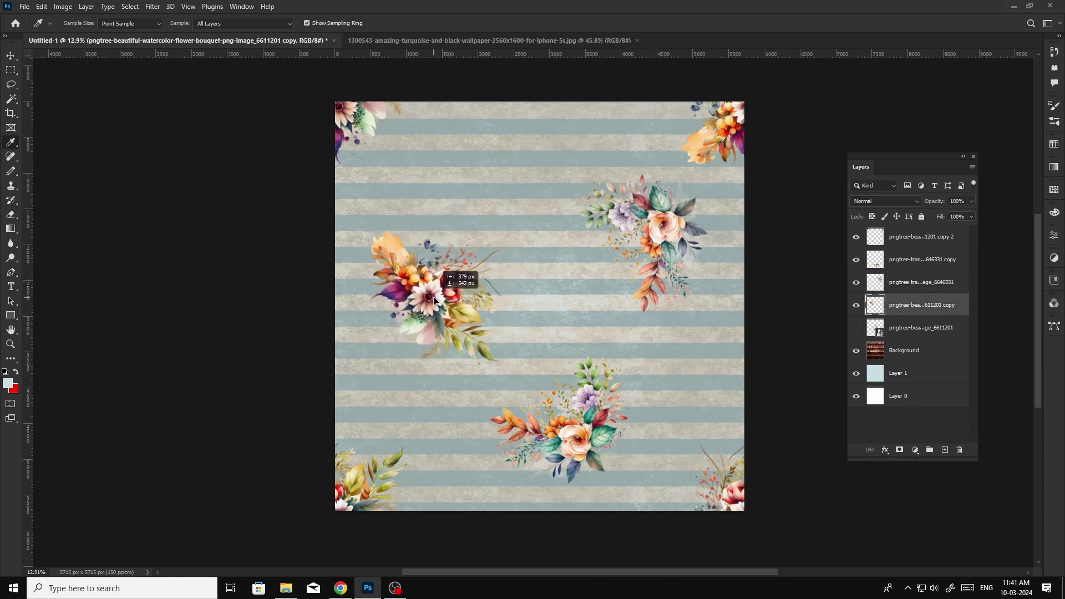
pyautogui.moveTo(666, 230); pyautogui.dragTo(647, 216)
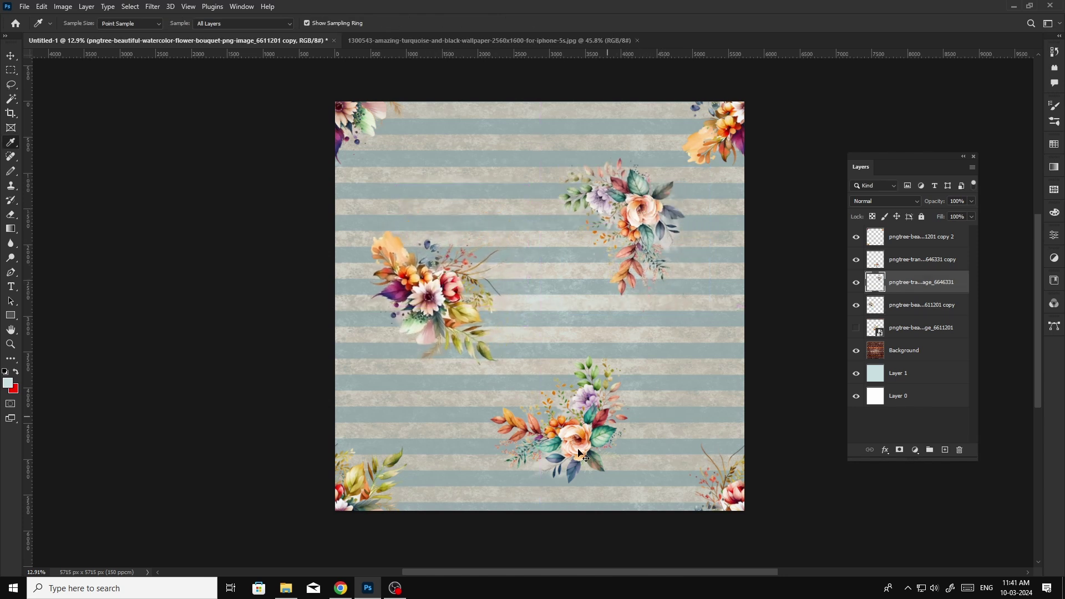
pyautogui.moveTo(559, 438); pyautogui.dragTo(585, 436)
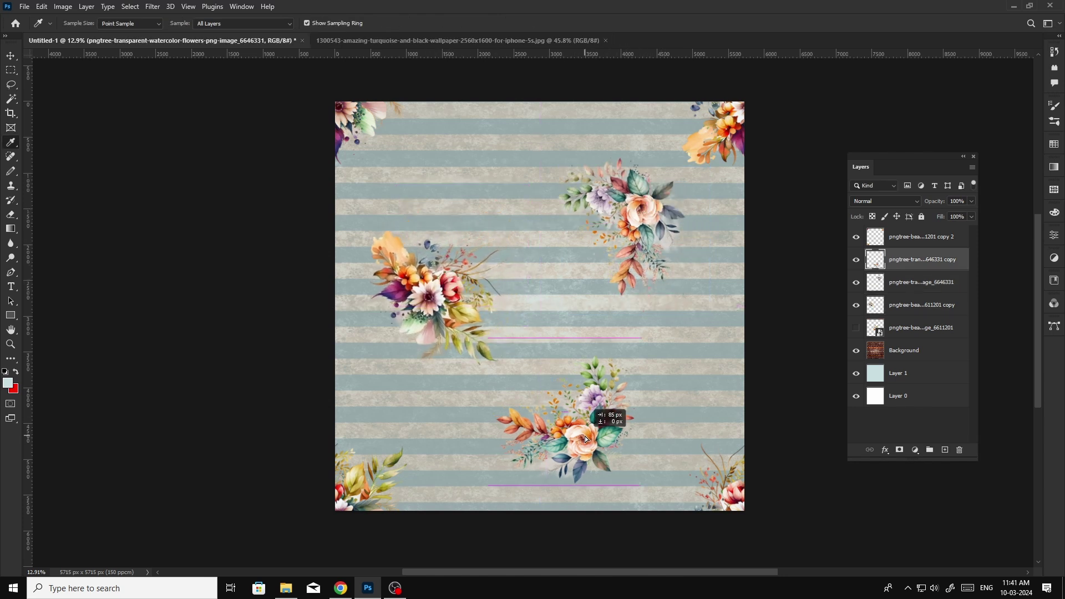
# Try the hidden centre bouquet near the top, then delete that layer.
pyautogui.click(856, 328)
pyautogui.click(935, 330)
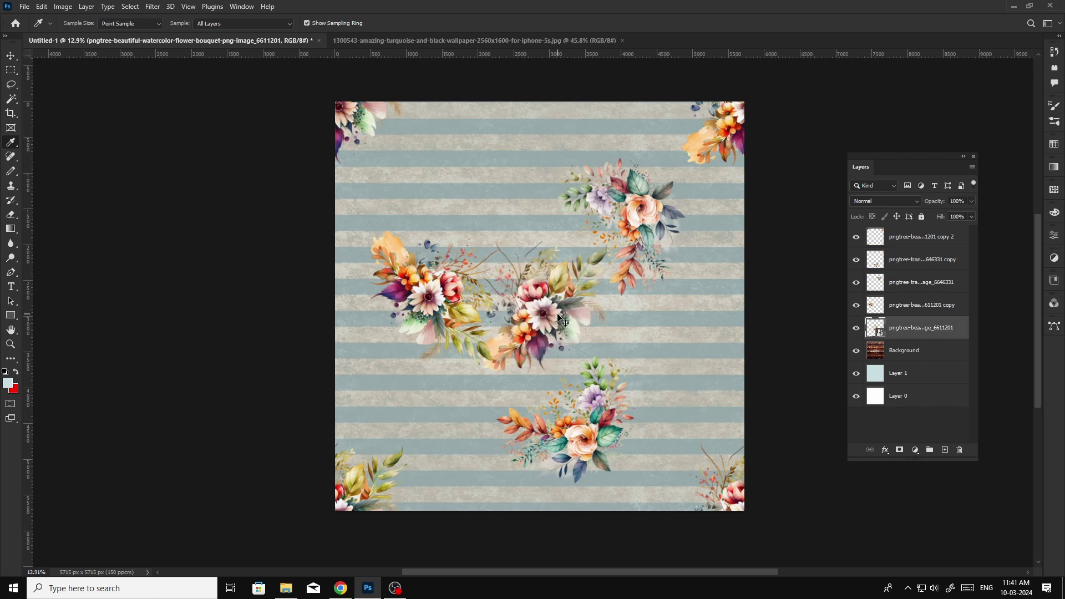
pyautogui.moveTo(558, 315)
pyautogui.mouseDown()
pyautogui.moveTo(525, 193)
pyautogui.moveTo(533, 251)
pyautogui.mouseUp()
pyautogui.press('Delete')
# Group the four flower layers with Ctrl+G, toggling the striped Background to compare.
pyautogui.click(922, 305)
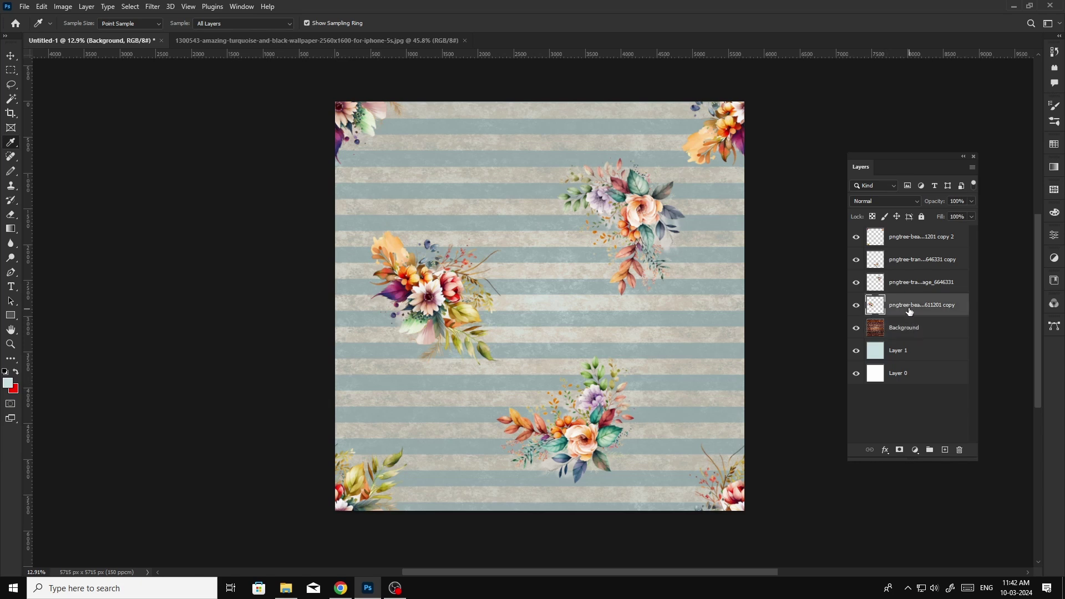
pyautogui.keyDown('shift'); pyautogui.click(922, 237); pyautogui.keyUp('shift')
pyautogui.hotkey('ctrl', 'g')
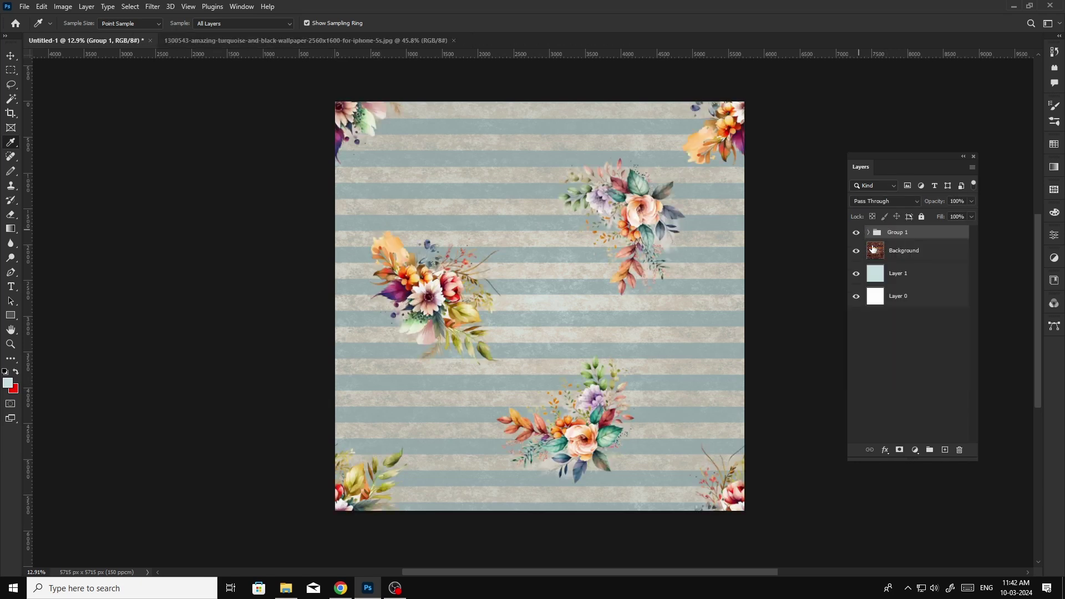
pyautogui.click(900, 251)
pyautogui.click(856, 253)
# Shift Layer 1's Hue/Saturation so the stripes turn beige and grey.
pyautogui.click(894, 275)
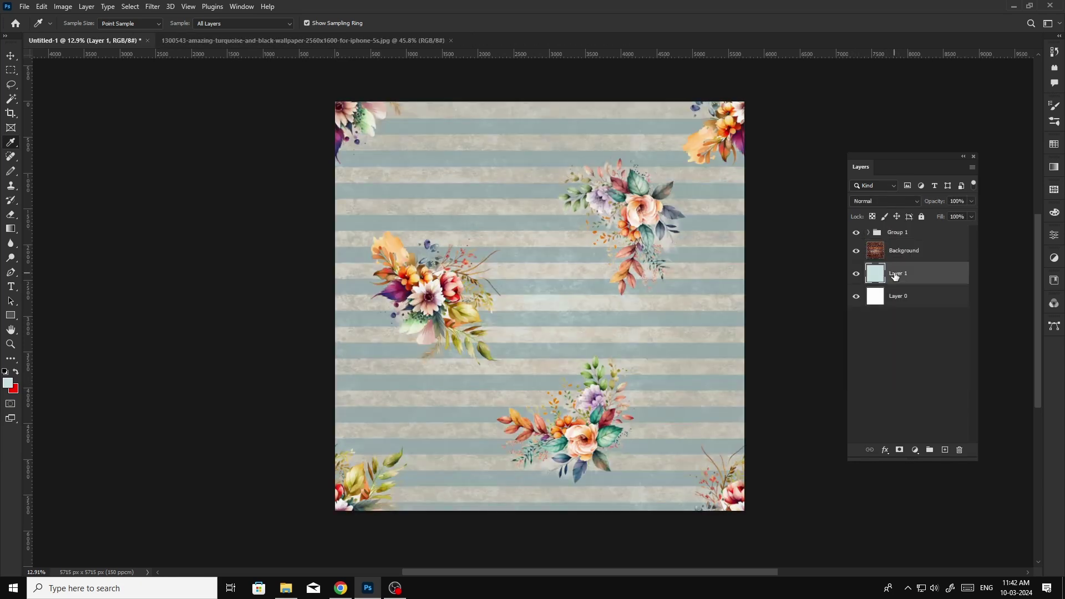
pyautogui.hotkey('ctrl', 'u')
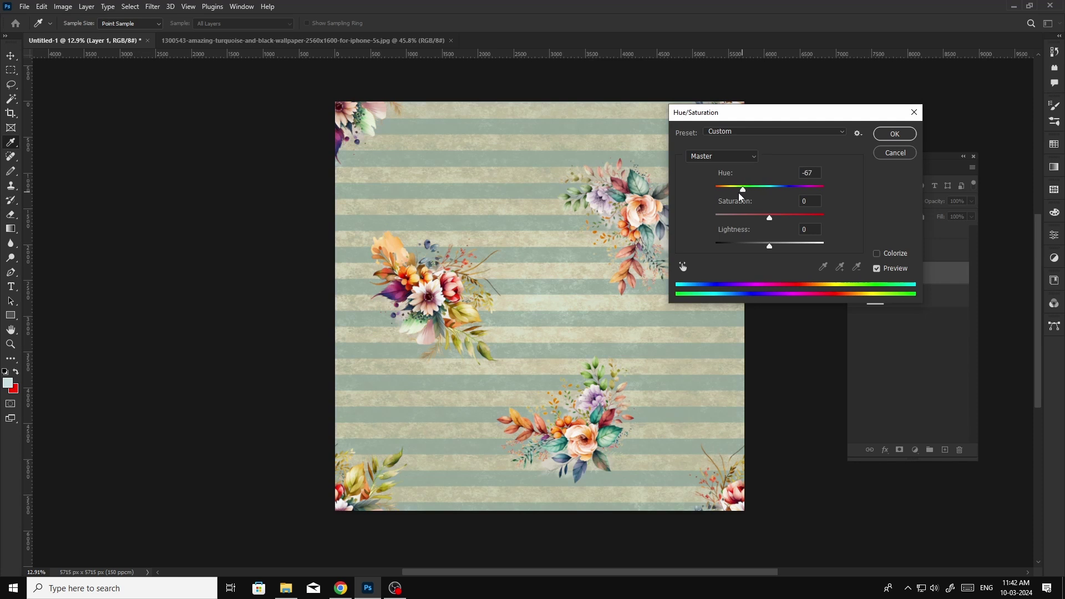
pyautogui.moveTo(738, 192)
pyautogui.mouseDown()
pyautogui.moveTo(728, 192)
pyautogui.moveTo(757, 221)
pyautogui.mouseUp()
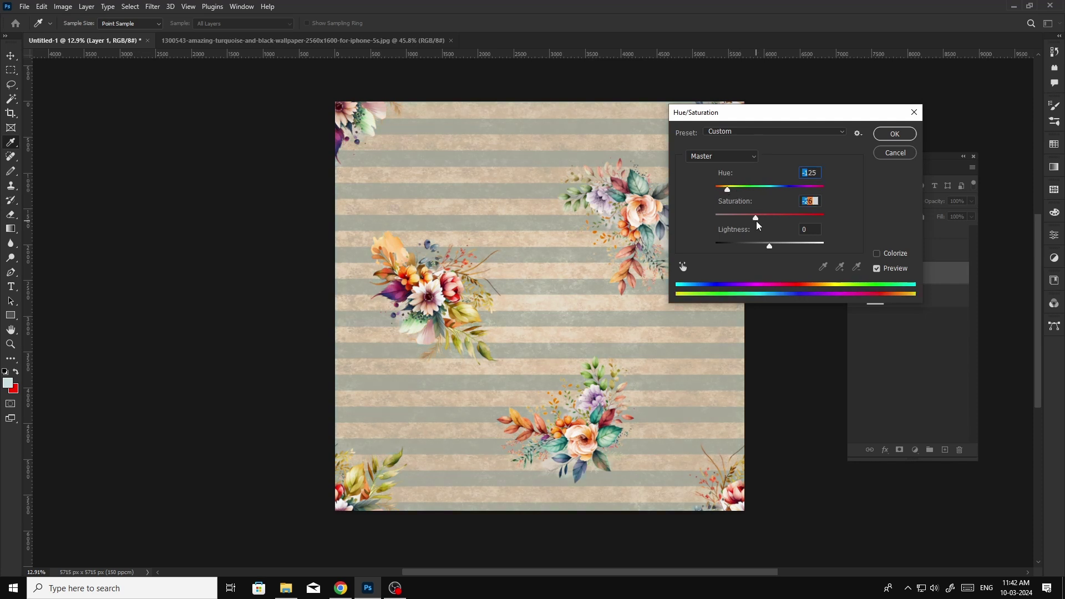
pyautogui.press('Return')
# Set the Background stripe layer's fill to 80% and boost its Levels white input.
pyautogui.click(958, 258)
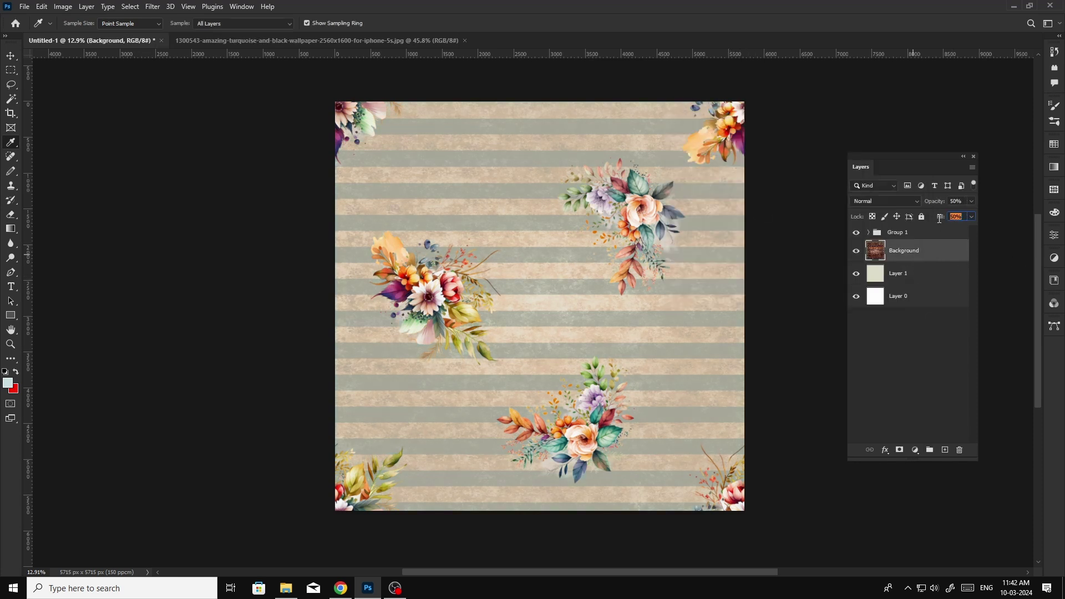
pyautogui.write('90')
pyautogui.press('Return')
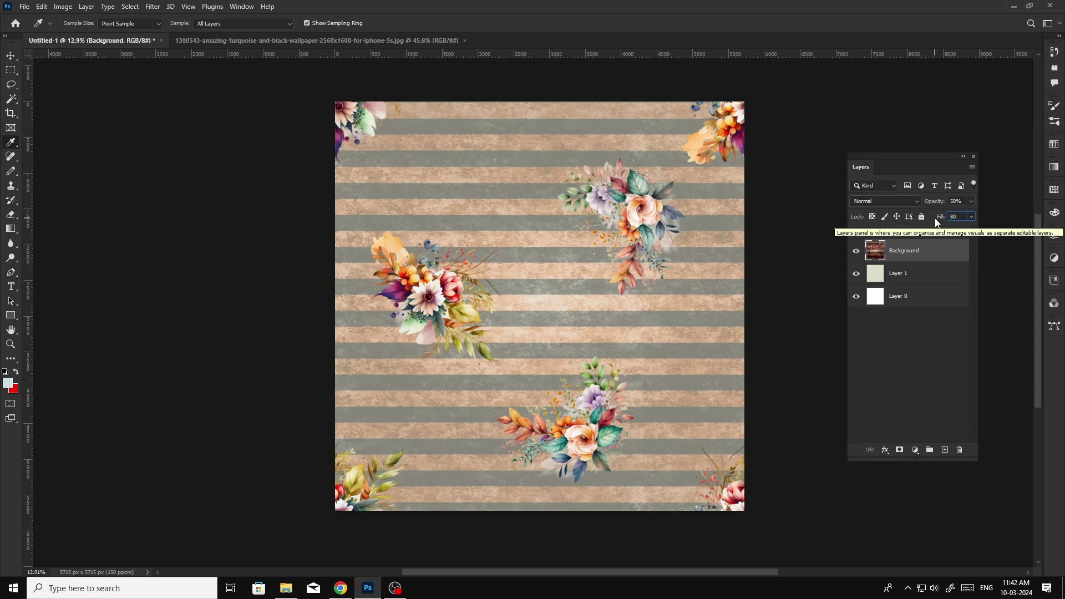
pyautogui.press('Return')
pyautogui.hotkey('ctrl', 'l')
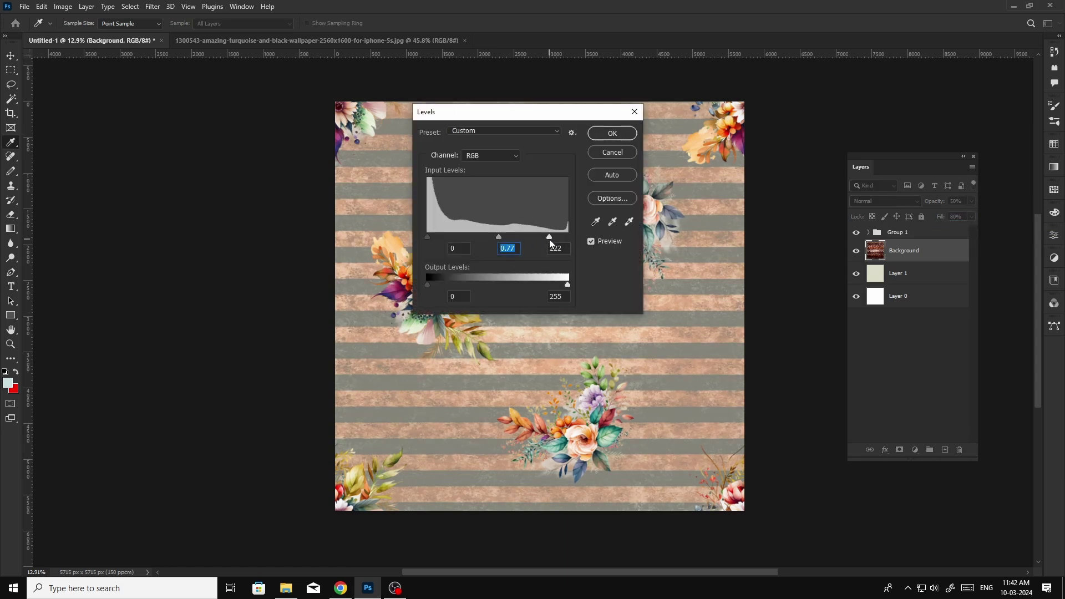
pyautogui.press('Tab')
pyautogui.write('222')
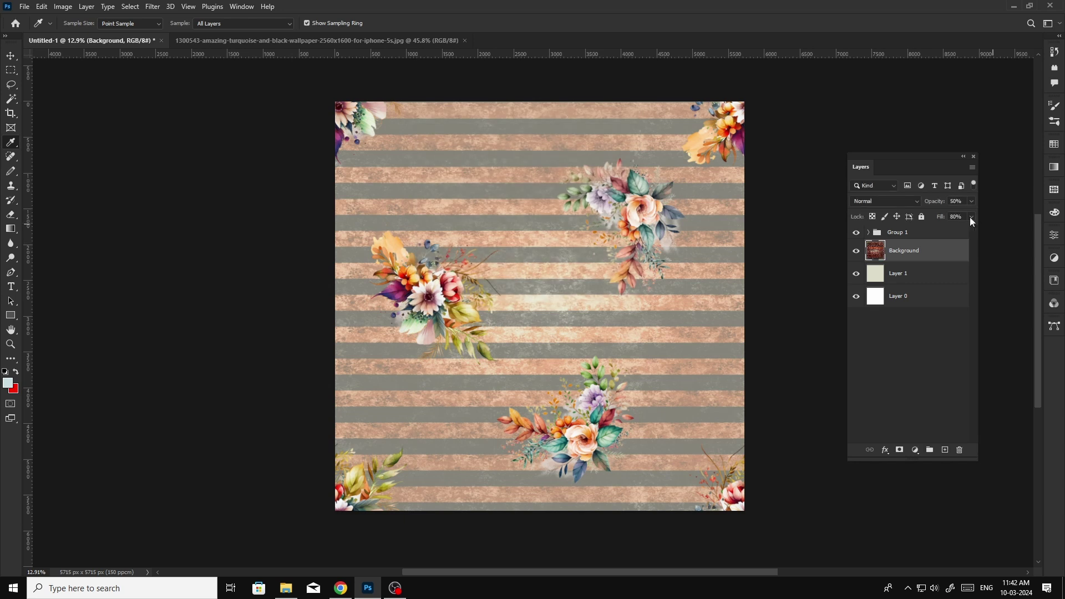
pyautogui.write('50')
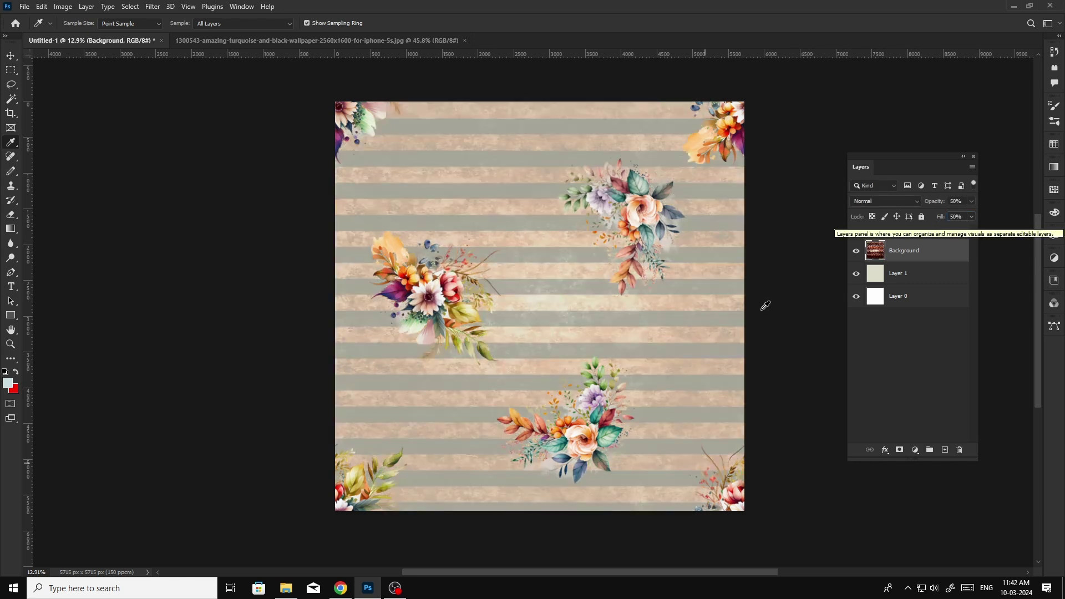
# Scale the Background stripe layer down to a quarter-size tile.
pyautogui.click(857, 252)
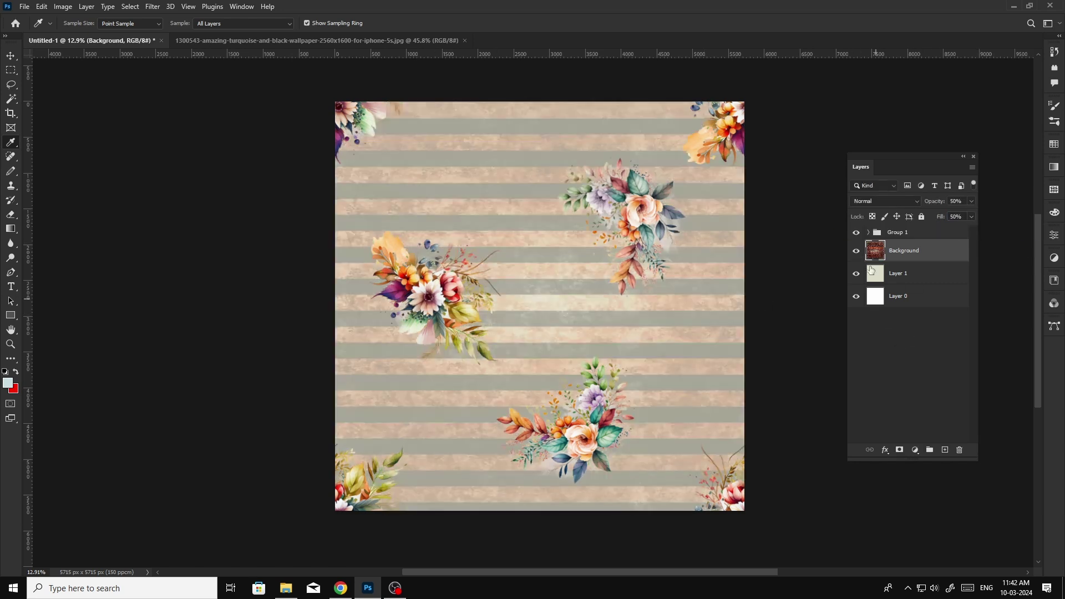
pyautogui.click(857, 251)
pyautogui.hotkey('ctrl', 't')
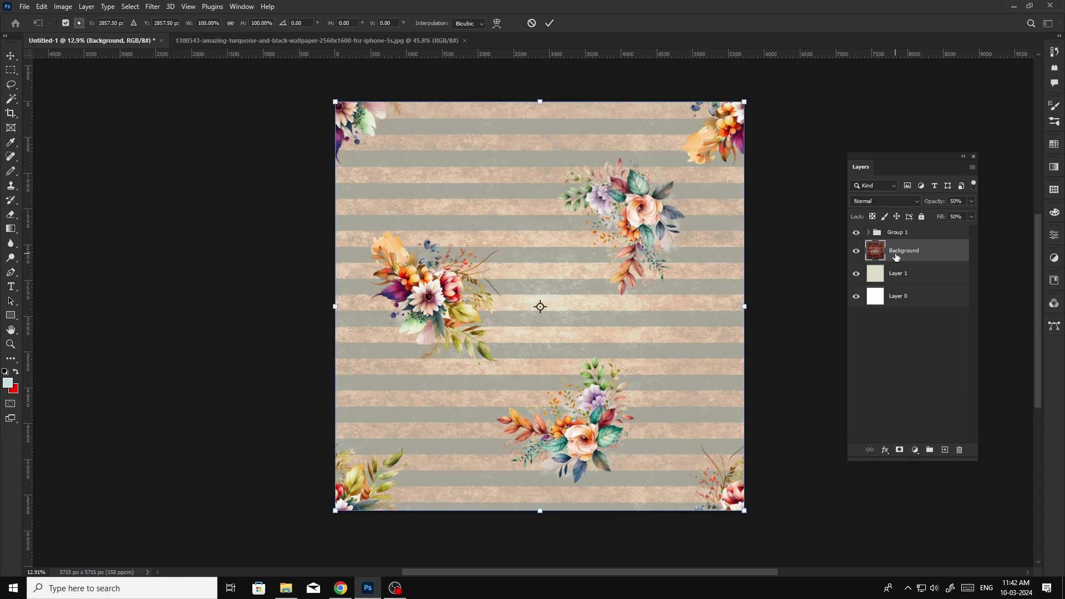
pyautogui.hotkey('alt', 'shift')
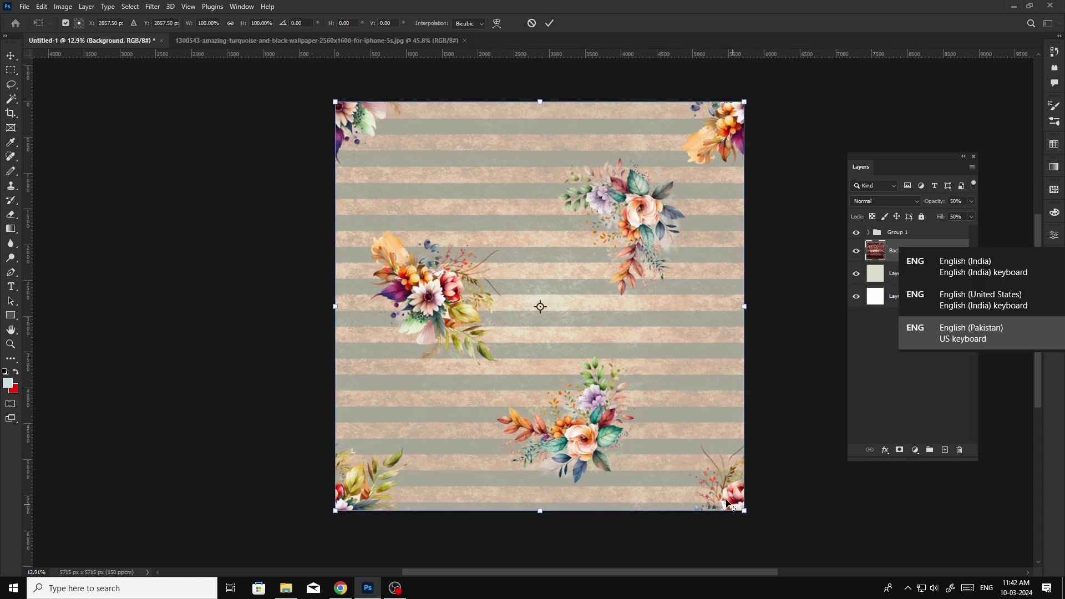
pyautogui.moveTo(744, 511)
pyautogui.mouseDown()
pyautogui.moveTo(648, 438)
pyautogui.moveTo(647, 408)
pyautogui.moveTo(513, 275)
pyautogui.mouseUp()
pyautogui.press('Return')
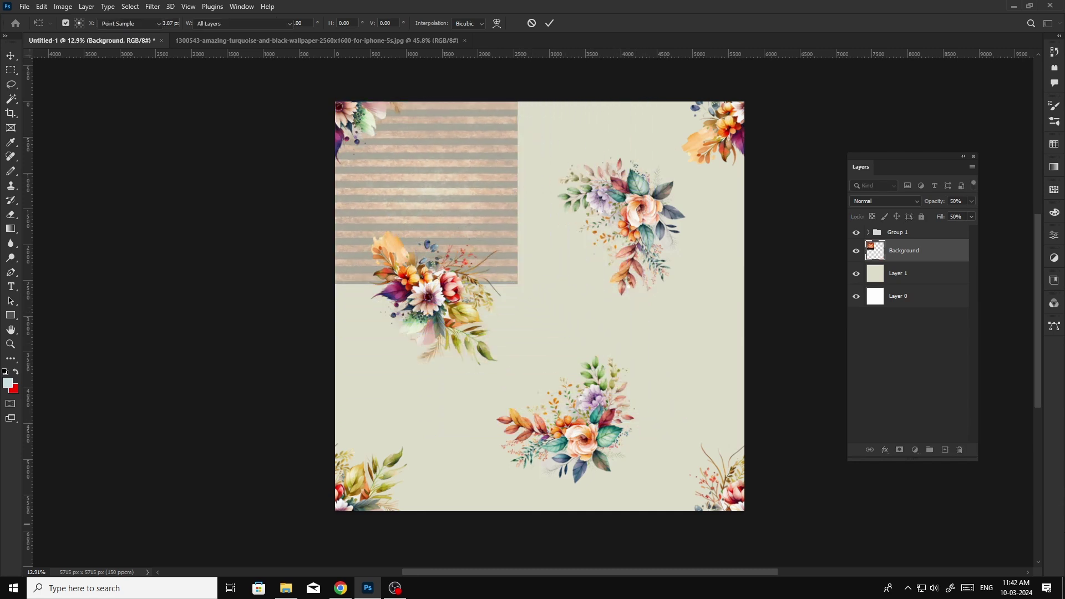
# Duplicate the stripe tile into the top-right quarter and merge it back.
pyautogui.press('i')
pyautogui.hotkey('ctrl', 'j')
pyautogui.hotkey('ctrl', 't')
pyautogui.moveTo(393, 242); pyautogui.dragTo(576, 238)
pyautogui.press('Return')
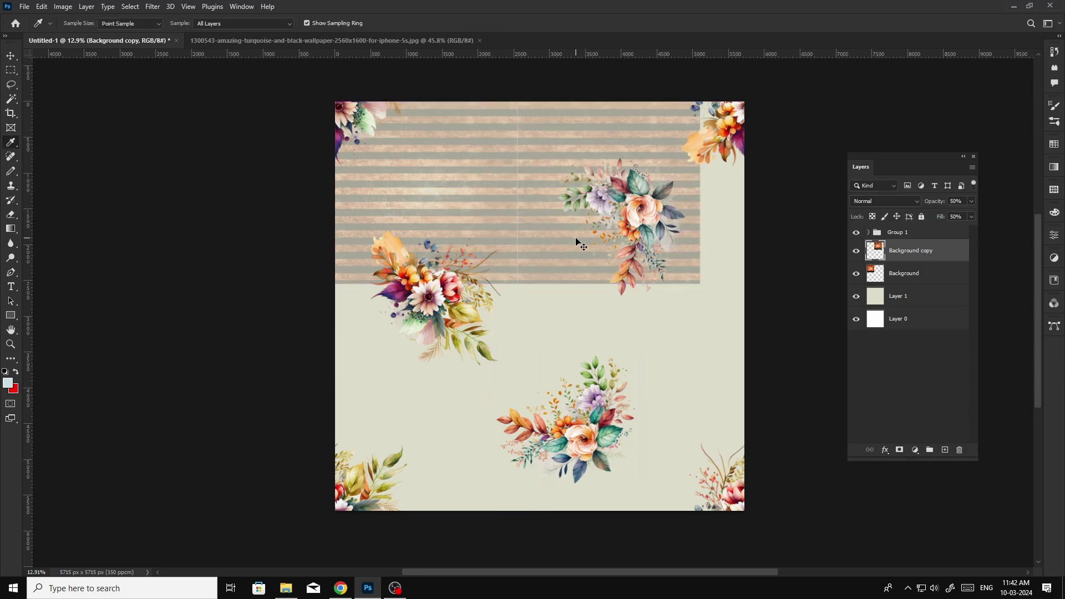
pyautogui.hotkey('ctrl', 'e')
# Stretch the merged stripes to reach the tile's right edge.
pyautogui.scroll(3, 577, 238)
pyautogui.scroll(-4, 580, 261)
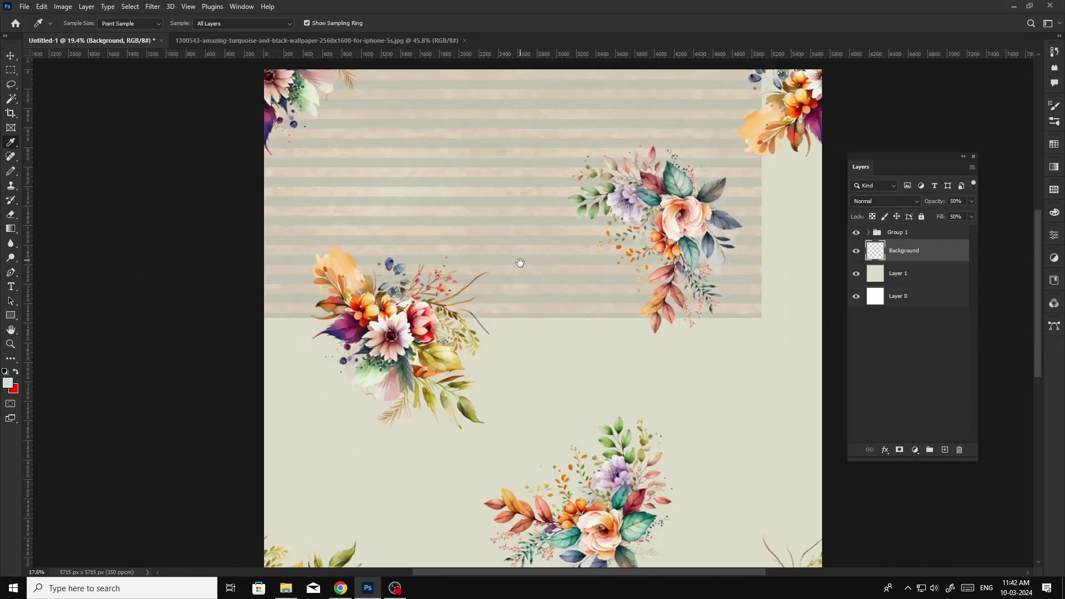
pyautogui.hotkey('ctrl', 't')
pyautogui.moveTo(686, 215); pyautogui.dragTo(728, 222)
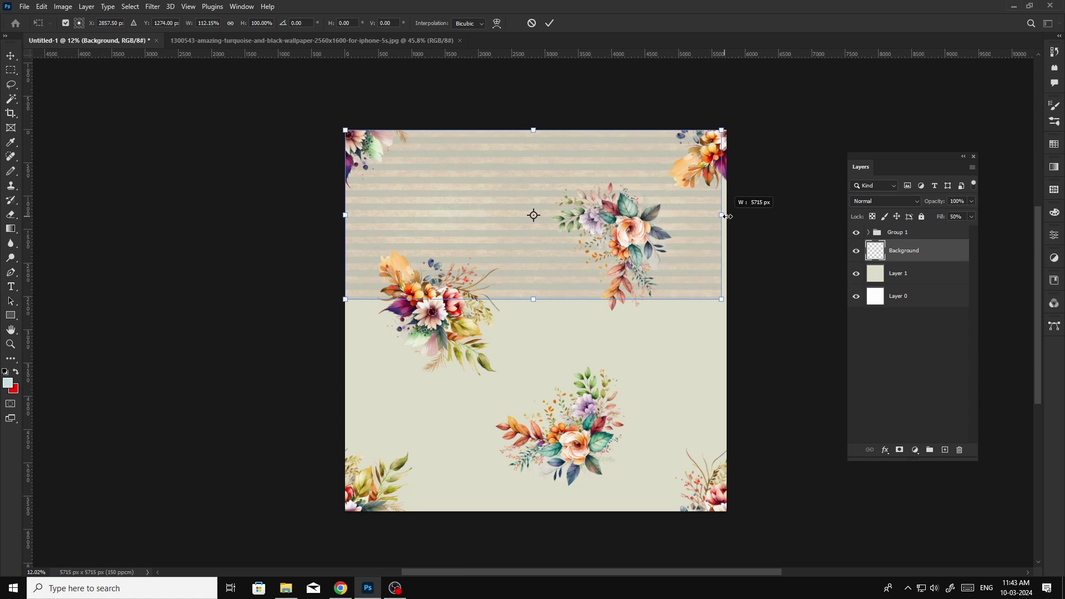
pyautogui.press('Return')
# Copy the stripes down into the lower half and merge them into the stripe layer.
pyautogui.hotkey('ctrl', 'j')
pyautogui.hotkey('ctrl', 't')
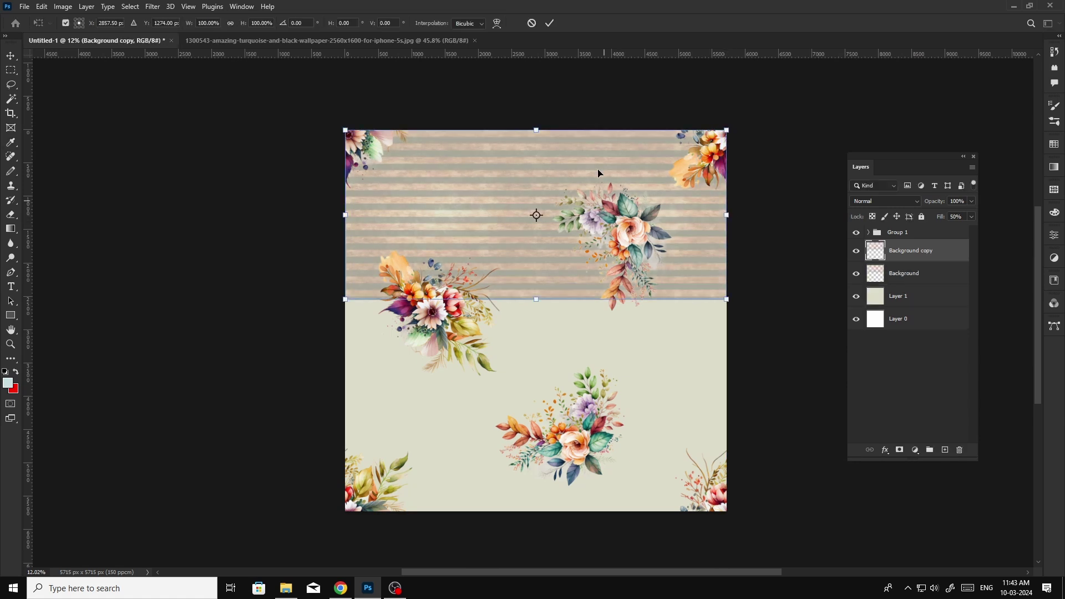
pyautogui.moveTo(600, 205); pyautogui.dragTo(609, 339)
pyautogui.press('Return')
pyautogui.press('i')
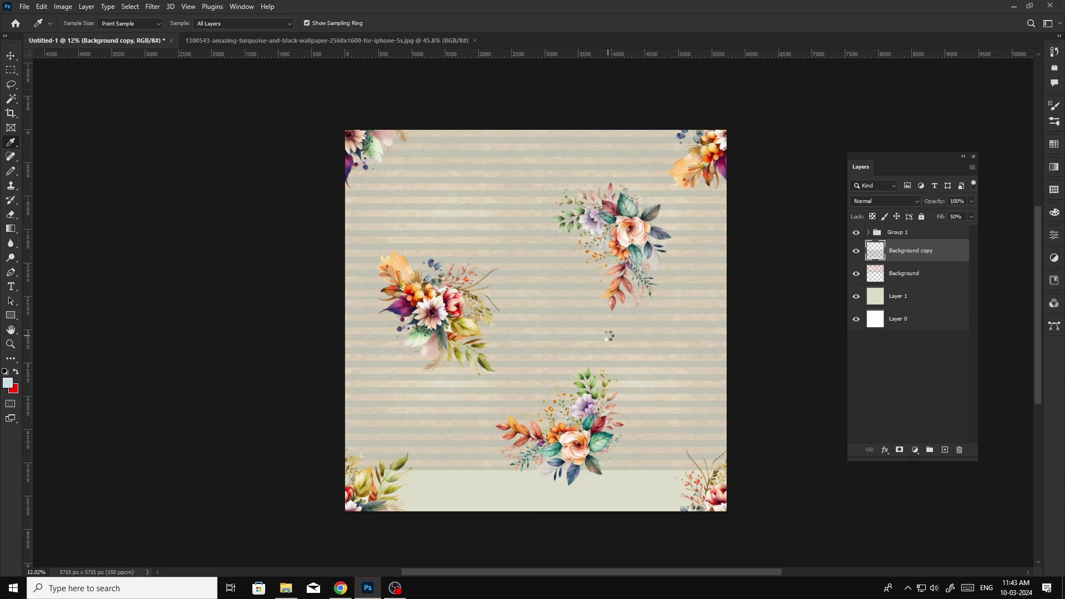
pyautogui.hotkey('ctrl', 'e')
# Stretch the stripes to the tile's bottom edge and set their fill to 80%.
pyautogui.hotkey('ctrl', 't')
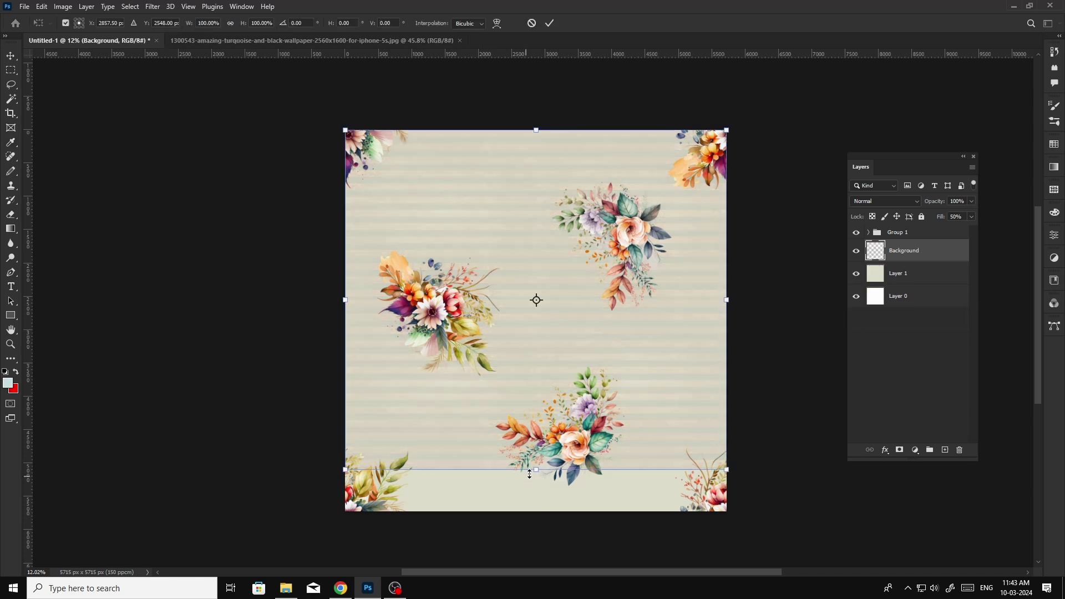
pyautogui.moveTo(529, 474); pyautogui.dragTo(528, 510)
pyautogui.press('Return')
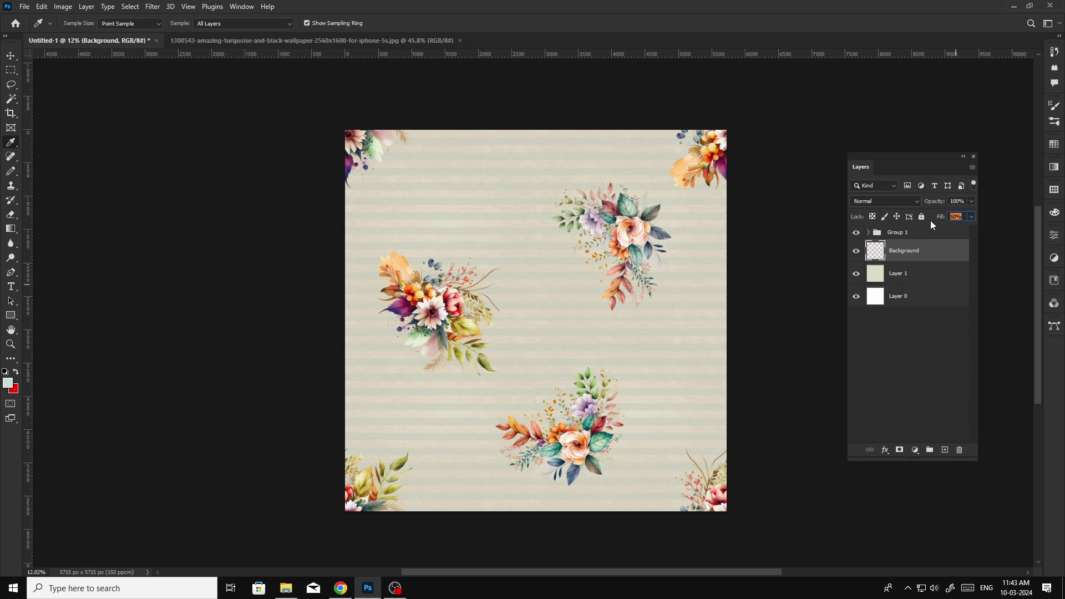
pyautogui.write('80')
pyautogui.press('Return')
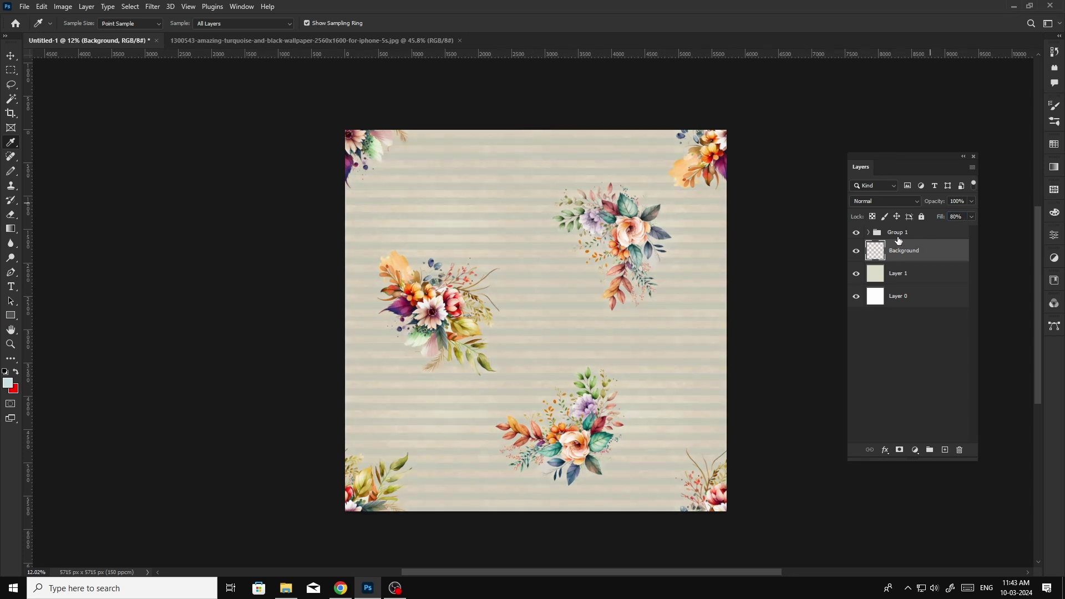
# Make a merged copy of the flower group, hide the original, and apply Hue/Saturation.
pyautogui.click(898, 240)
pyautogui.hotkey('ctrl', 'j')
pyautogui.hotkey('ctrl', 'e')
pyautogui.click(856, 255)
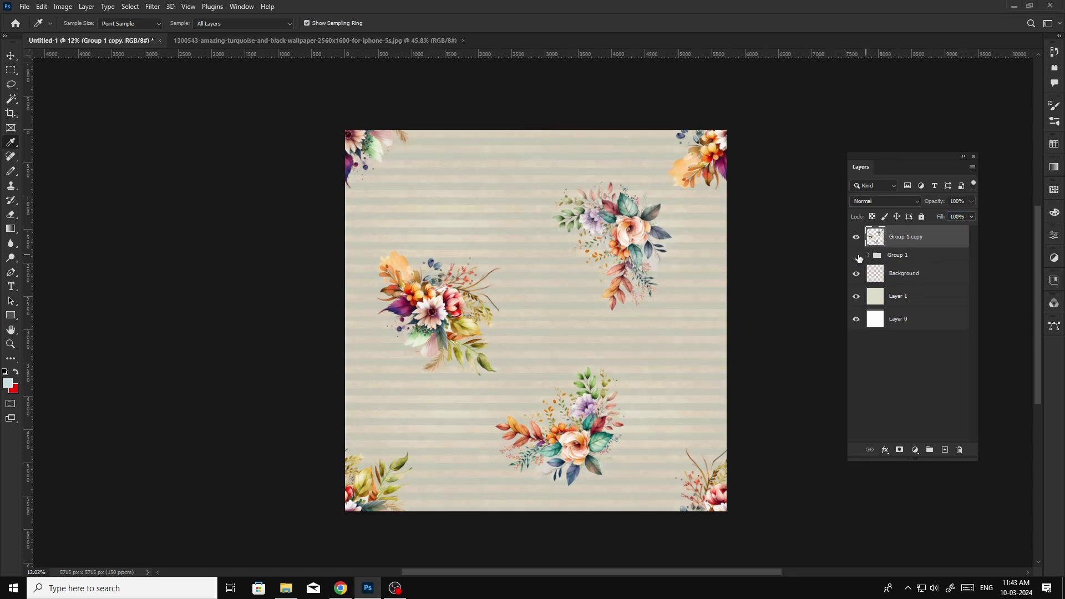
pyautogui.hotkey('ctrl', 'u')
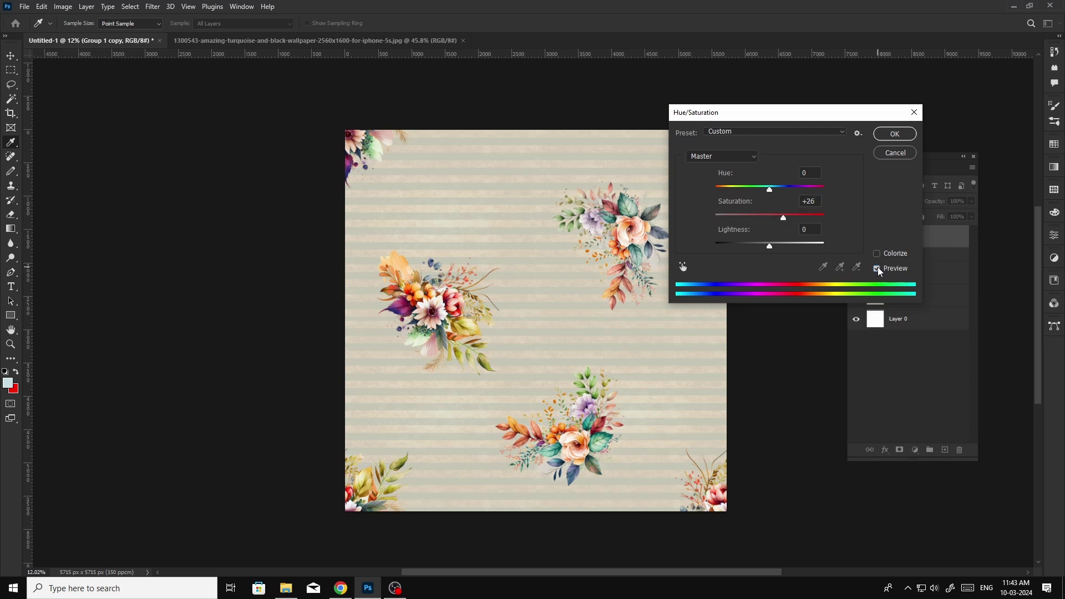
pyautogui.press('Return')
# Create a second merged, visible copy of the flower group.
pyautogui.click(893, 256)
pyautogui.hotkey('ctrl', 'j')
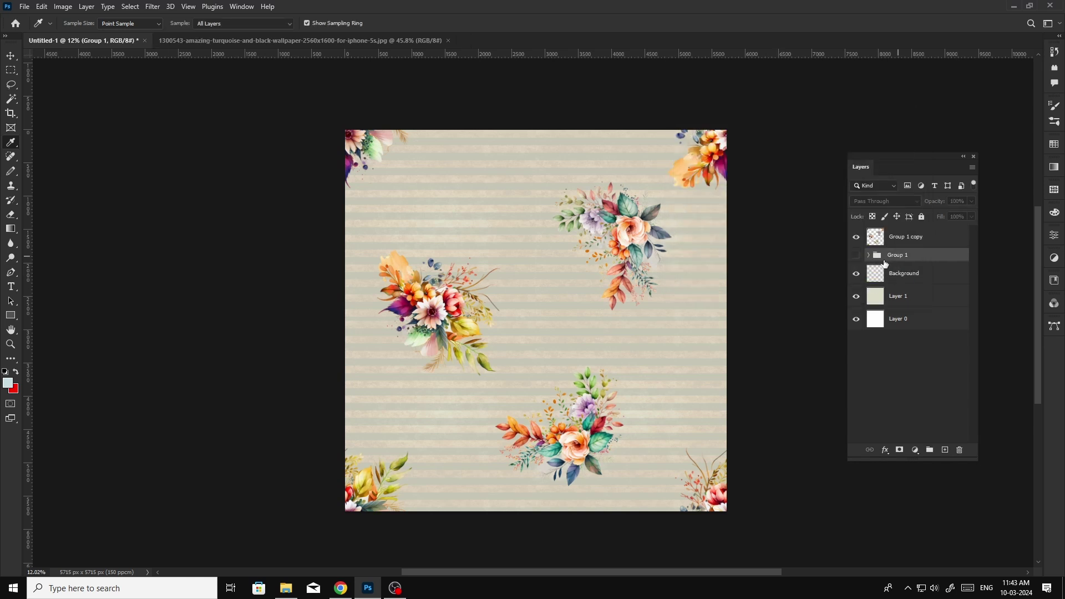
pyautogui.click(856, 255)
pyautogui.hotkey('ctrl', 'e')
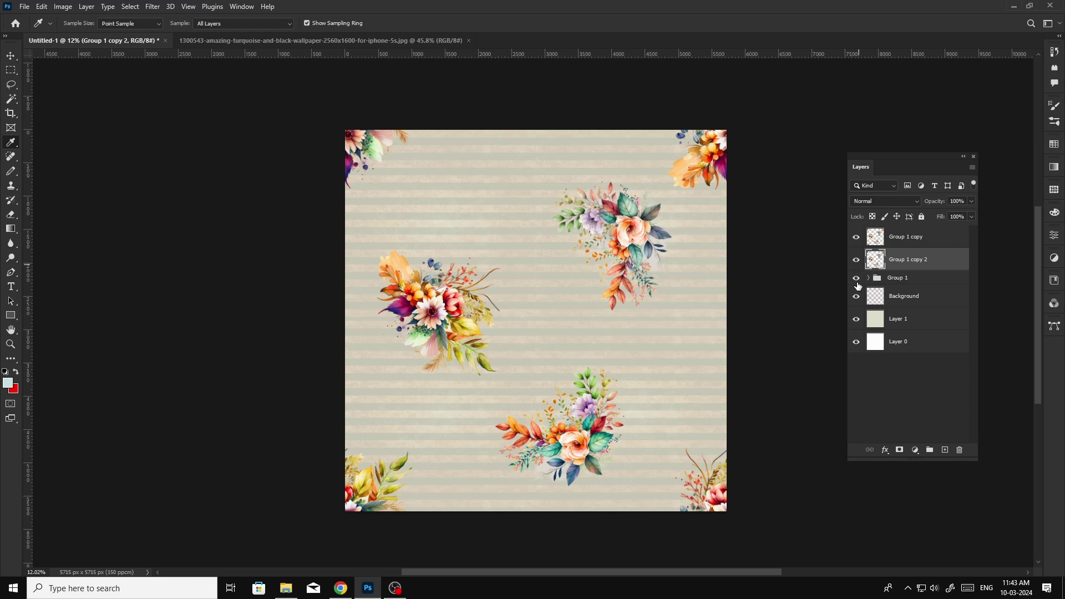
pyautogui.click(857, 263)
# Flip the second flower copy vertically and horizontally.
pyautogui.hotkey('ctrl', 't')
pyautogui.rightClick(549, 303)
pyautogui.click(591, 530)
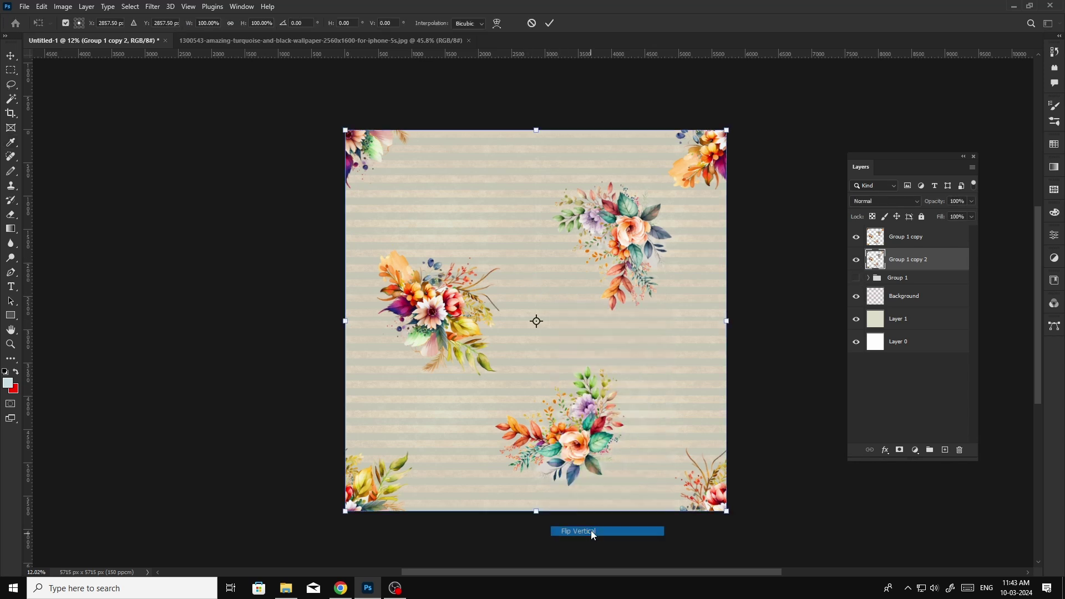
pyautogui.rightClick(563, 374)
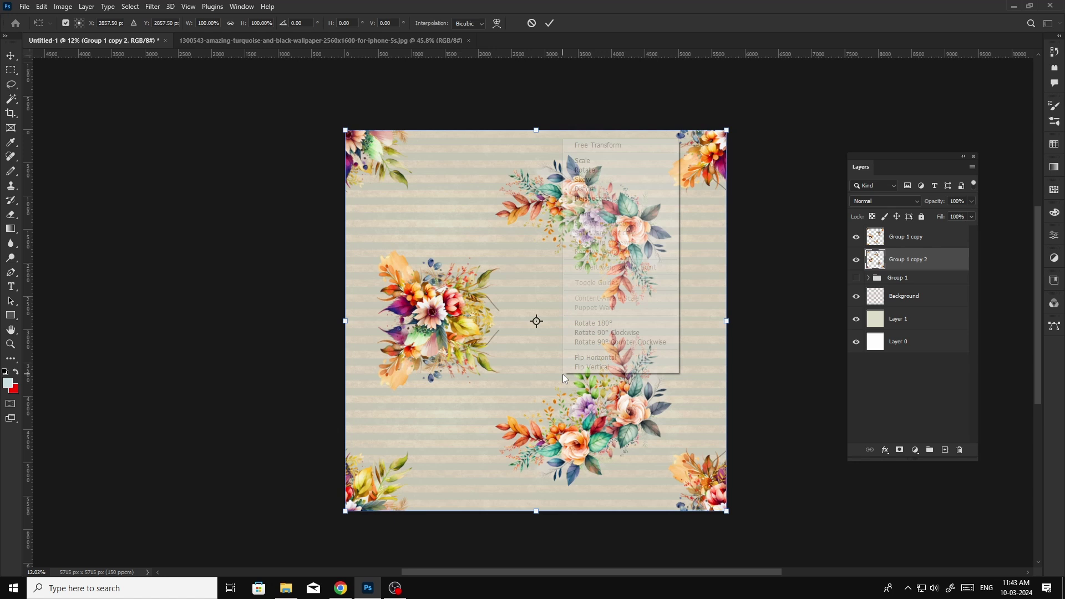
pyautogui.click(596, 359)
pyautogui.press('Return')
# Offset the flipped flower copy with wrap-around so bouquets fill the tile's empty gaps.
pyautogui.click(152, 7)
pyautogui.moveTo(161, 233)
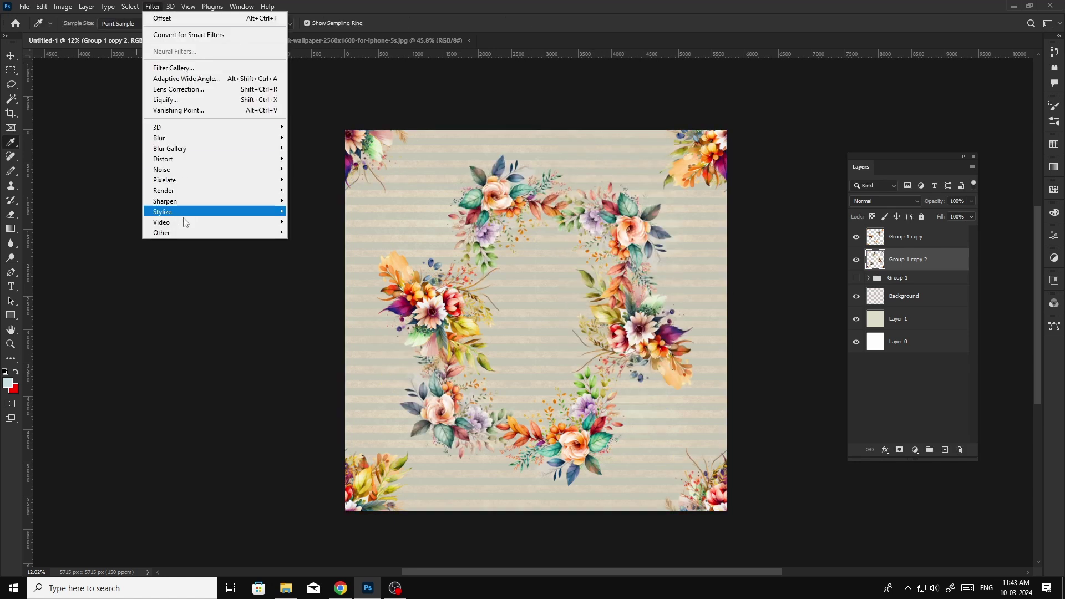
pyautogui.click(310, 288)
pyautogui.moveTo(488, 135)
pyautogui.mouseDown()
pyautogui.moveTo(188, 360)
pyautogui.moveTo(151, 368)
pyautogui.mouseUp()
pyautogui.moveTo(577, 367); pyautogui.dragTo(538, 306)
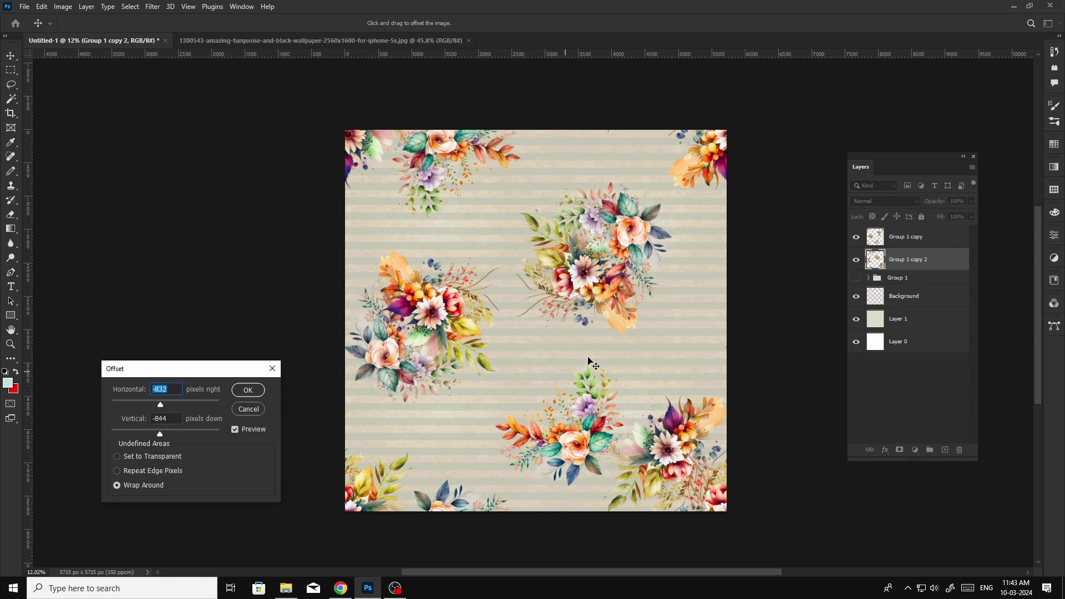
pyautogui.moveTo(537, 345); pyautogui.dragTo(565, 379)
pyautogui.moveTo(511, 272)
pyautogui.mouseDown()
pyautogui.moveTo(593, 311)
pyautogui.moveTo(600, 326)
pyautogui.mouseUp()
pyautogui.moveTo(534, 369); pyautogui.dragTo(528, 366)
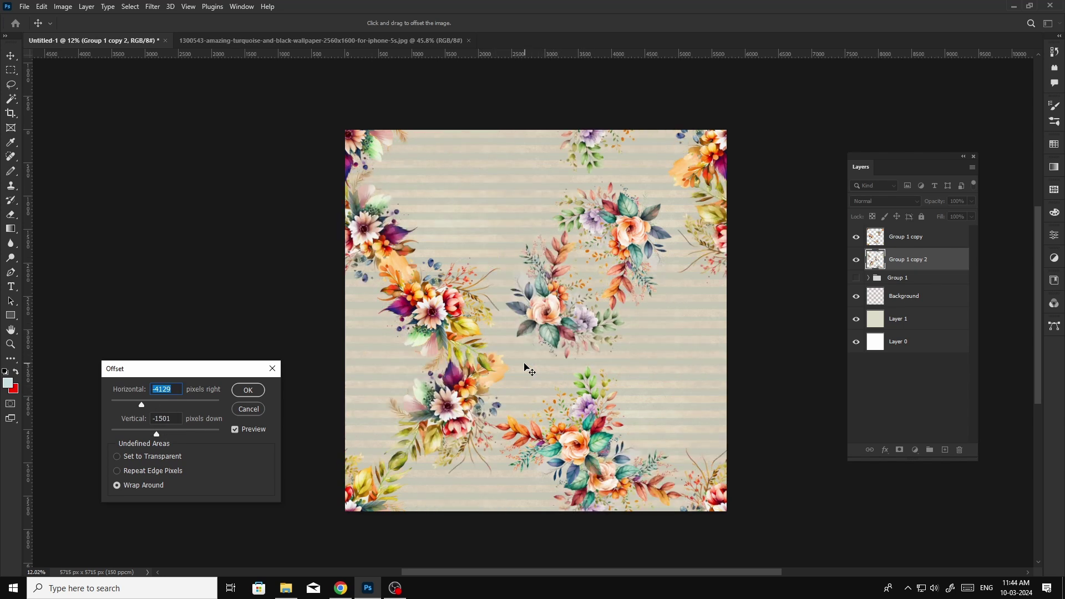
pyautogui.press('Return')
pyautogui.press('i')
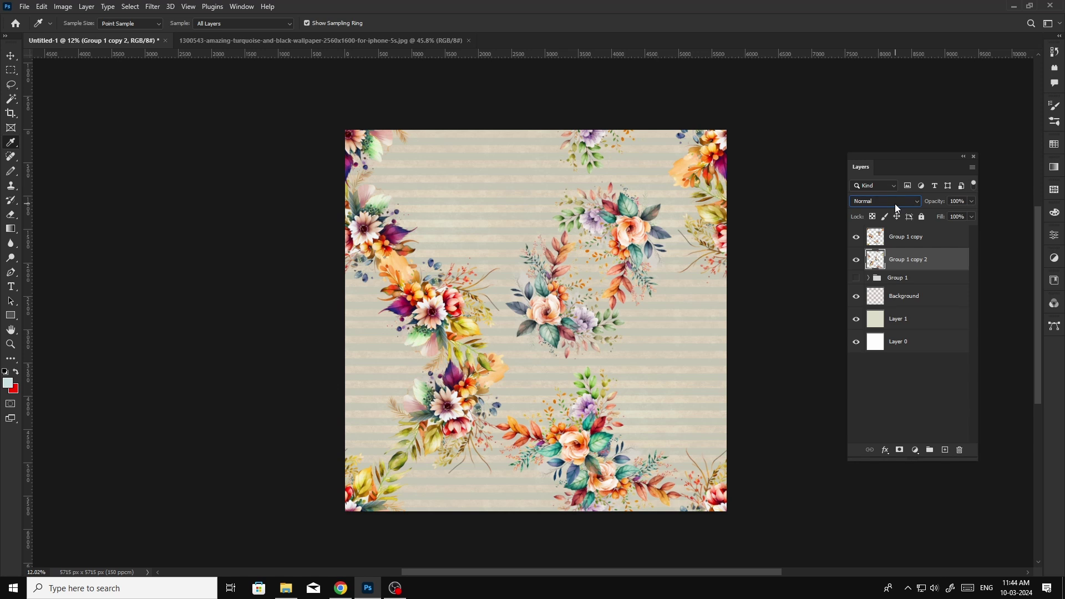
# Give the flower copy Soft Light blending and 50% fill.
pyautogui.scroll(-1, 896, 204)
pyautogui.scroll(-1, 896, 205)
pyautogui.scroll(-3, 896, 205)
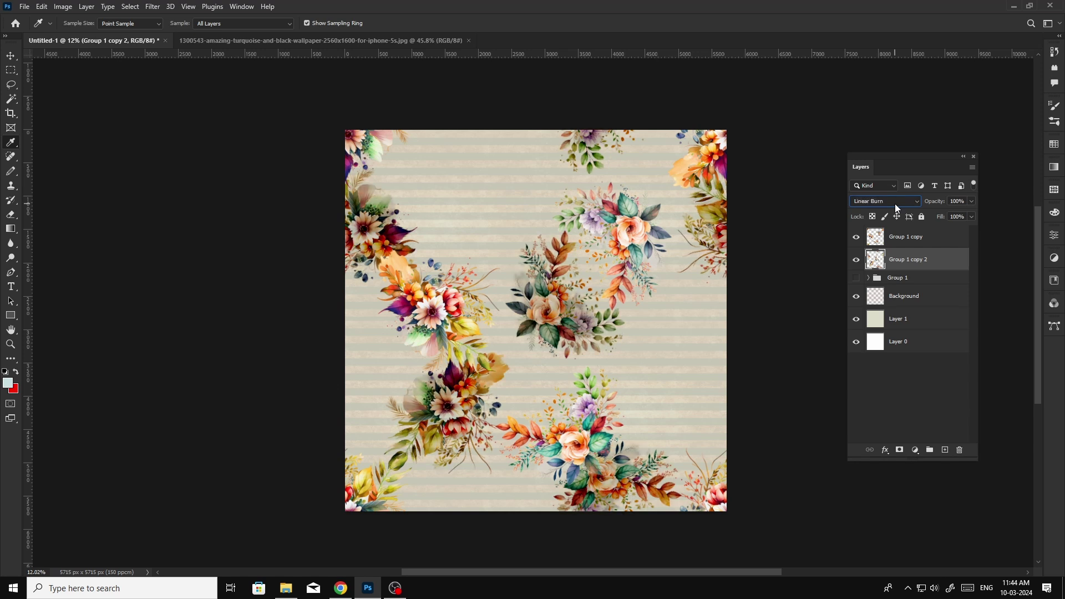
pyautogui.scroll(-1, 896, 205)
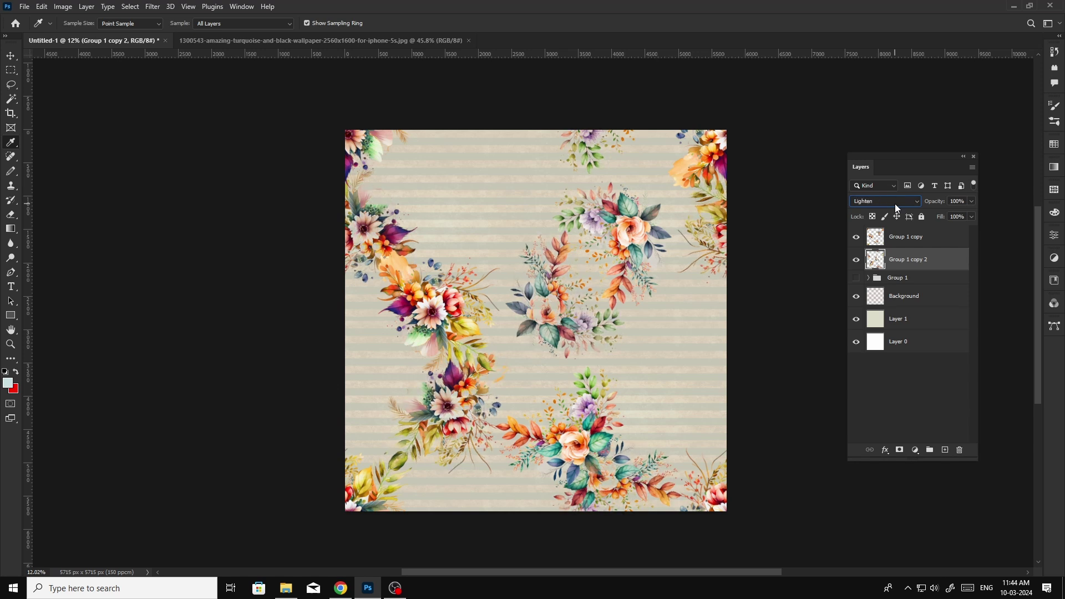
pyautogui.scroll(-1, 895, 205)
pyautogui.scroll(-1, 896, 205)
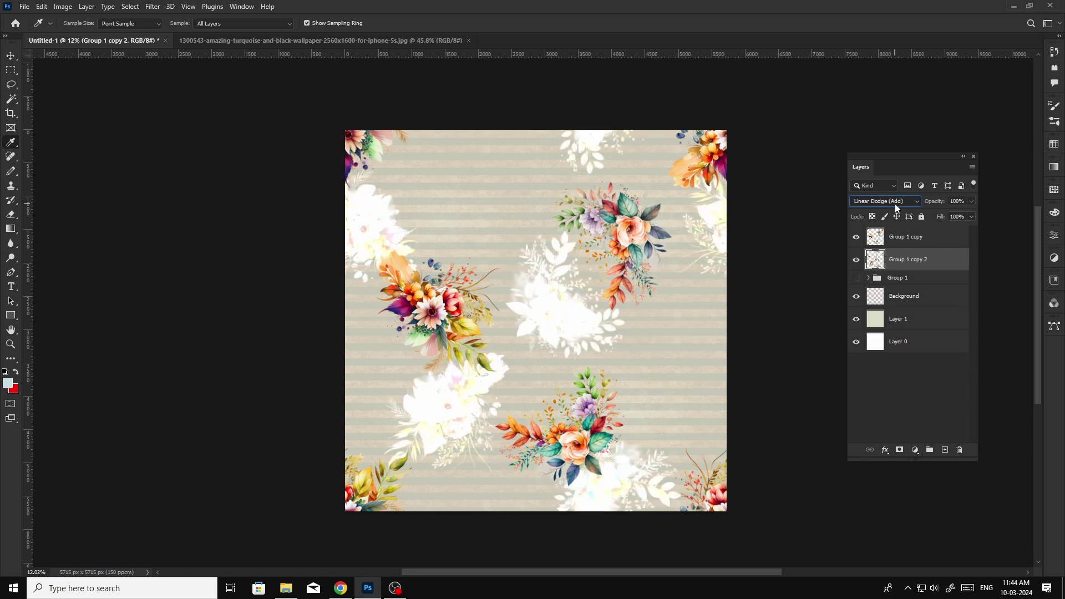
pyautogui.scroll(-1, 896, 205)
pyautogui.scroll(-1, 895, 205)
pyautogui.scroll(-1, 896, 205)
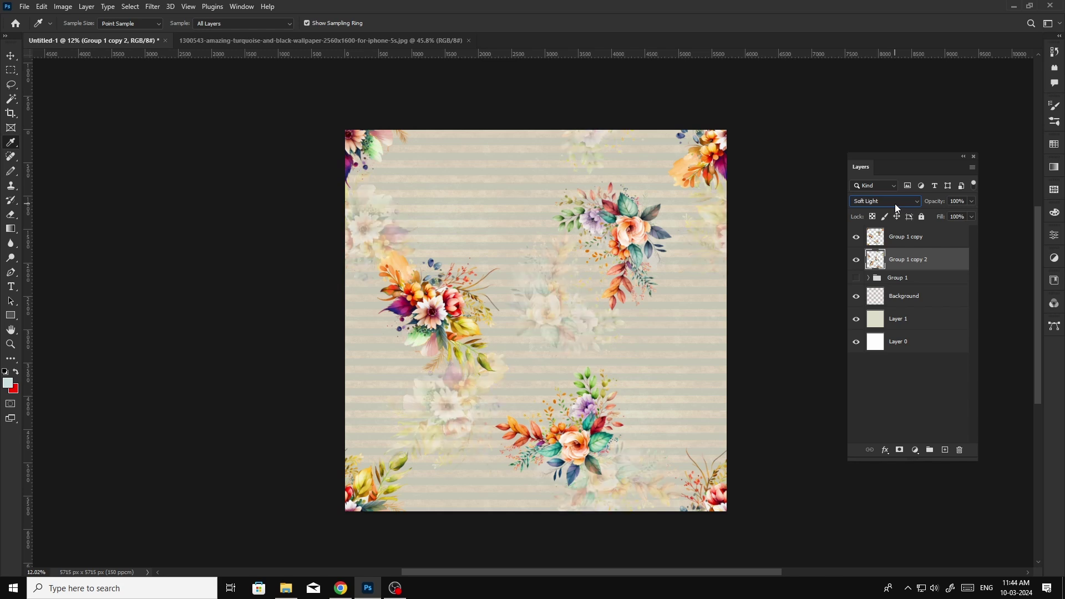
pyautogui.click(957, 216)
pyautogui.write('50')
pyautogui.press('Return')
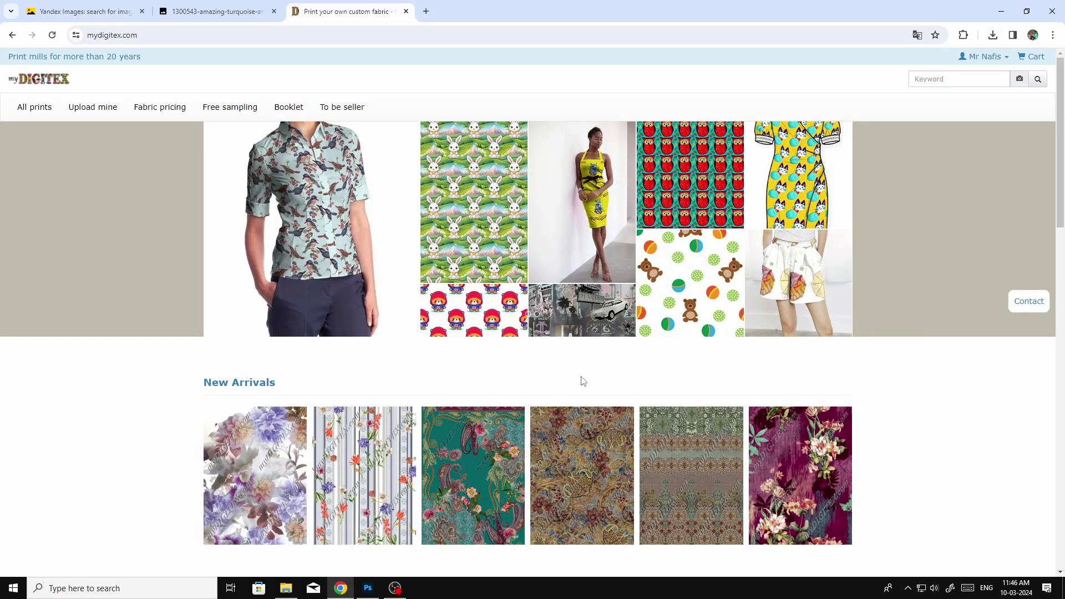
# Browse the myDigitex home page and open the blue lettered Texture fabric from the Letter category.
pyautogui.scroll(-5, 538, 479)
pyautogui.scroll(-7, 536, 477)
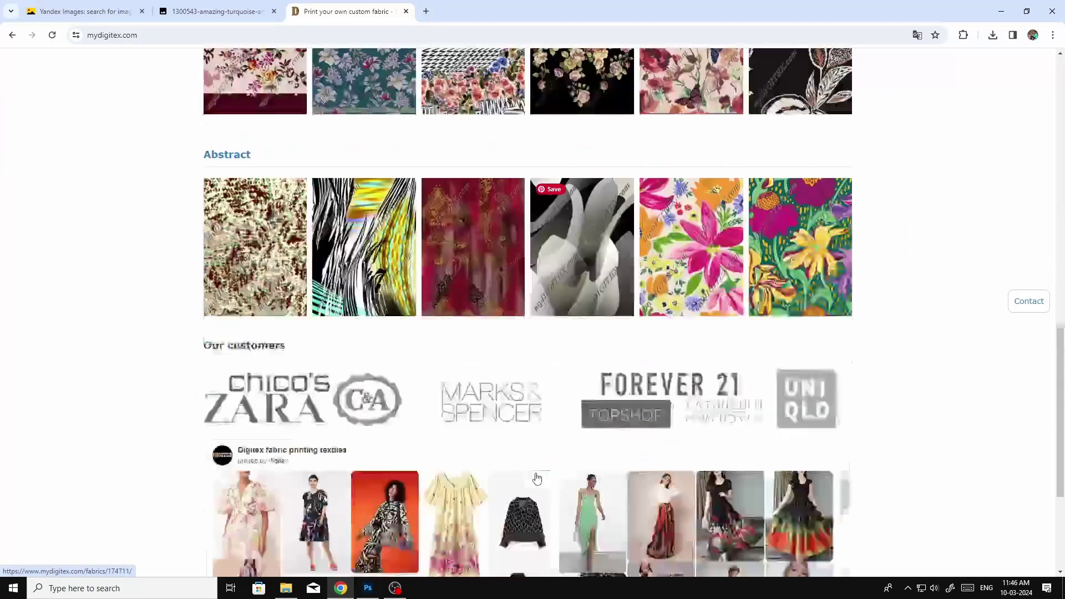
pyautogui.scroll(-3, 536, 477)
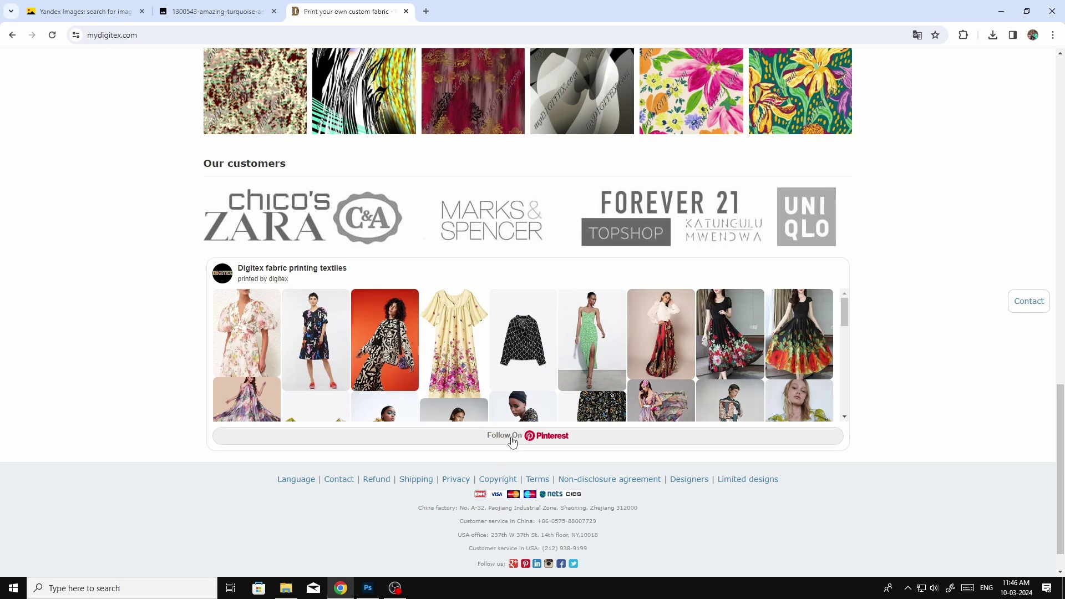
pyautogui.scroll(10, 467, 427)
pyautogui.scroll(6, 497, 385)
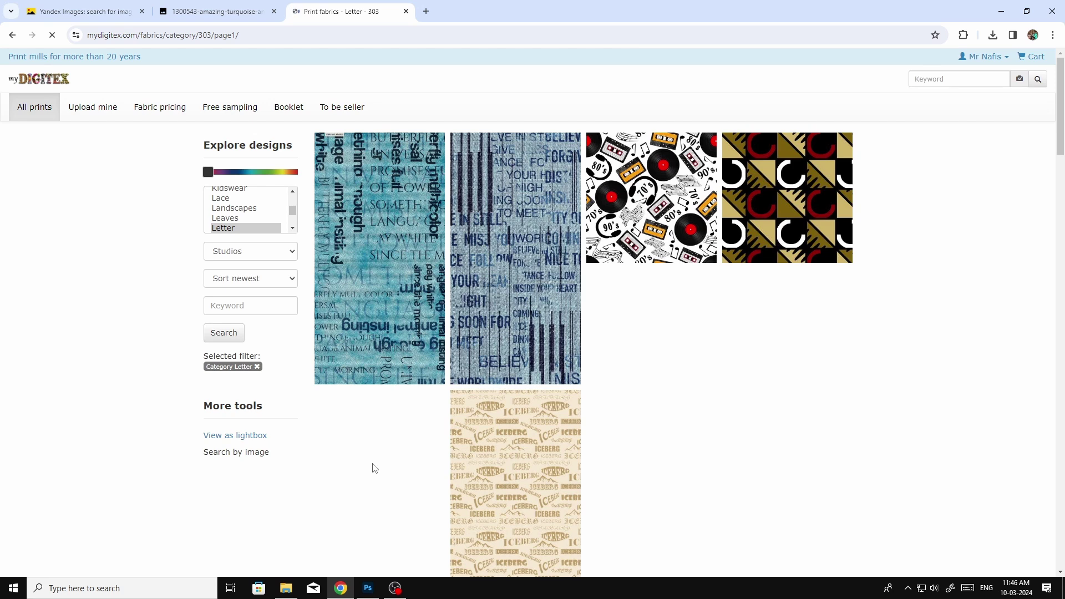
pyautogui.click(367, 323)
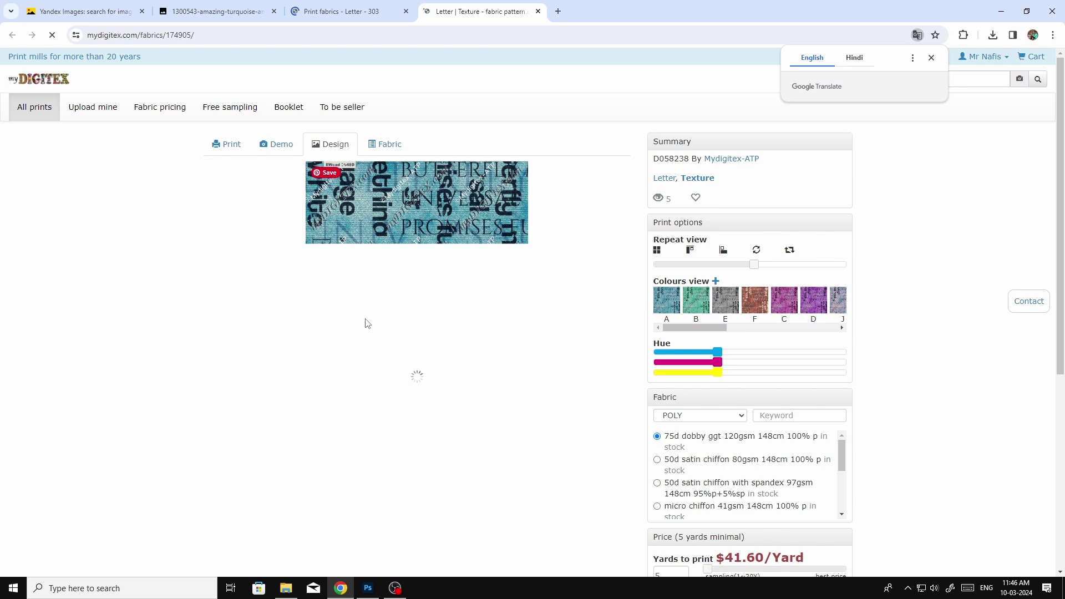
# Preview the lettered fabric on several dress mockups, including a sleeveless dress.
pyautogui.click(270, 202)
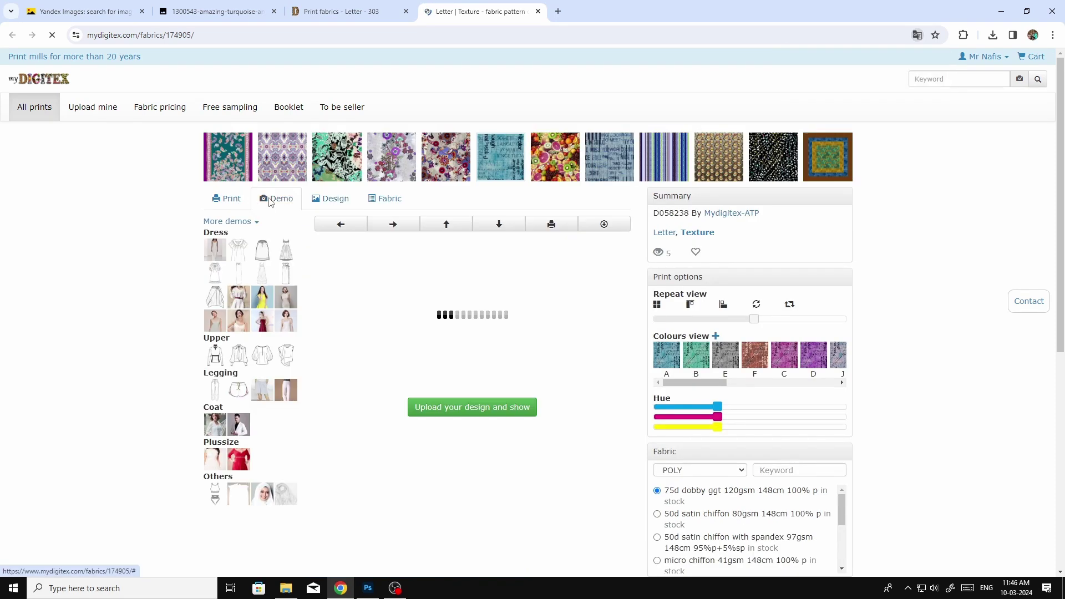
pyautogui.click(239, 302)
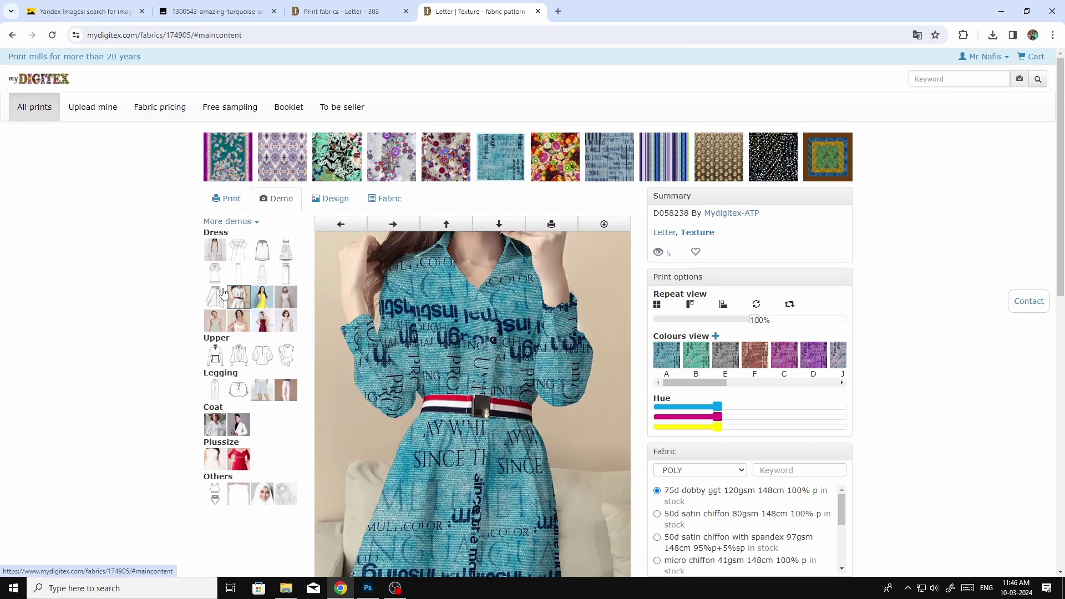
pyautogui.click(217, 255)
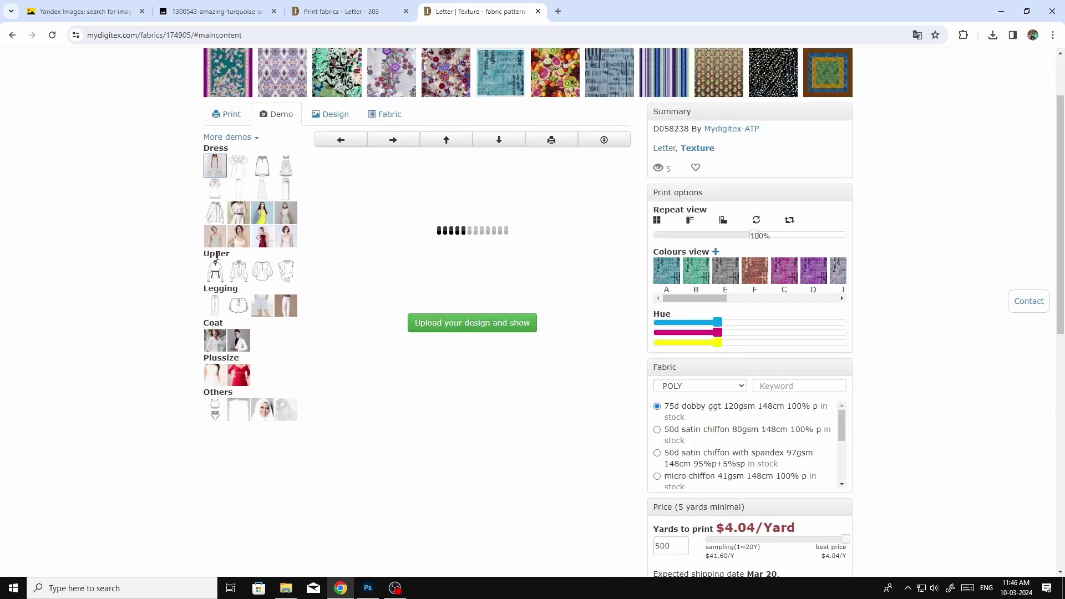
pyautogui.click(286, 220)
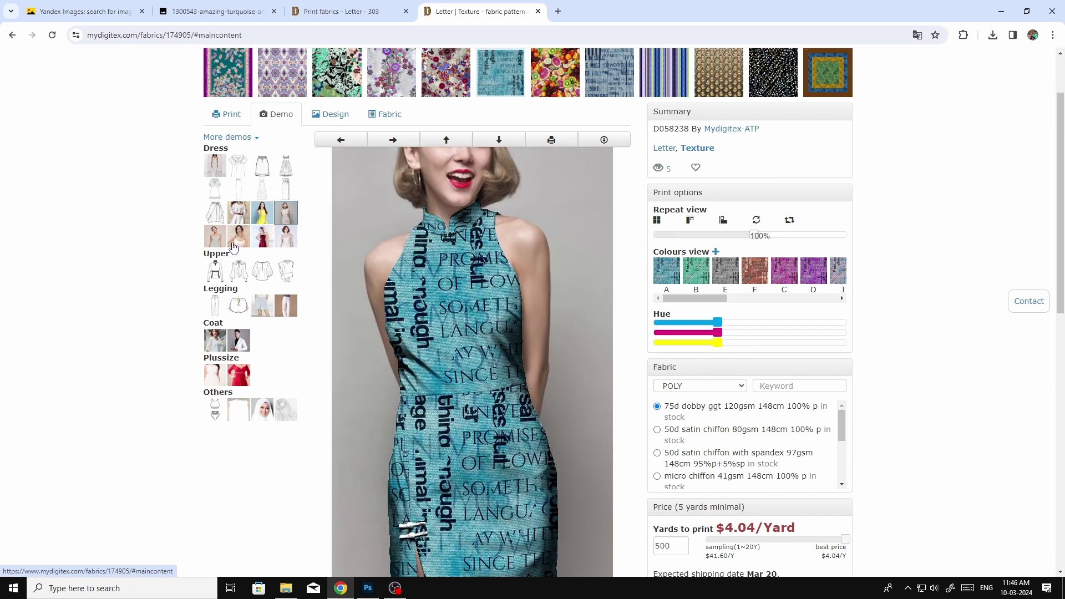
pyautogui.scroll(-3, 262, 385)
pyautogui.scroll(5, 264, 471)
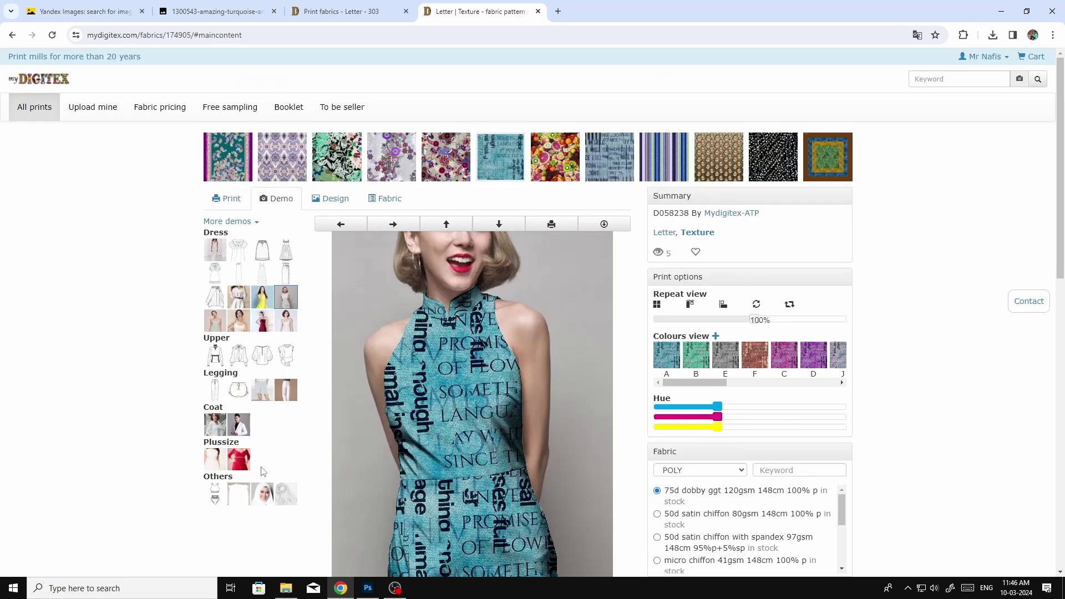
# Preview the fabric on the last Others mockup and a dress model, then begin a design upload.
pyautogui.click(283, 500)
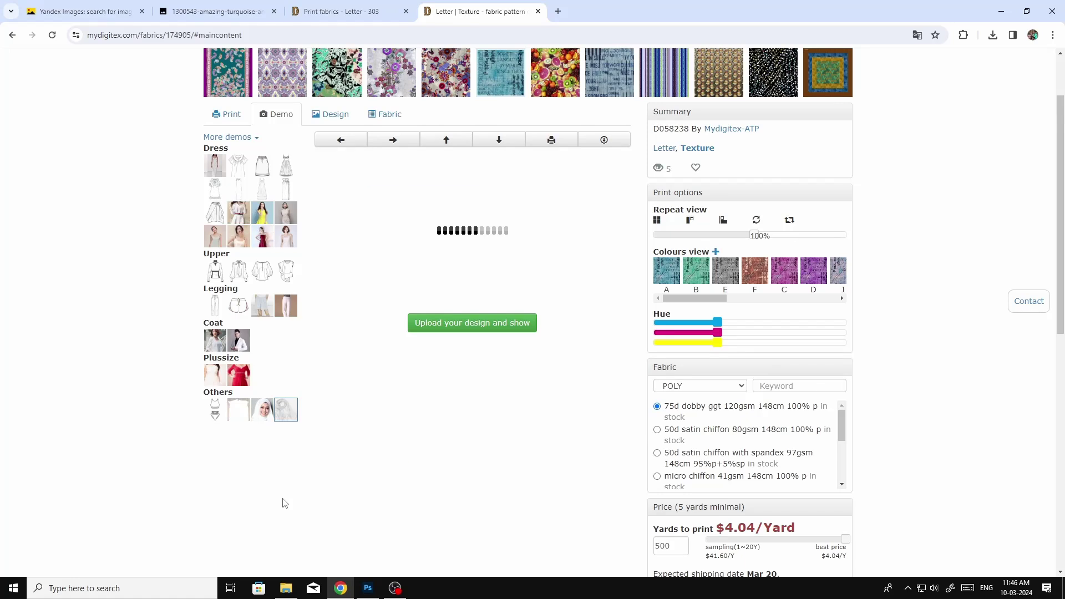
pyautogui.click(242, 222)
pyautogui.scroll(-3, 498, 349)
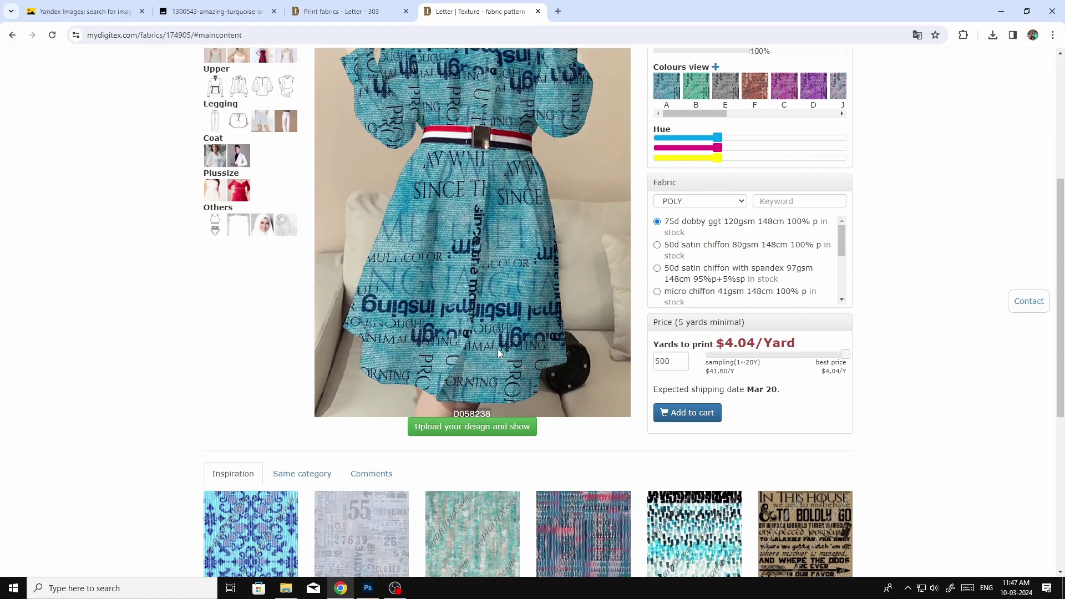
pyautogui.scroll(2, 498, 349)
pyautogui.click(495, 517)
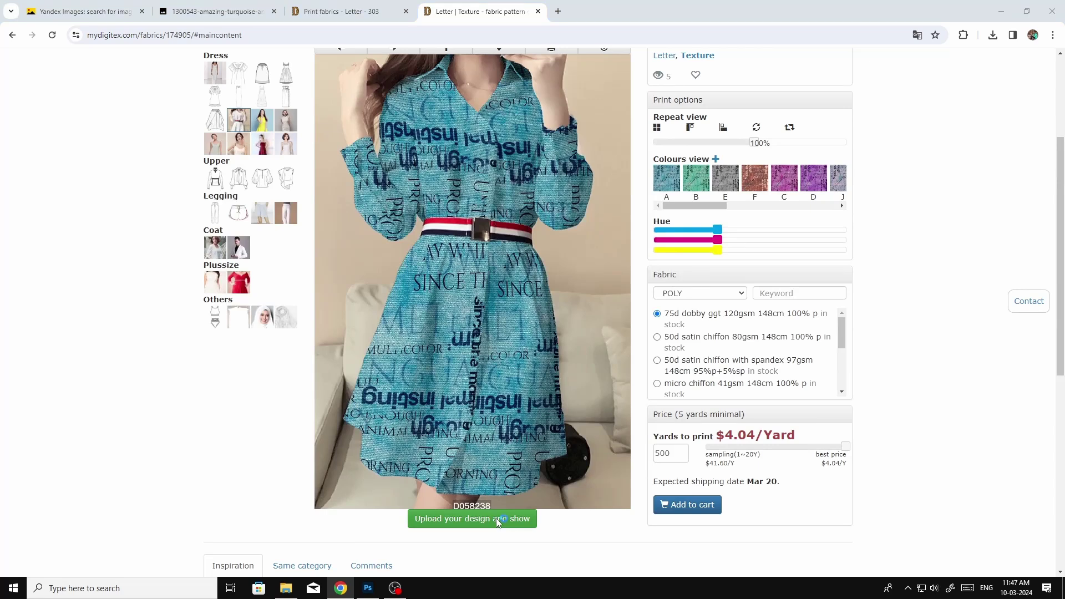
# Browse the upload picker to D: > youtoube materiyals > new desgin, check file types, and return to Photoshop.
pyautogui.click(78, 247)
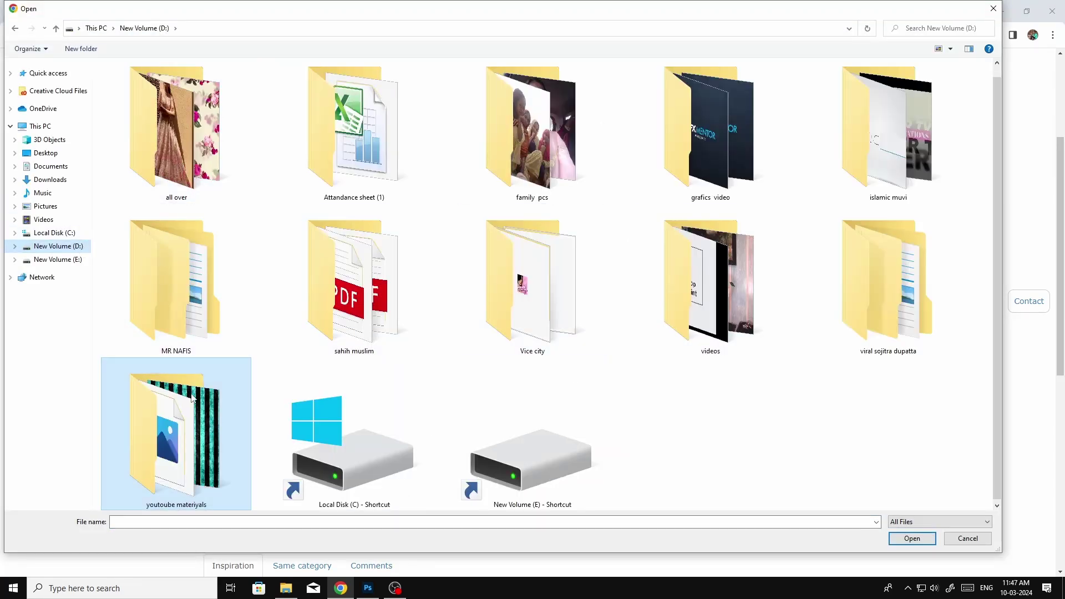
pyautogui.click(194, 418)
pyautogui.doubleClick(194, 418)
pyautogui.doubleClick(187, 104)
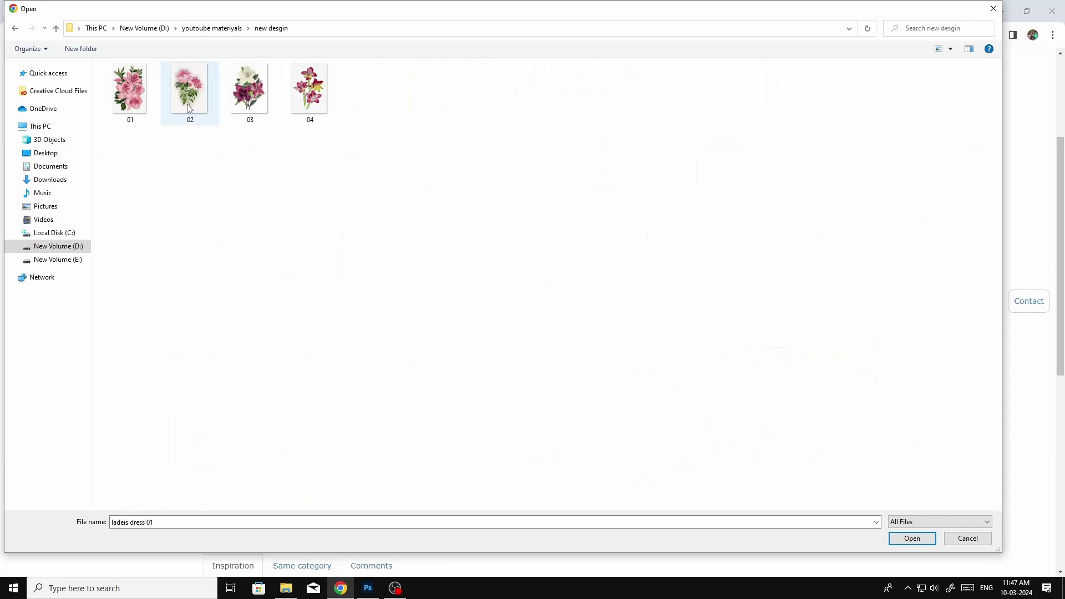
pyautogui.click(901, 526)
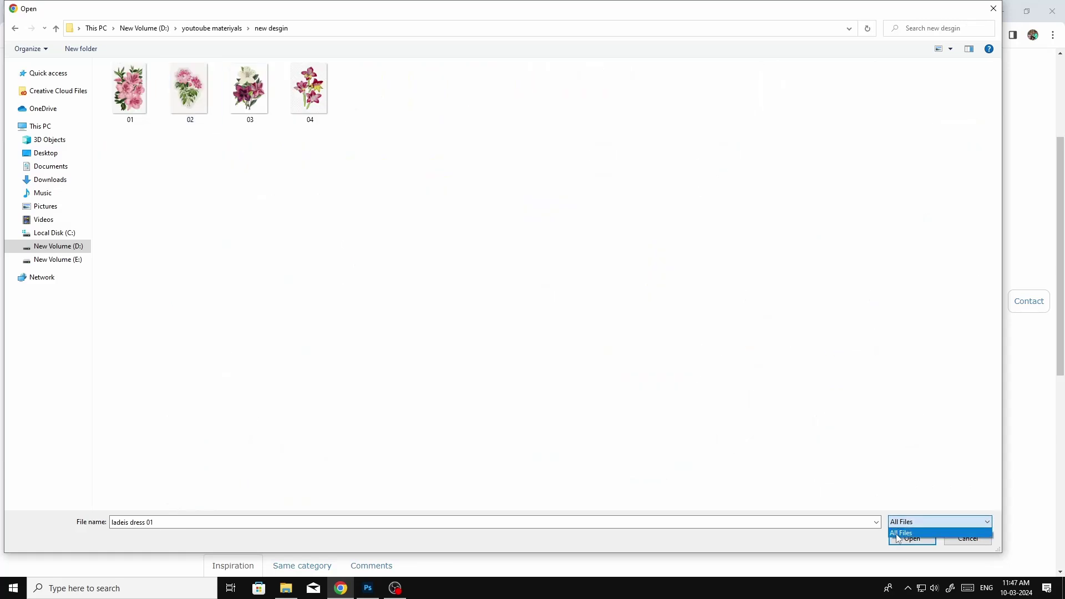
pyautogui.click(368, 589)
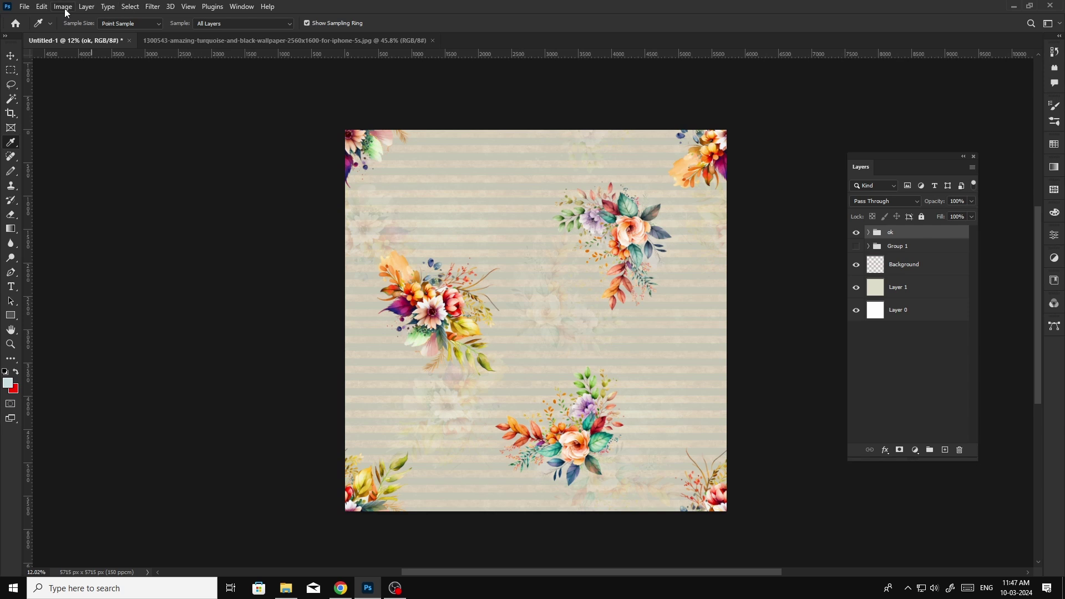
pyautogui.click(24, 6)
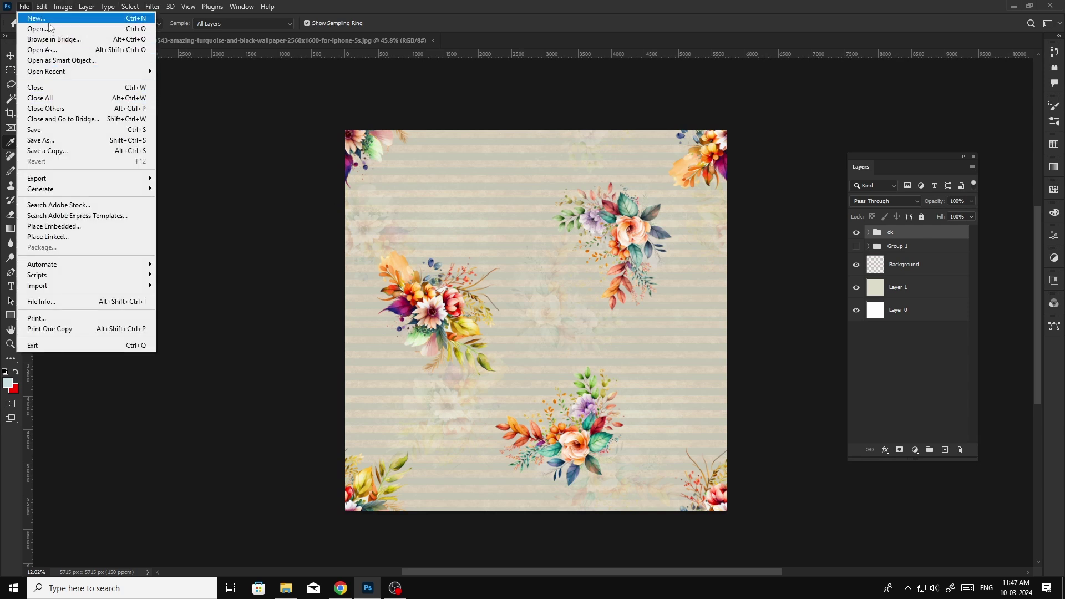
pyautogui.click(49, 28)
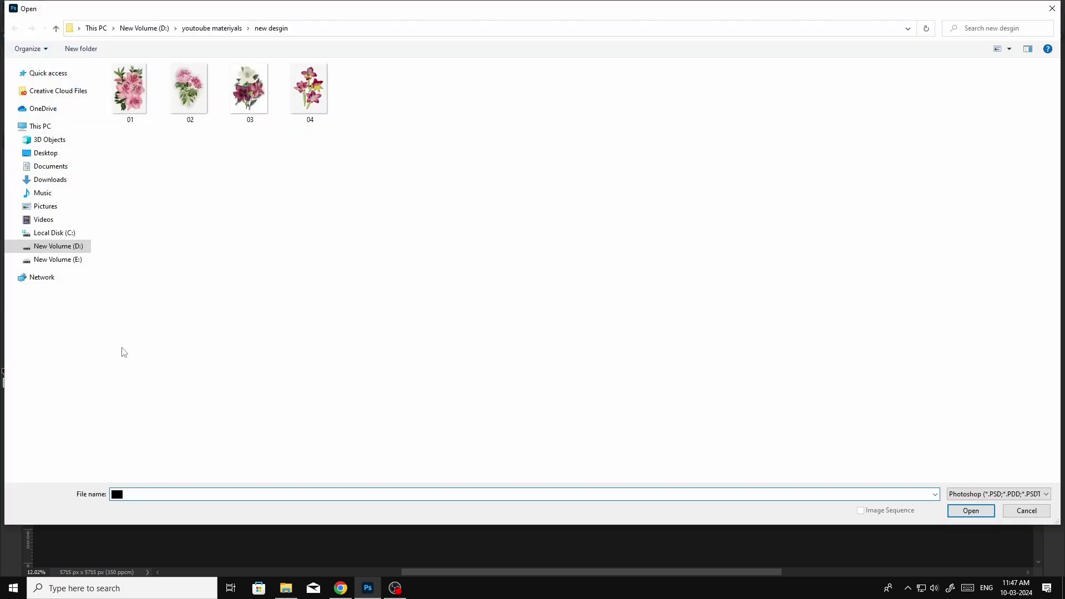
pyautogui.write('05')
pyautogui.click(964, 500)
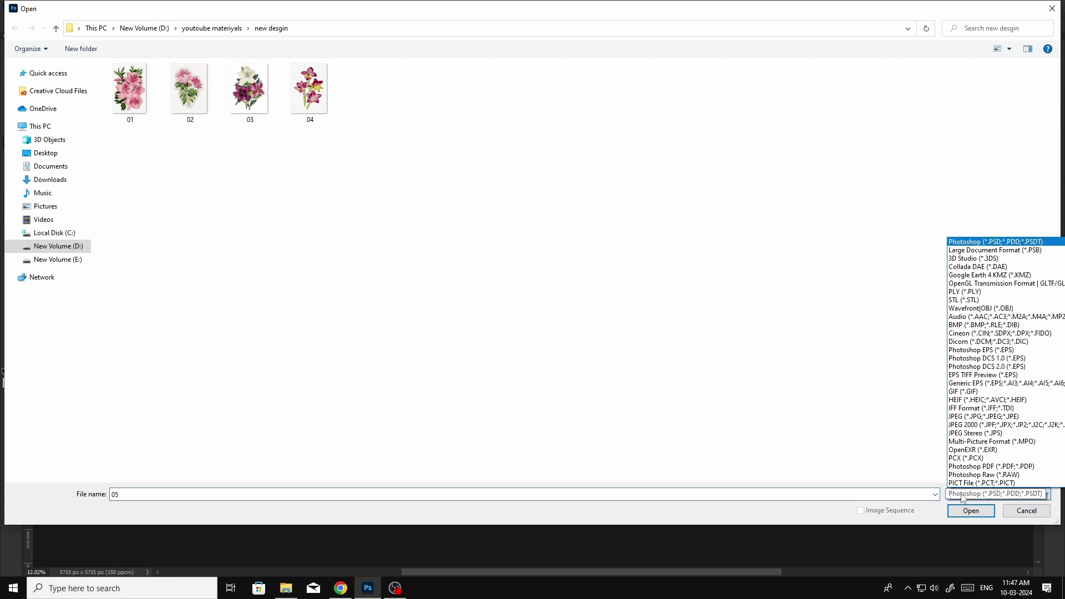
pyautogui.click(976, 497)
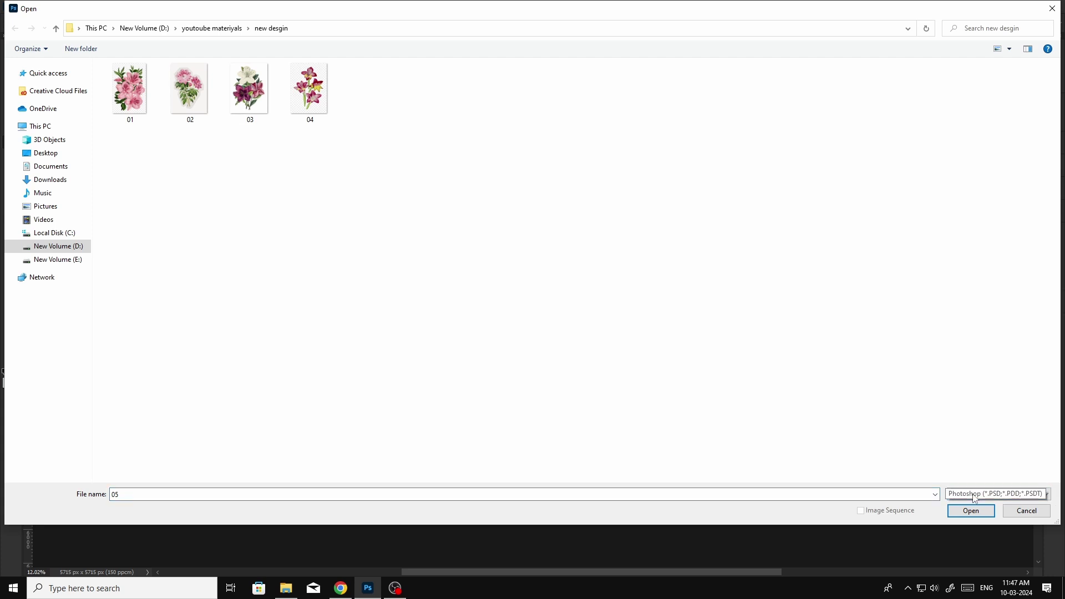
pyautogui.press('t')
pyautogui.press('t')
pyautogui.click(978, 513)
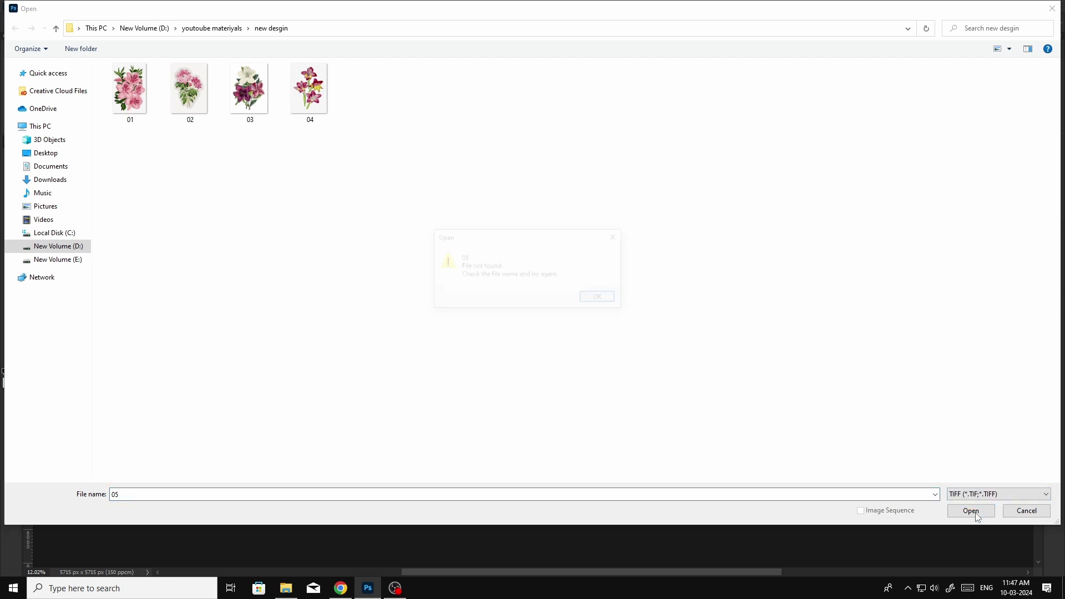
pyautogui.click(601, 298)
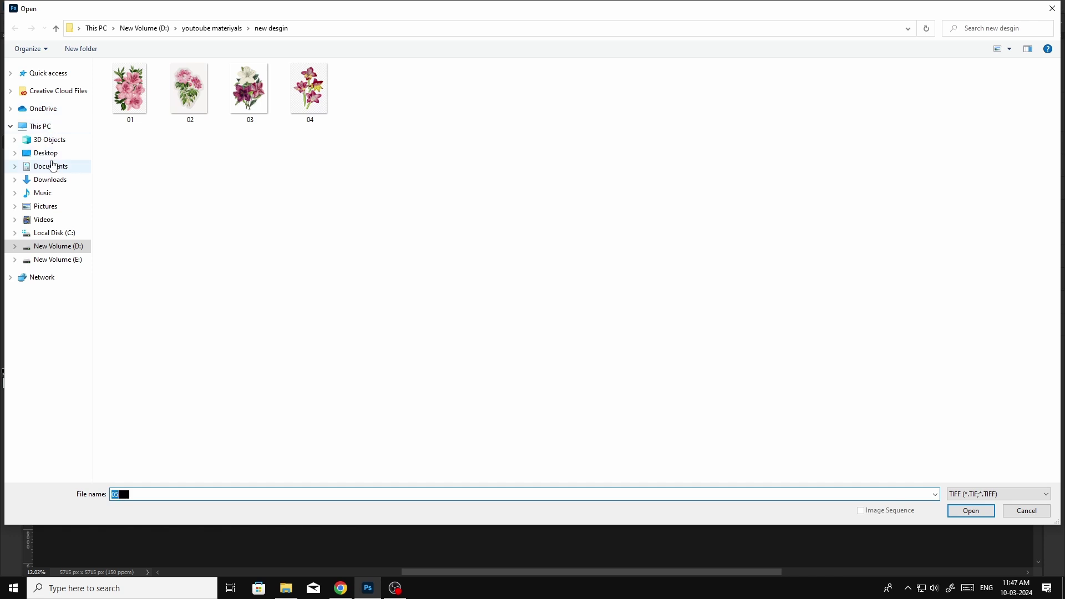
pyautogui.click(50, 155)
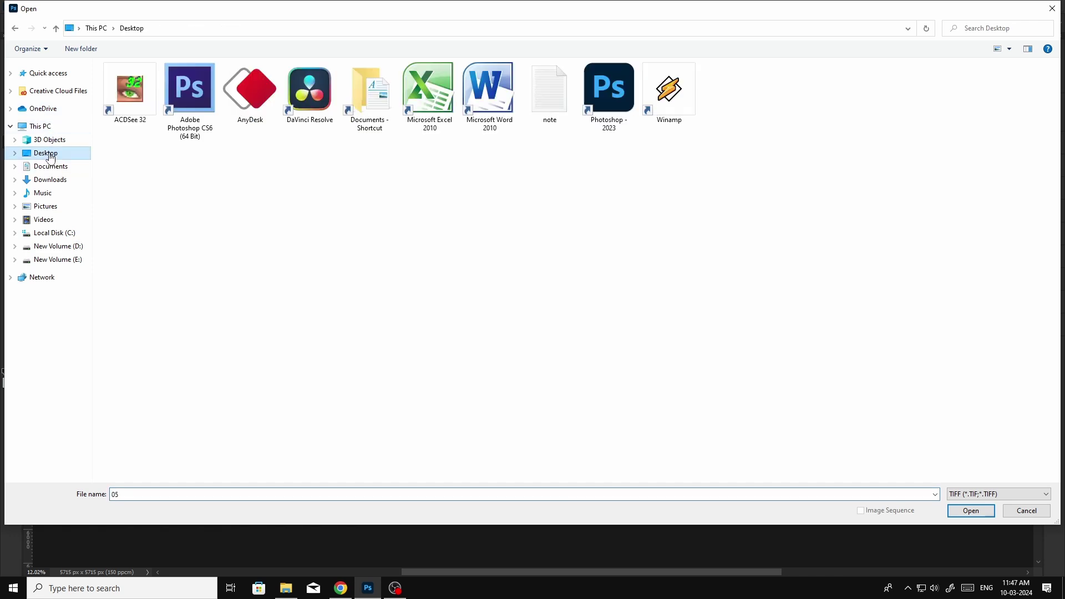
pyautogui.click(971, 510)
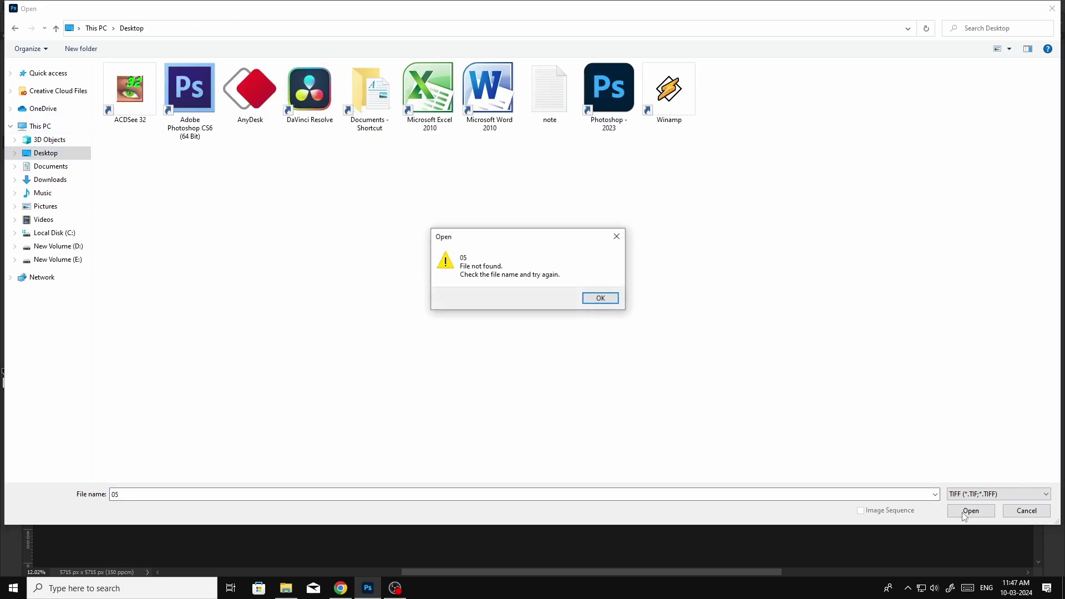
pyautogui.click(601, 299)
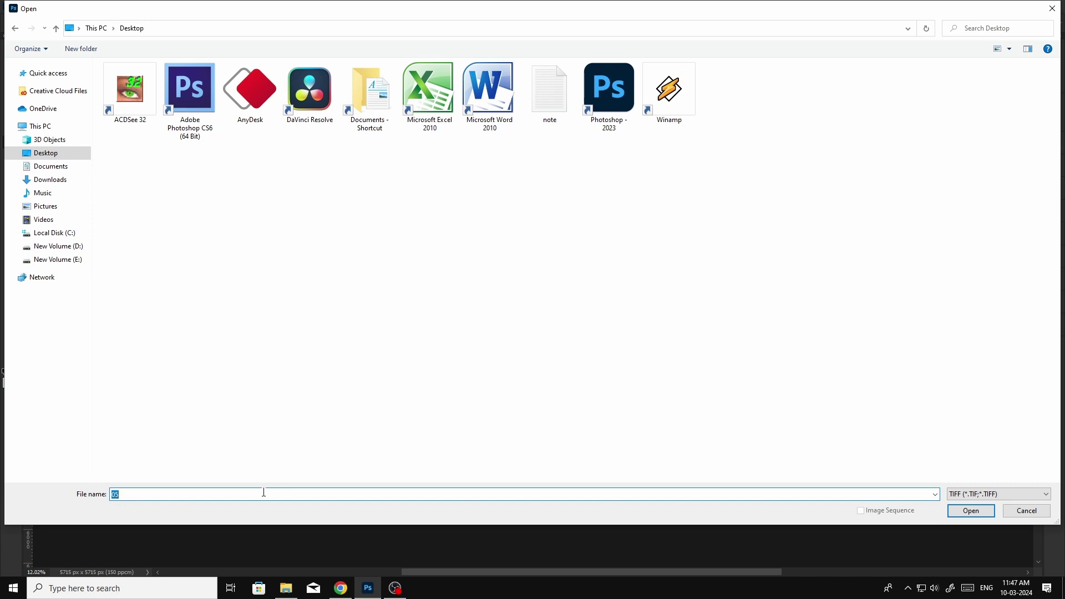
pyautogui.click(525, 494)
pyautogui.write('dfgjudguf')
pyautogui.click(972, 511)
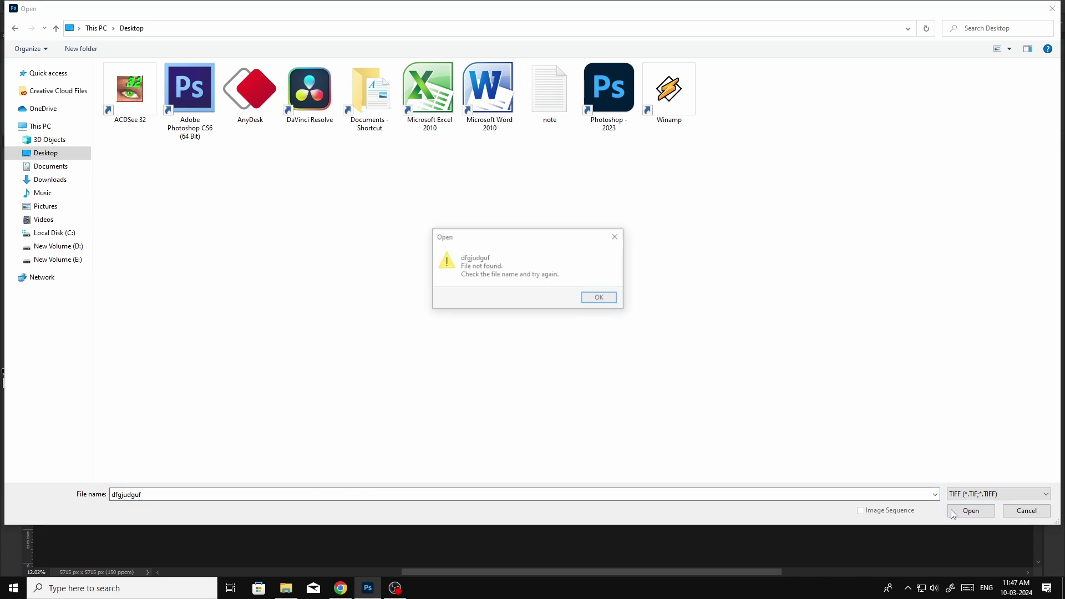
pyautogui.click(599, 298)
# Cancel the open-file dialog and bring up Save As, keeping TIFF as the format.
pyautogui.click(1027, 511)
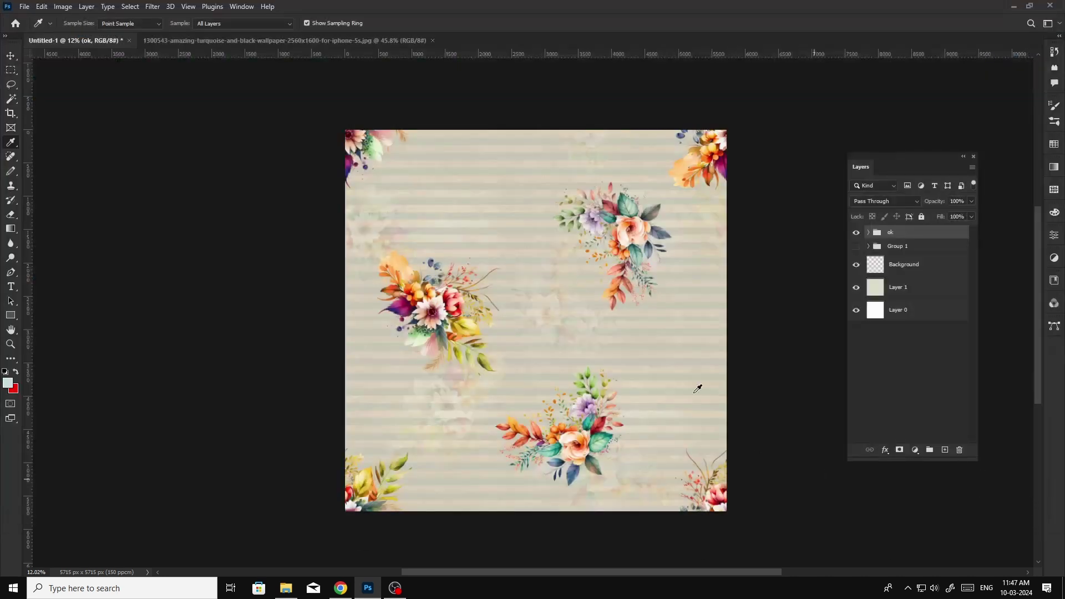
pyautogui.scroll(1, 521, 322)
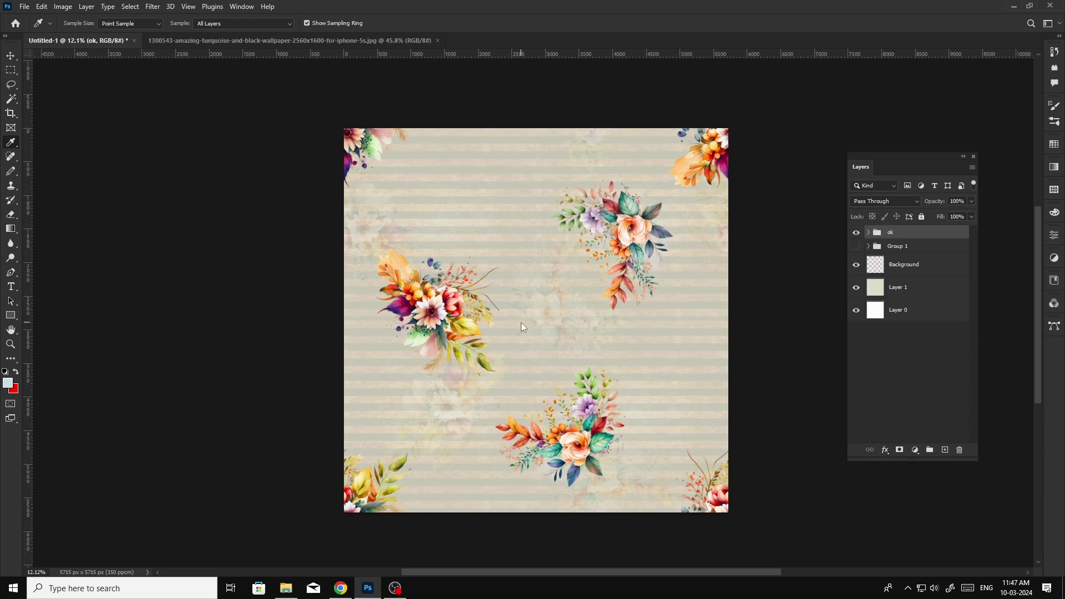
pyautogui.hotkey('ctrl', 'shift', 's')
pyautogui.write('hh')
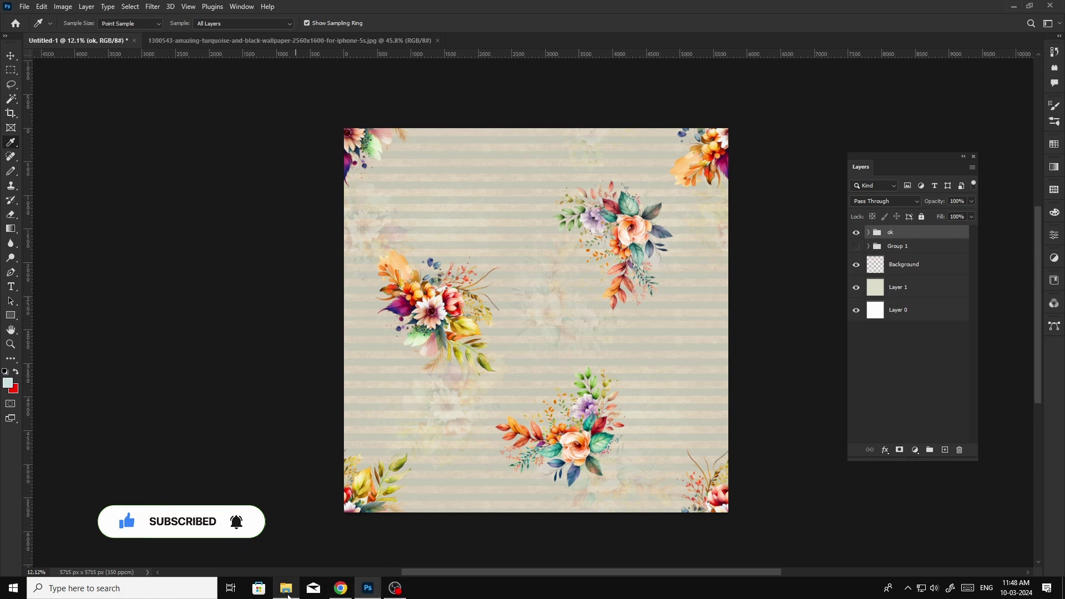
pyautogui.hotkey('ctrl', 'shift', 's')
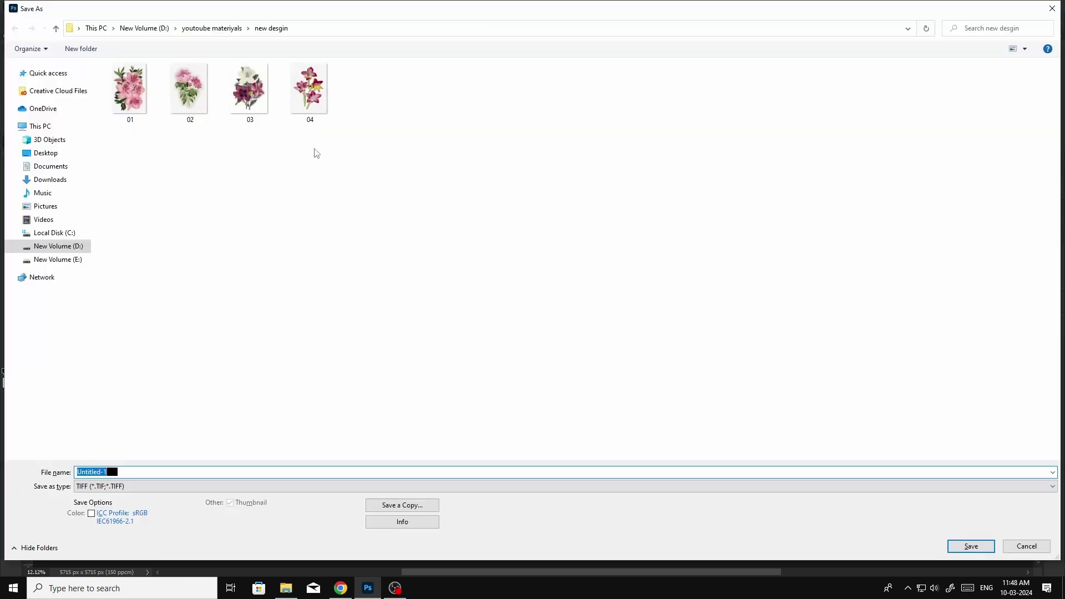
pyautogui.click(155, 486)
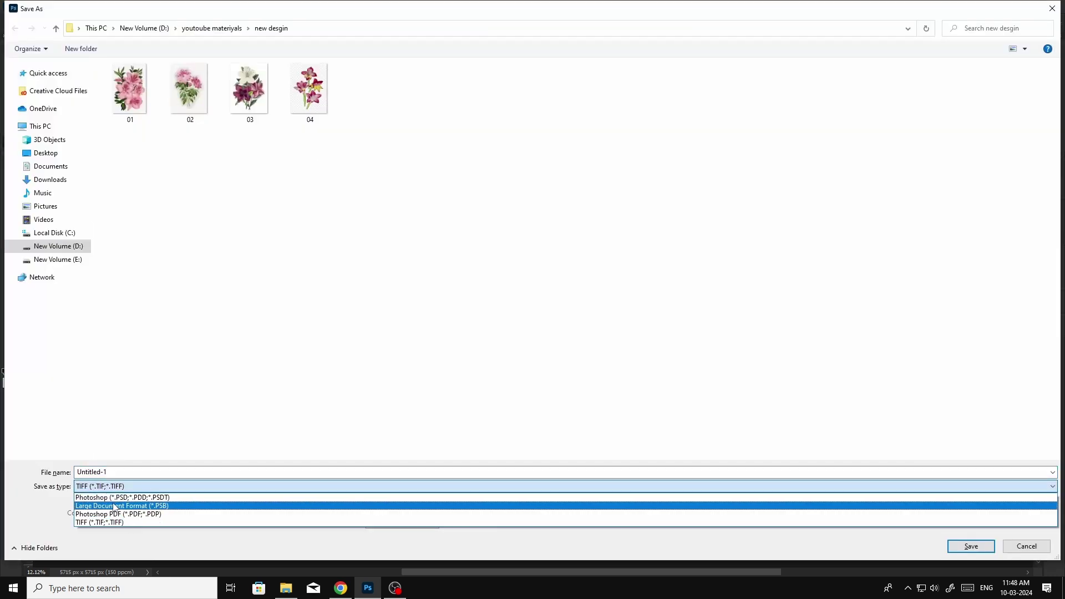
pyautogui.click(133, 549)
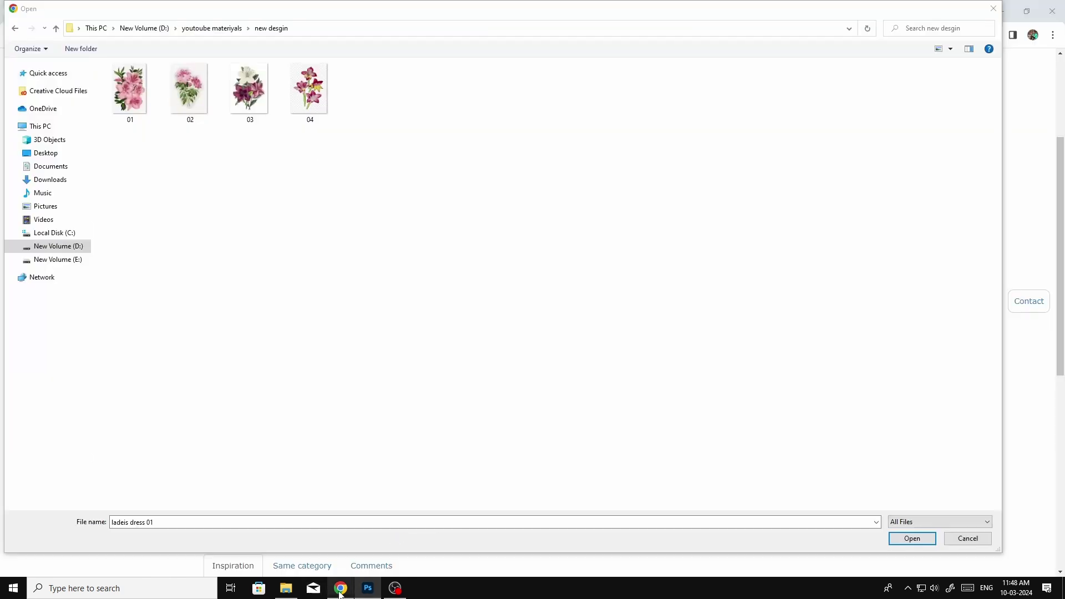
# In the browser, browse the upload picker to the new desgin folder, then close it unused.
pyautogui.click(969, 540)
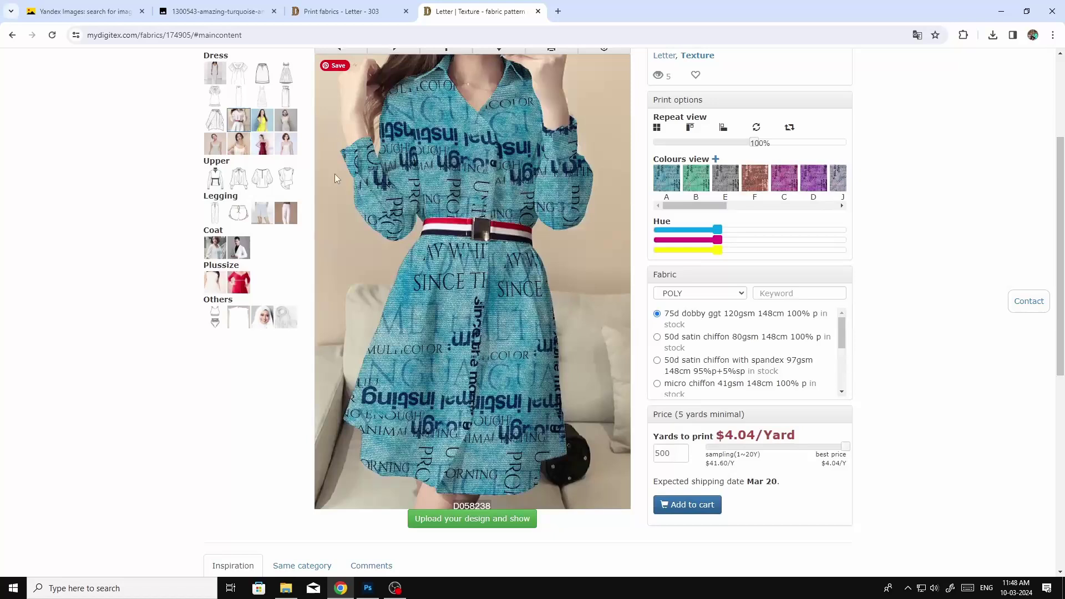
pyautogui.click(473, 519)
pyautogui.click(78, 246)
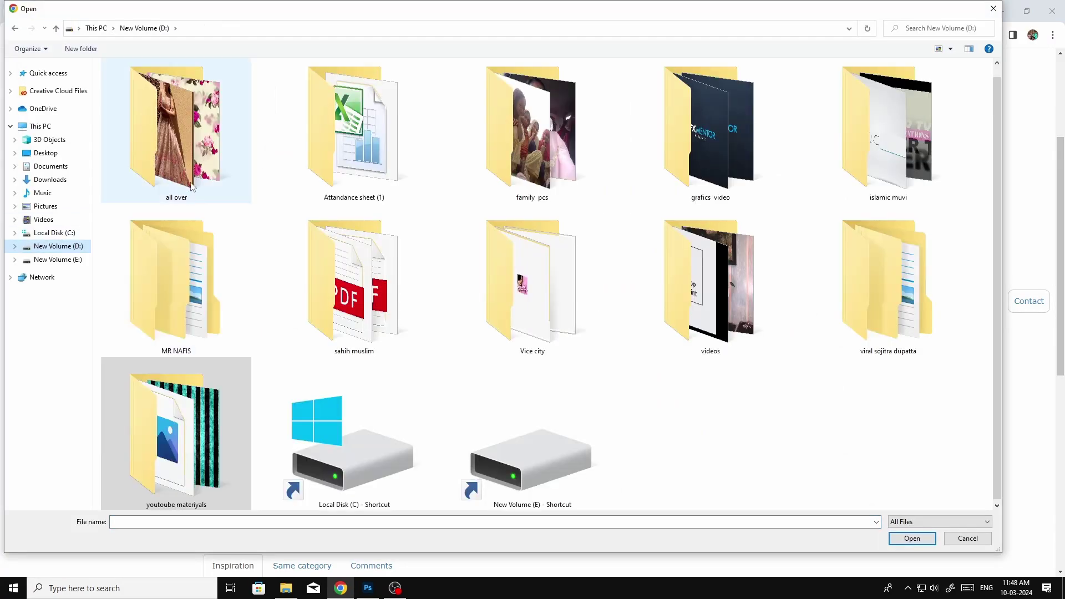
pyautogui.doubleClick(214, 478)
pyautogui.doubleClick(189, 100)
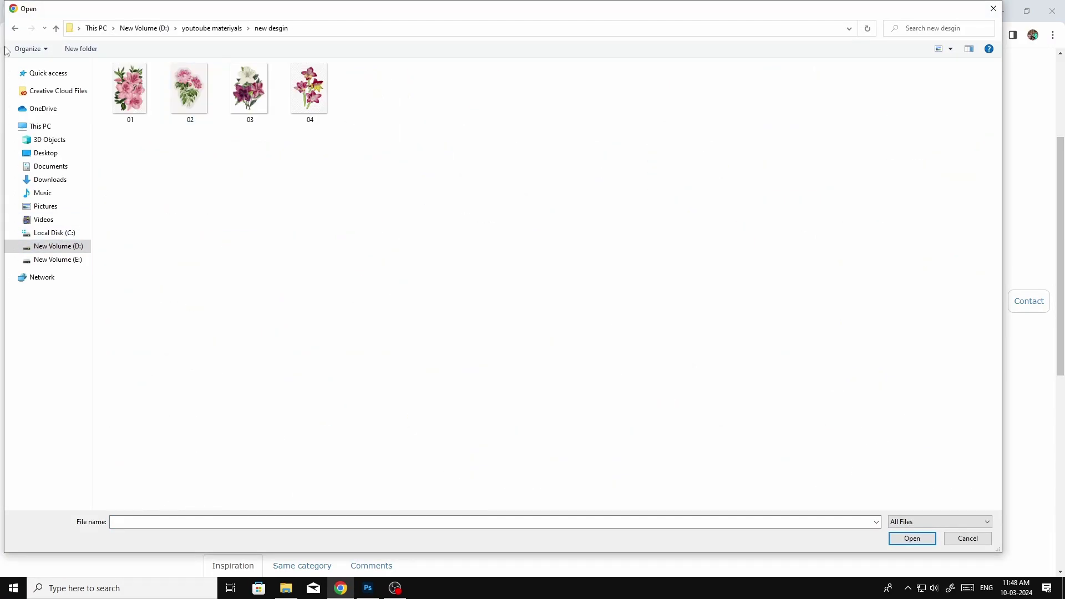
pyautogui.click(20, 30)
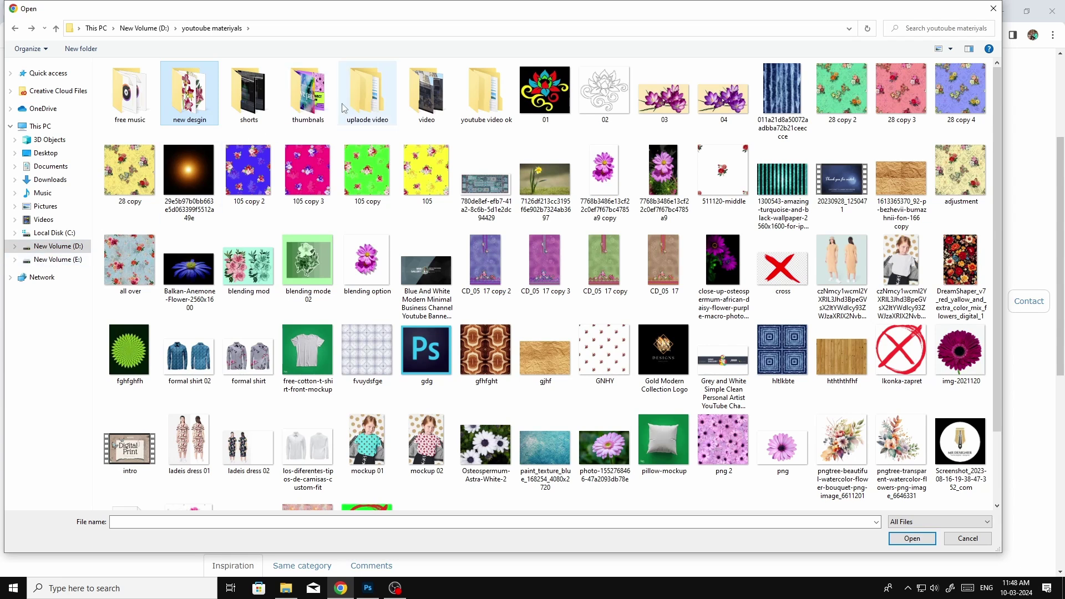
pyautogui.click(968, 538)
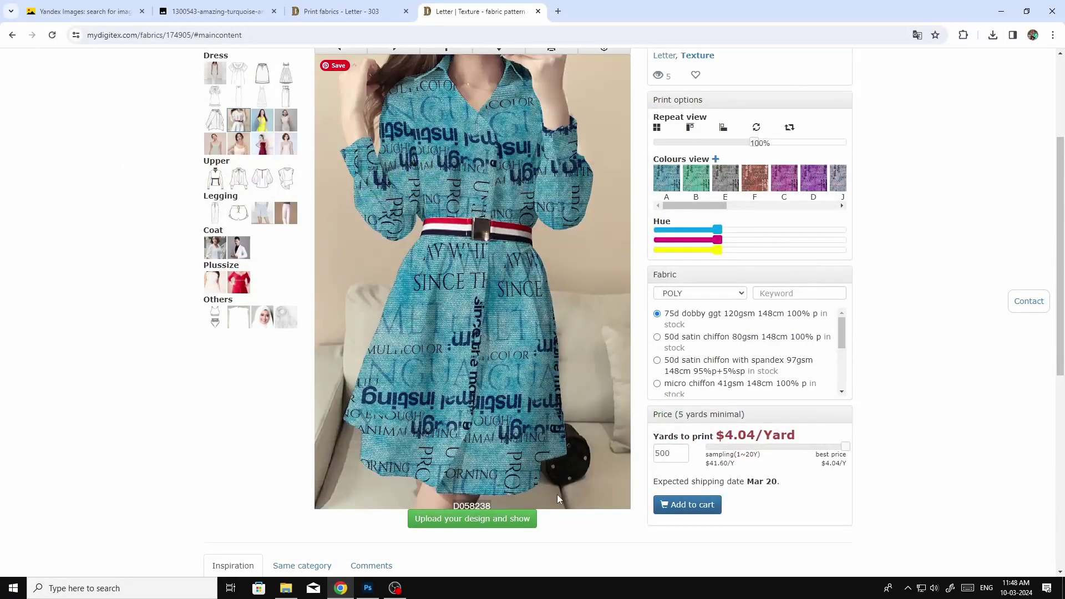
# Back in Photoshop, cancel saving and go to the Image menu to duplicate the document.
pyautogui.click(373, 597)
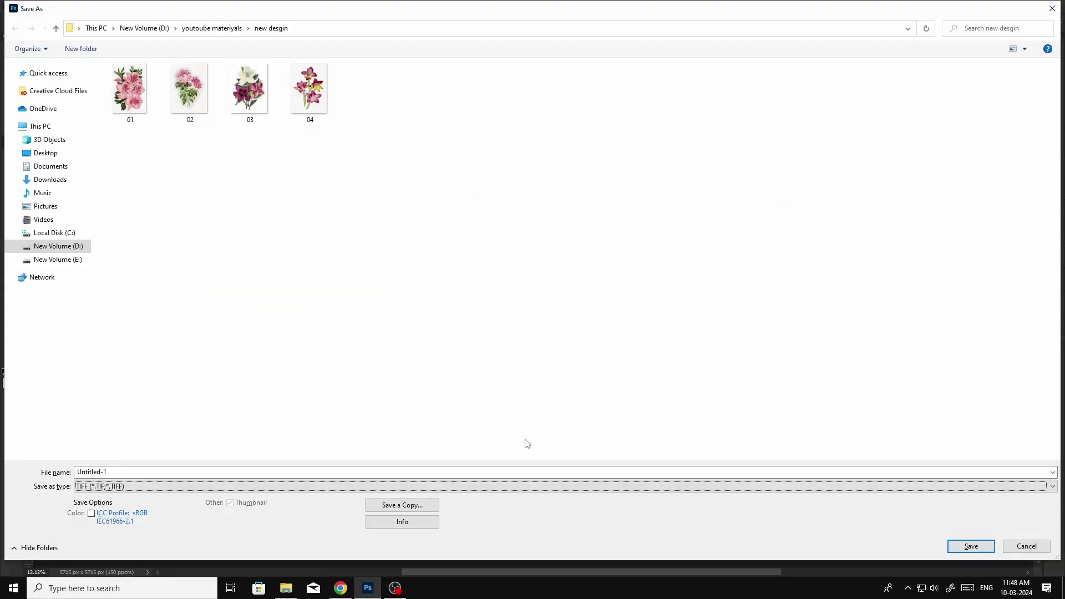
pyautogui.click(1027, 545)
pyautogui.hotkey('ctrl', 'shift', 's')
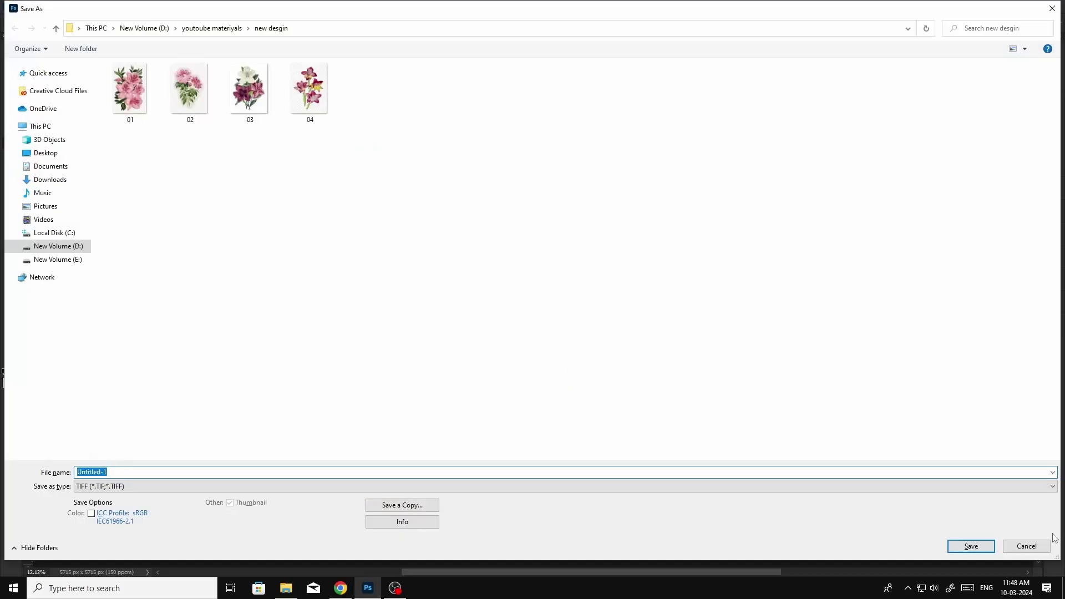
pyautogui.click(1043, 545)
pyautogui.hotkey('alt', 'i')
# Create the duplicate document and flatten it into one Background layer, discarding hidden layers.
pyautogui.press('d')
pyautogui.press('Return')
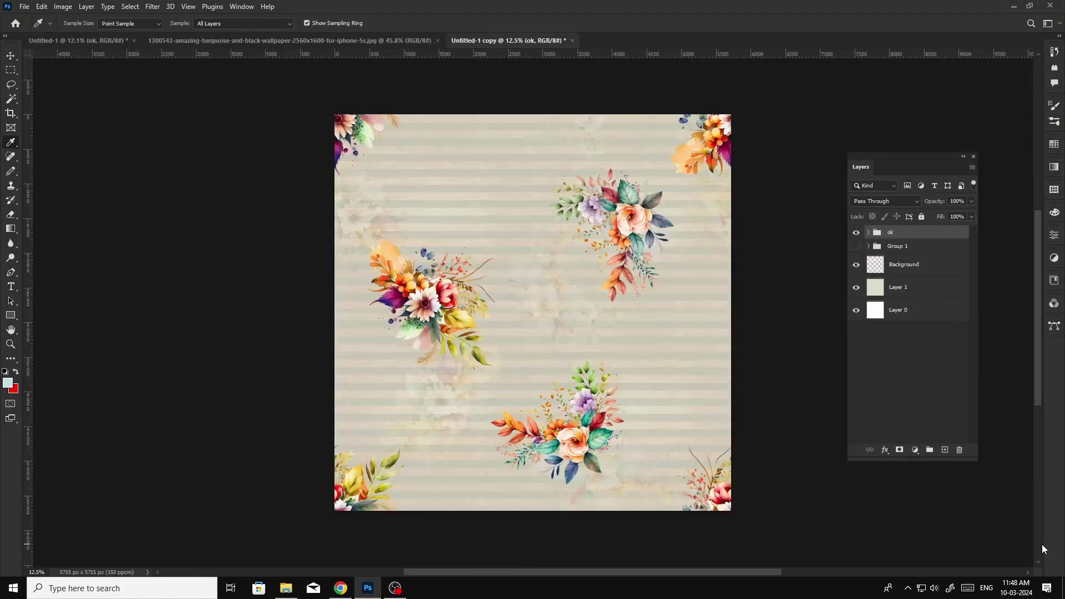
pyautogui.hotkey('alt', 'l')
pyautogui.press('f')
pyautogui.press('Return')
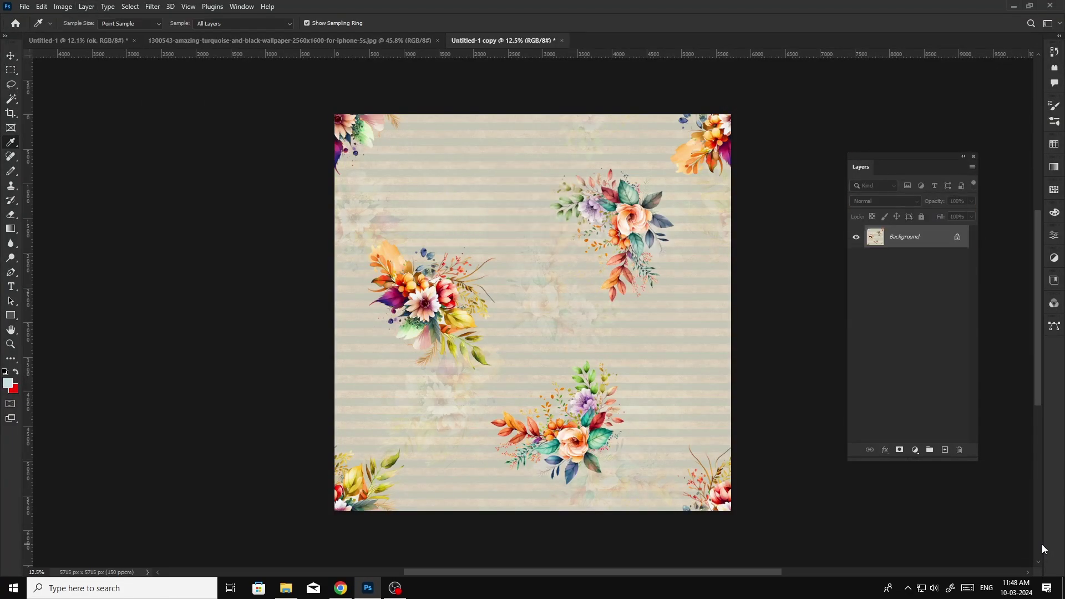
# Save the flattened copy to the Desktop as a maximum-quality (12) JPEG.
pyautogui.hotkey('ctrl', 'shift', 's')
pyautogui.click(80, 152)
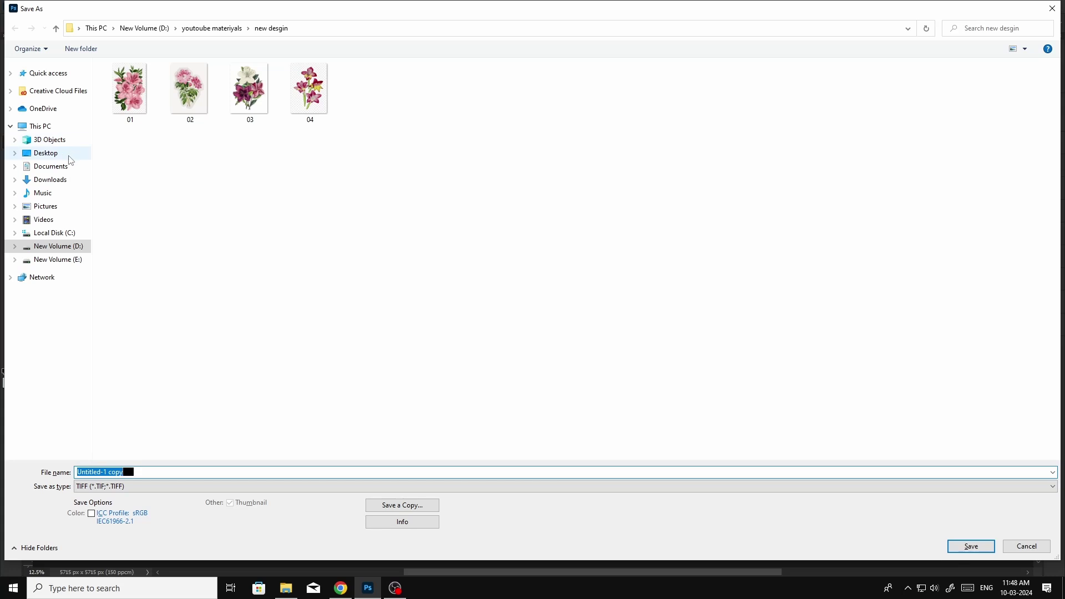
pyautogui.click(143, 493)
pyautogui.press('j')
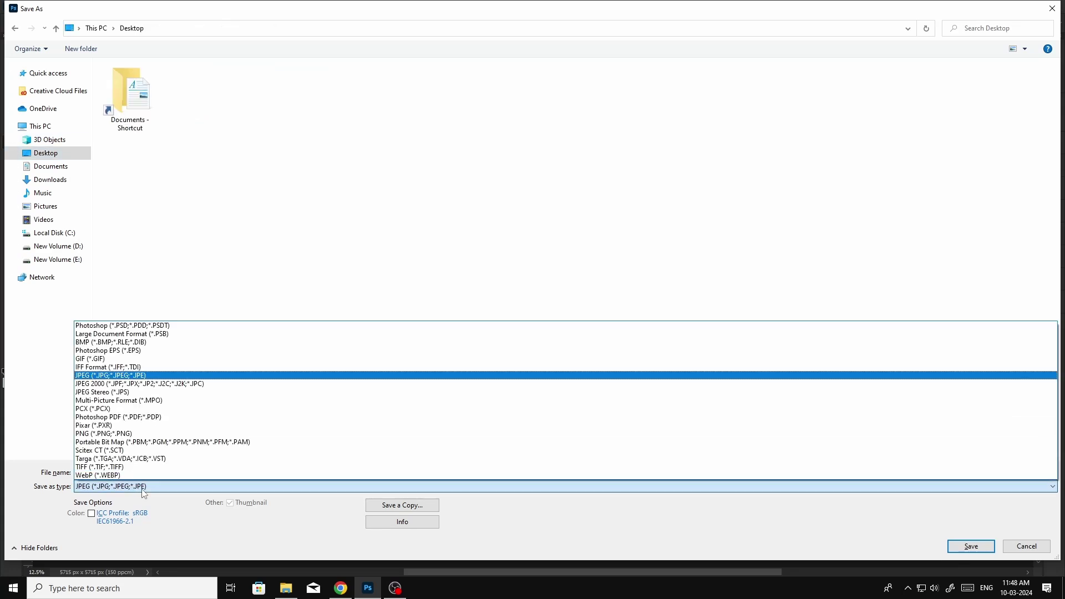
pyautogui.press('Return')
pyautogui.write('nafis')
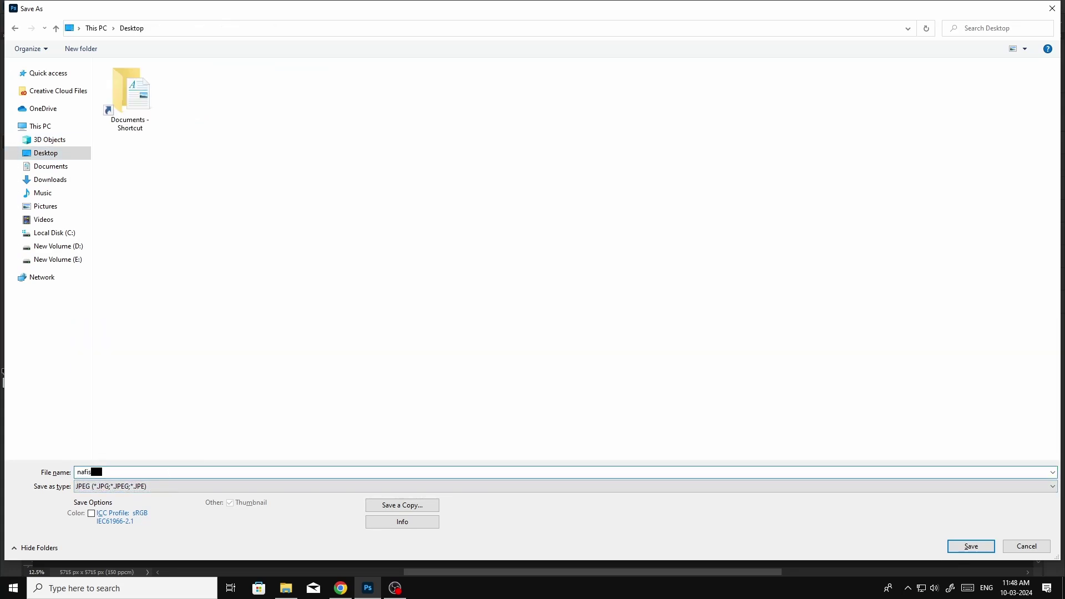
pyautogui.press('Return')
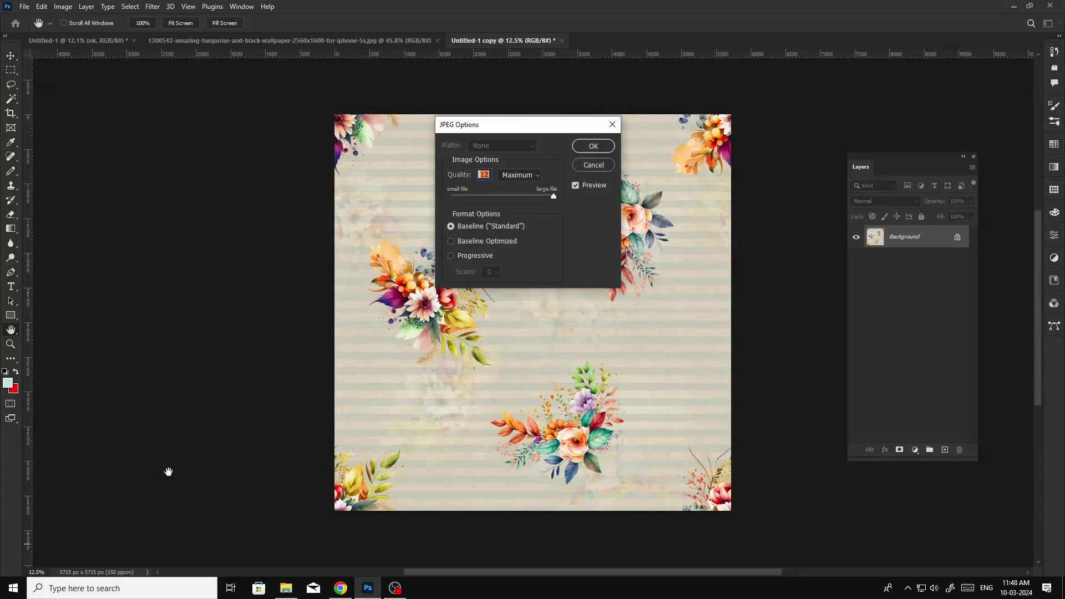
pyautogui.press('Return')
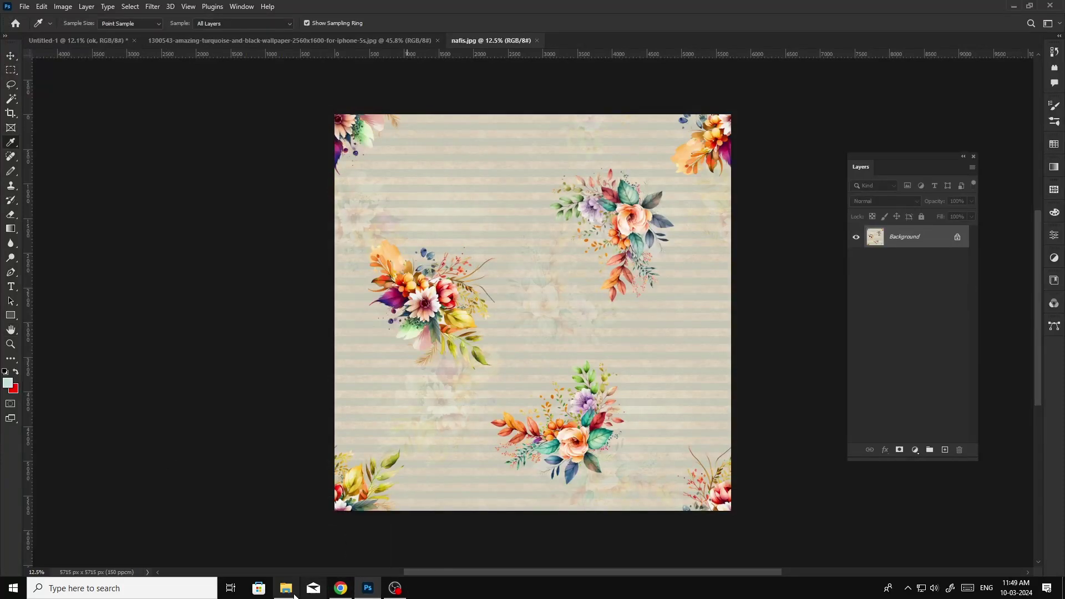
pyautogui.click(341, 588)
# Upload the saved floral JPEG from the Desktop to myDigitex and zoom the page out.
pyautogui.click(428, 519)
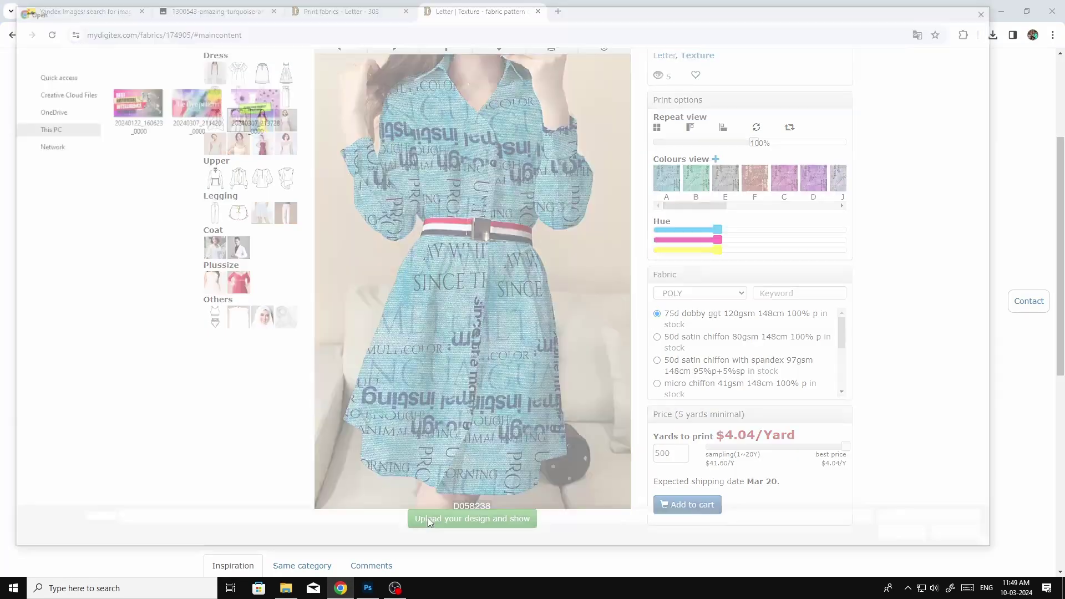
pyautogui.click(57, 155)
pyautogui.click(549, 88)
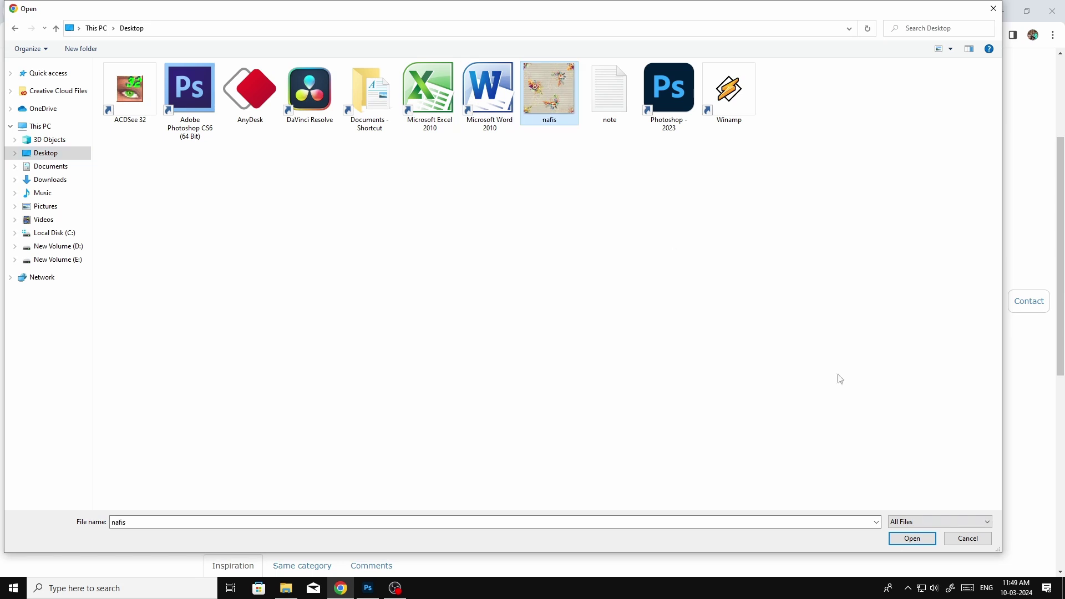
pyautogui.click(905, 540)
pyautogui.moveTo(492, 398)
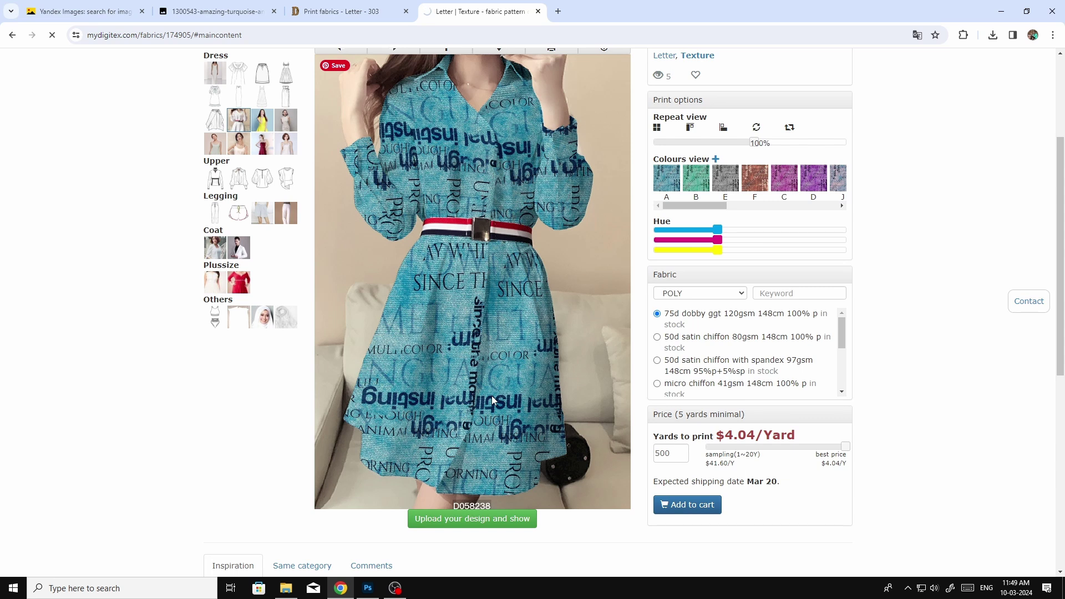
pyautogui.hotkey('ctrl', '-')
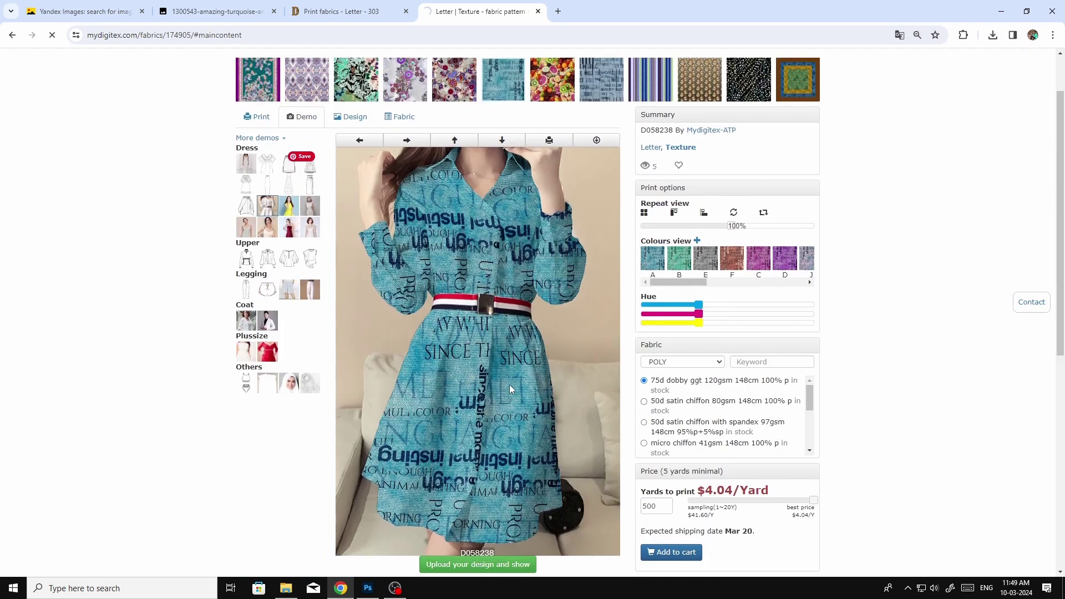
pyautogui.scroll(-2, 509, 385)
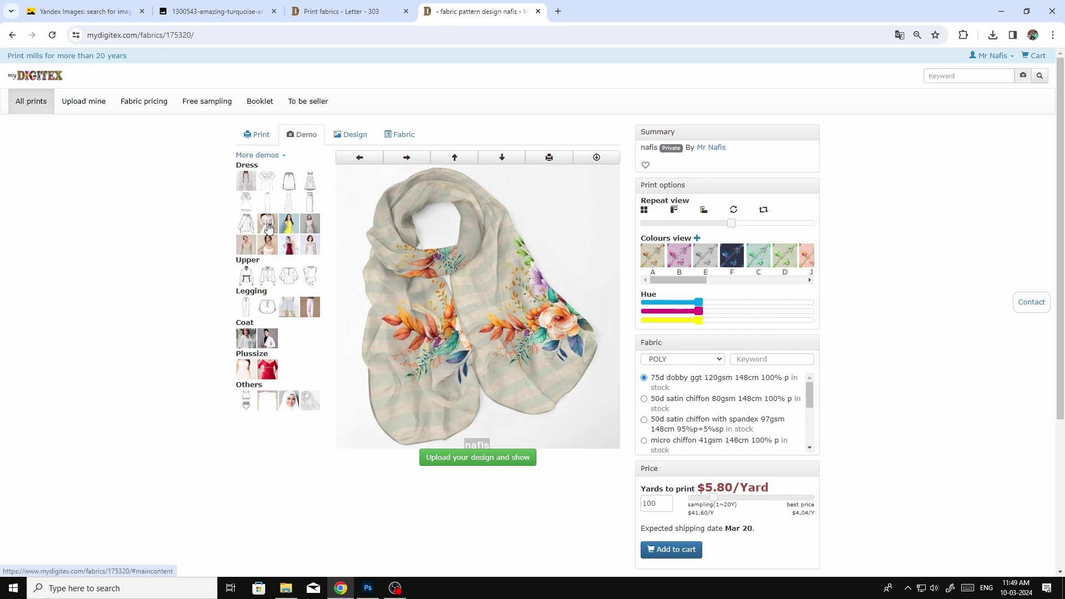
# Preview the pattern on the pinafore and shirt-dress mockups at 71% and 37% repeat.
pyautogui.click(290, 206)
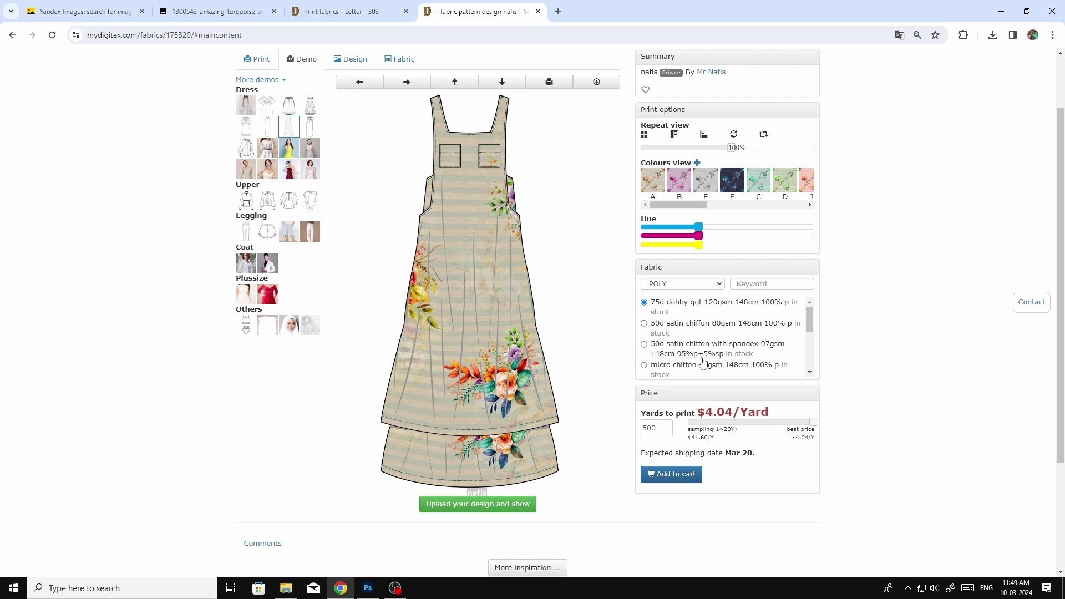
pyautogui.click(732, 151)
pyautogui.moveTo(708, 153); pyautogui.dragTo(708, 153)
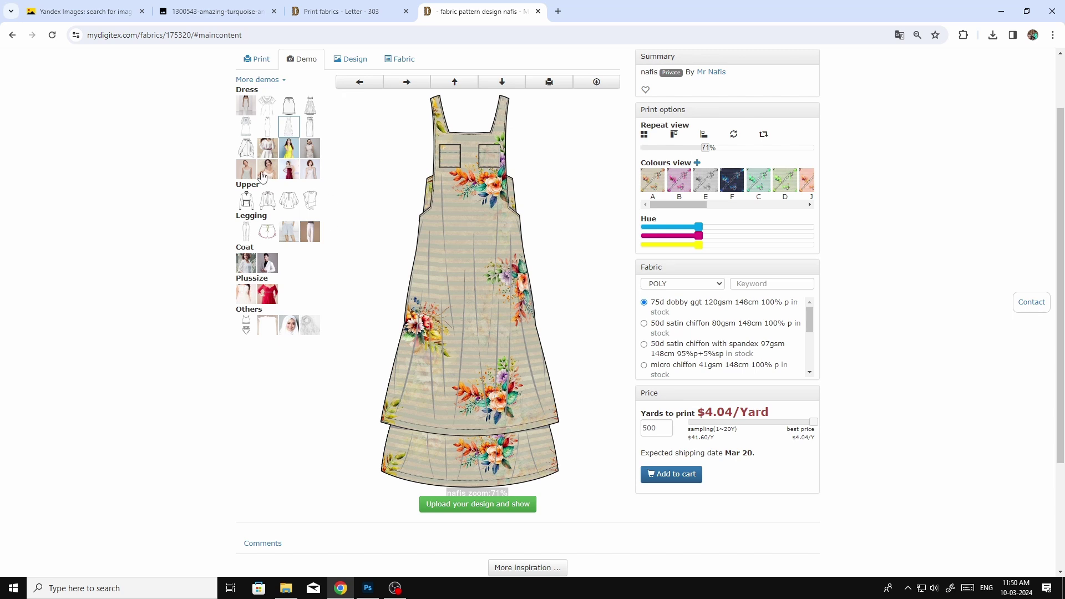
pyautogui.click(267, 154)
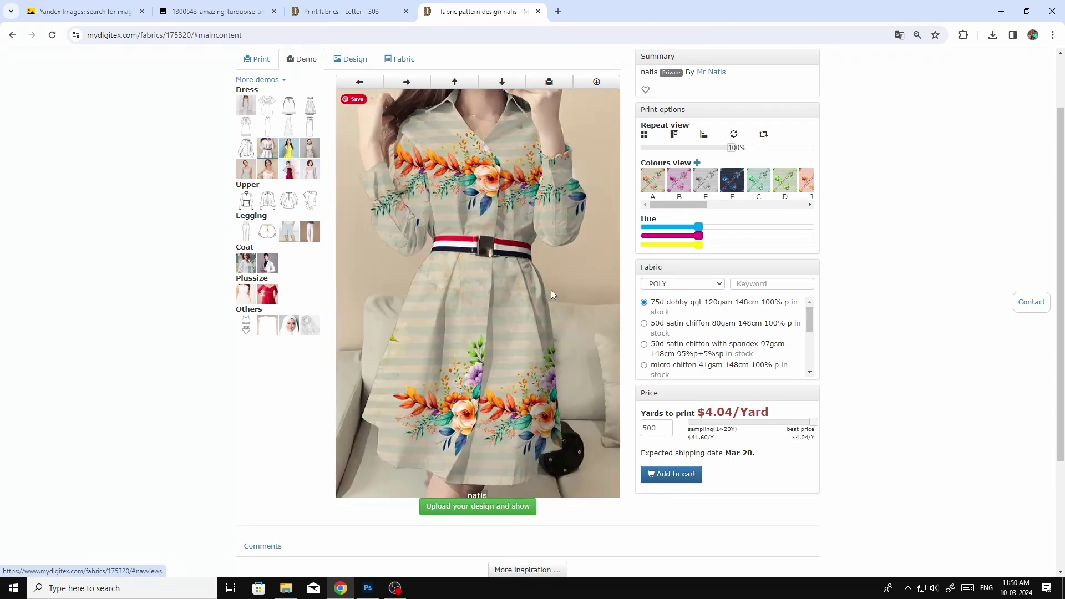
pyautogui.moveTo(675, 149); pyautogui.dragTo(677, 150)
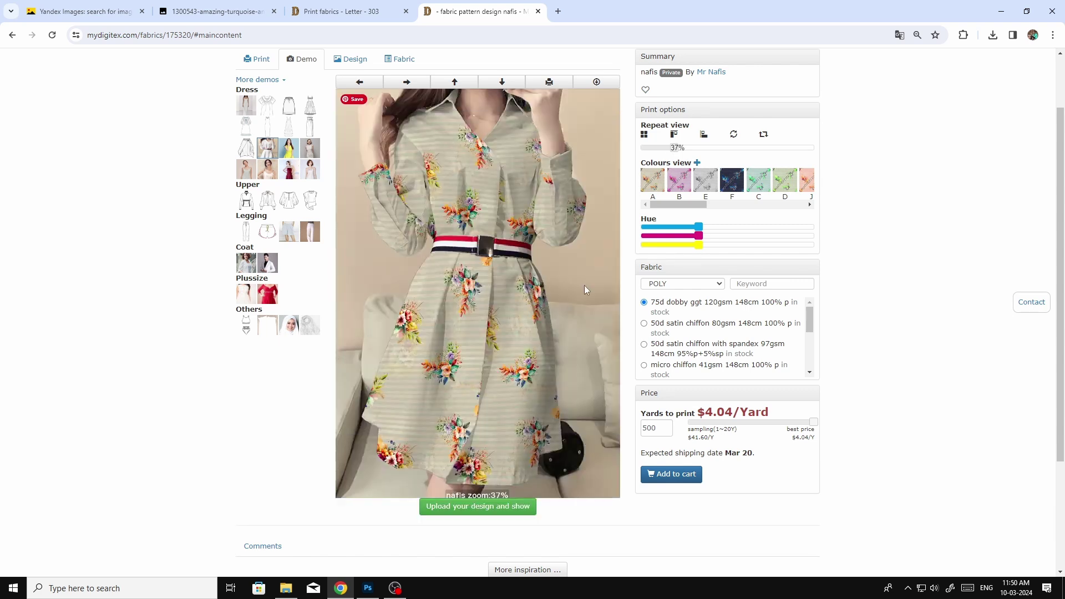
# Try colourways B, E and D, then settle on colourway A at a 54% repeat.
pyautogui.click(676, 190)
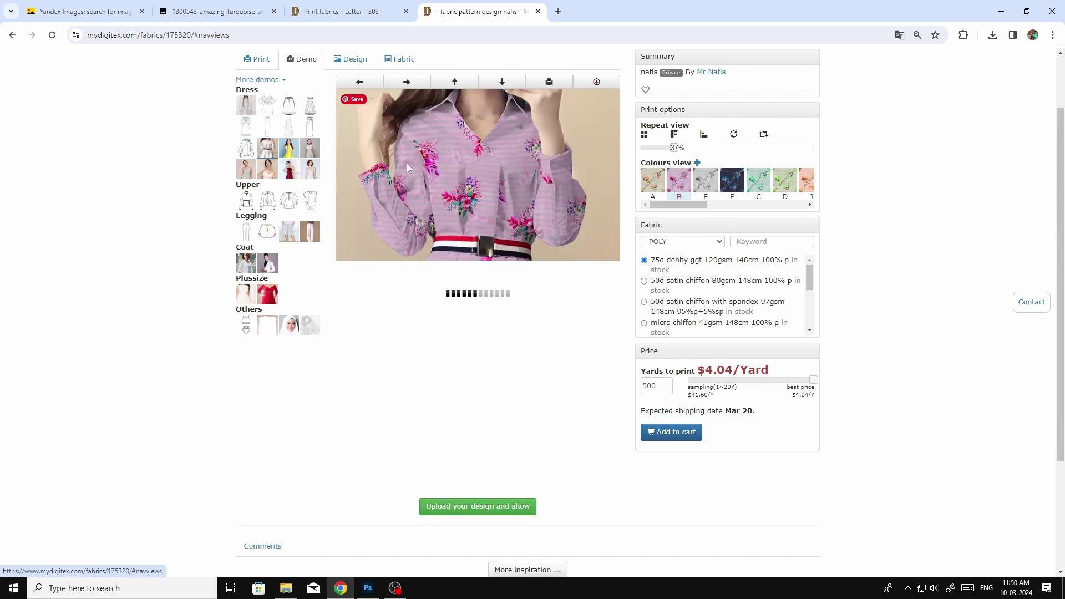
pyautogui.click(703, 186)
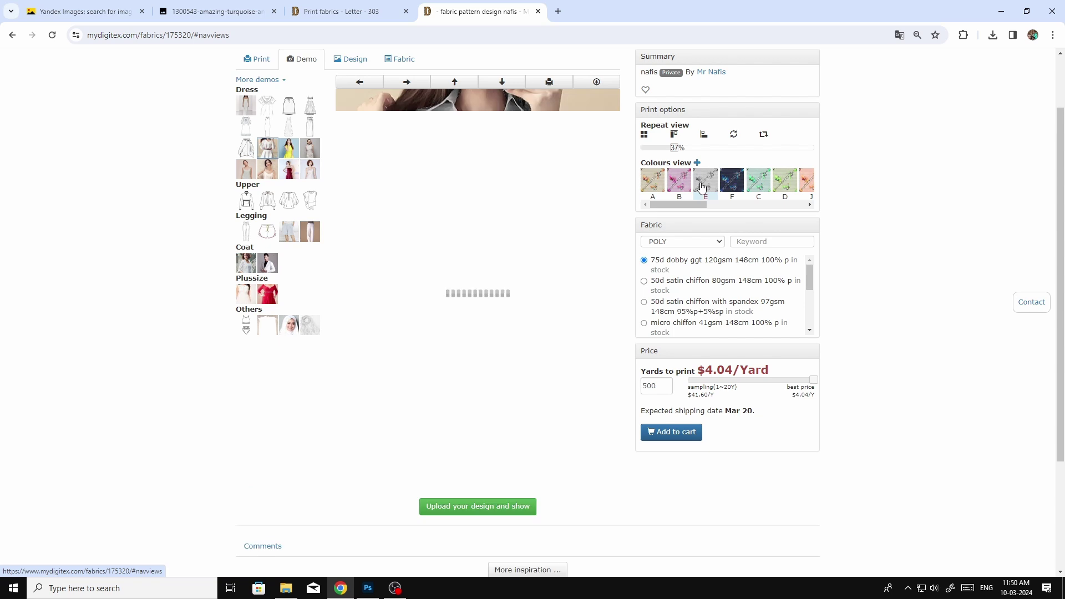
pyautogui.scroll(5, 360, 333)
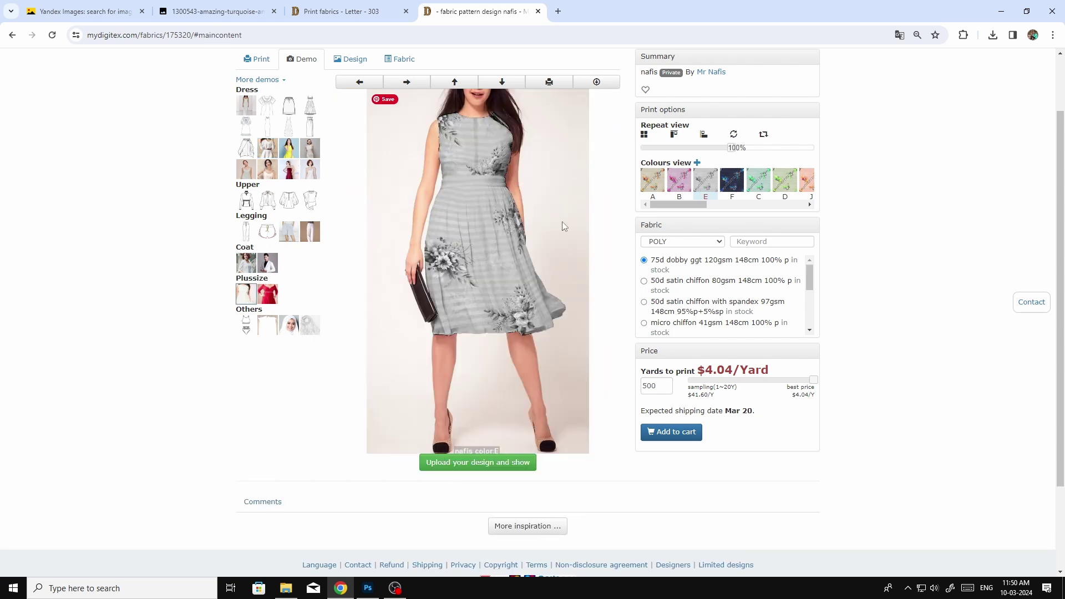
pyautogui.click(785, 183)
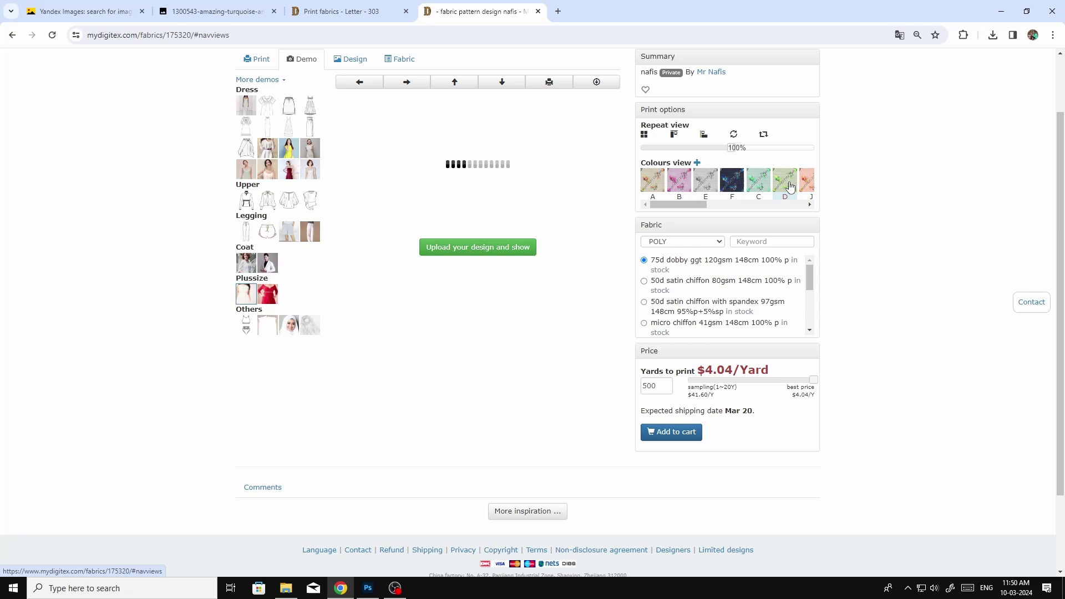
pyautogui.click(657, 185)
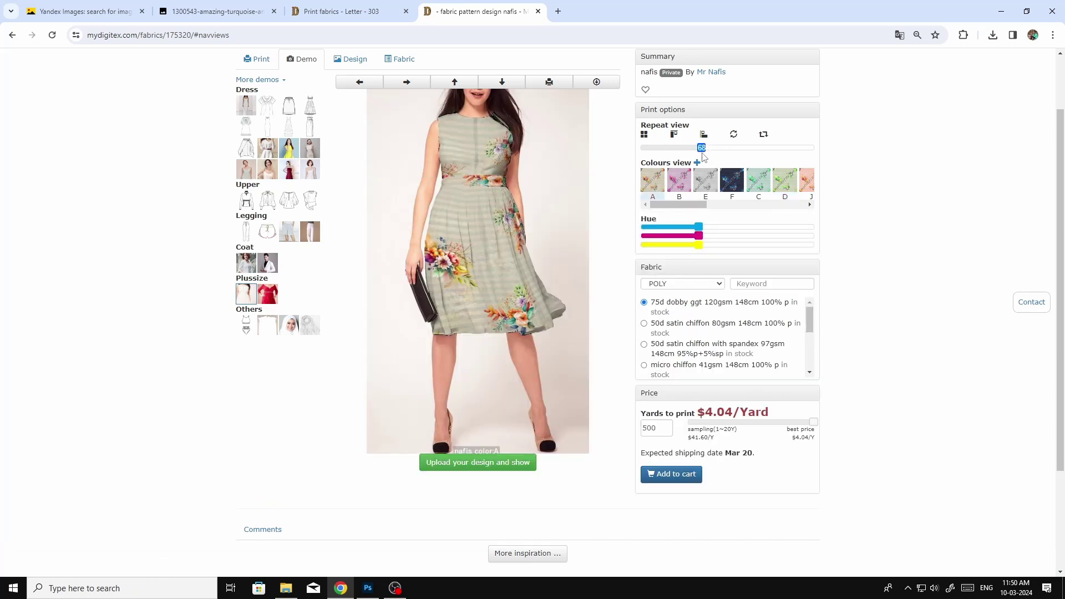
pyautogui.moveTo(692, 159); pyautogui.dragTo(690, 159)
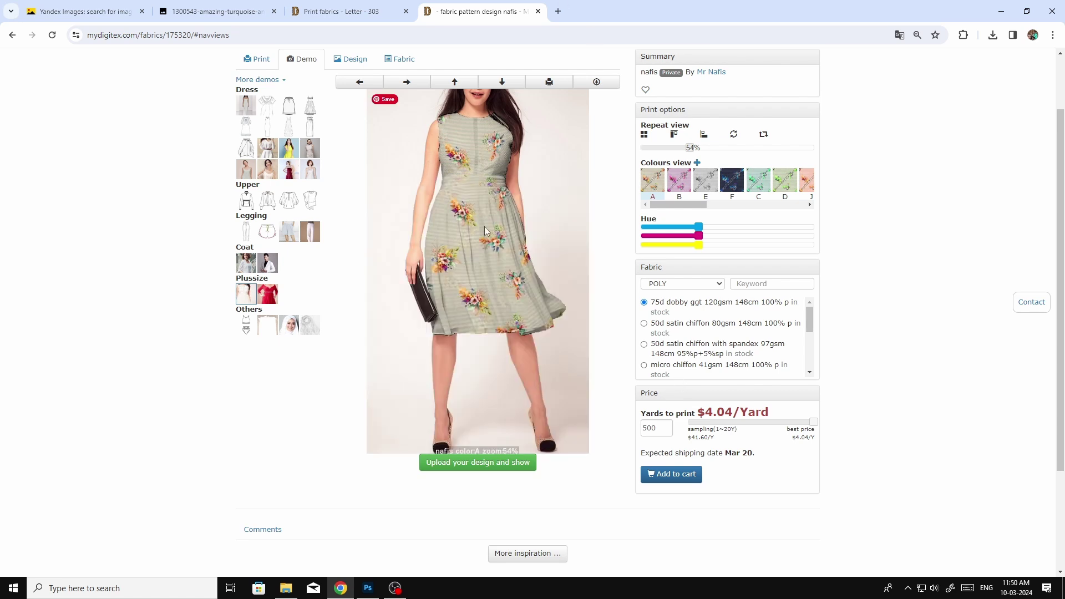
# Review the final dress preview and close the two myDigitex fabric tabs.
pyautogui.moveTo(478, 267)
pyautogui.scroll(-1, 445, 216)
pyautogui.scroll(-2, 445, 216)
pyautogui.scroll(4, 497, 372)
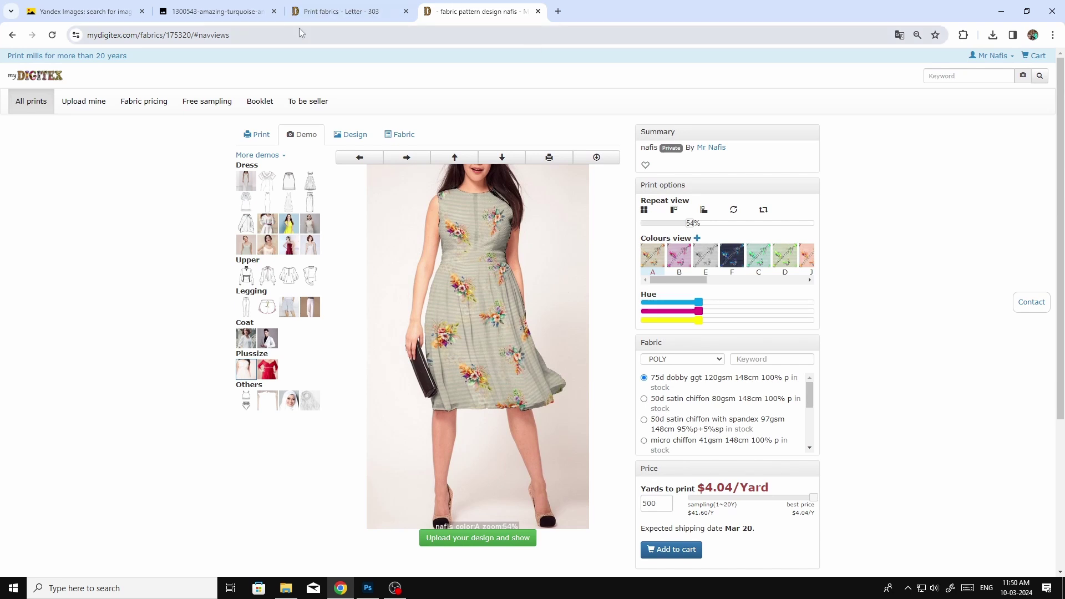
pyautogui.click(538, 11)
pyautogui.click(406, 11)
# Close the last two remaining Chrome tabs, shutting the browser window.
pyautogui.click(274, 11)
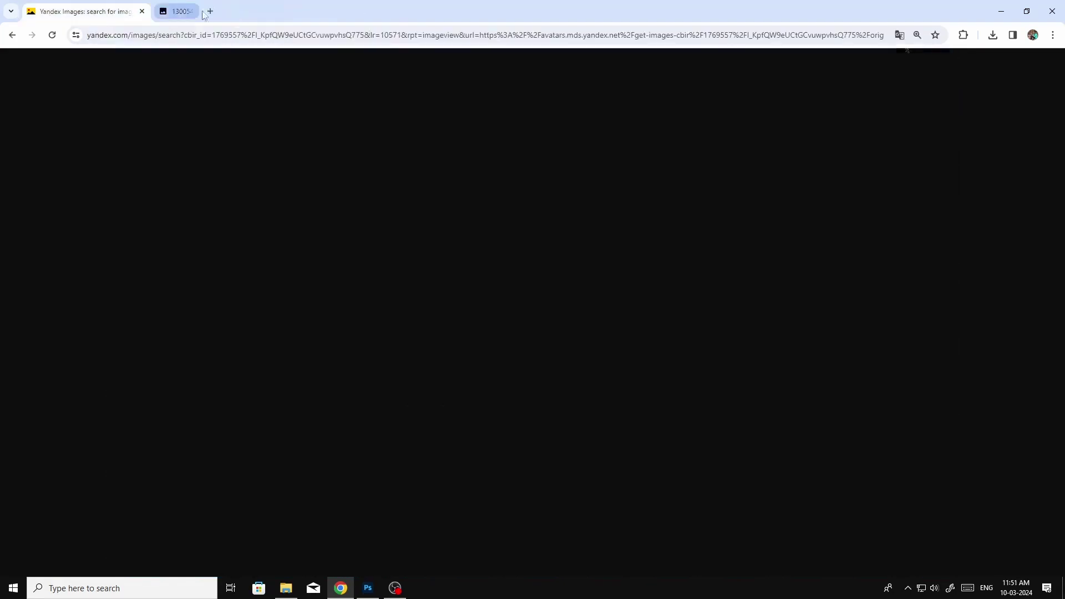
pyautogui.click(142, 11)
pyautogui.click(142, 12)
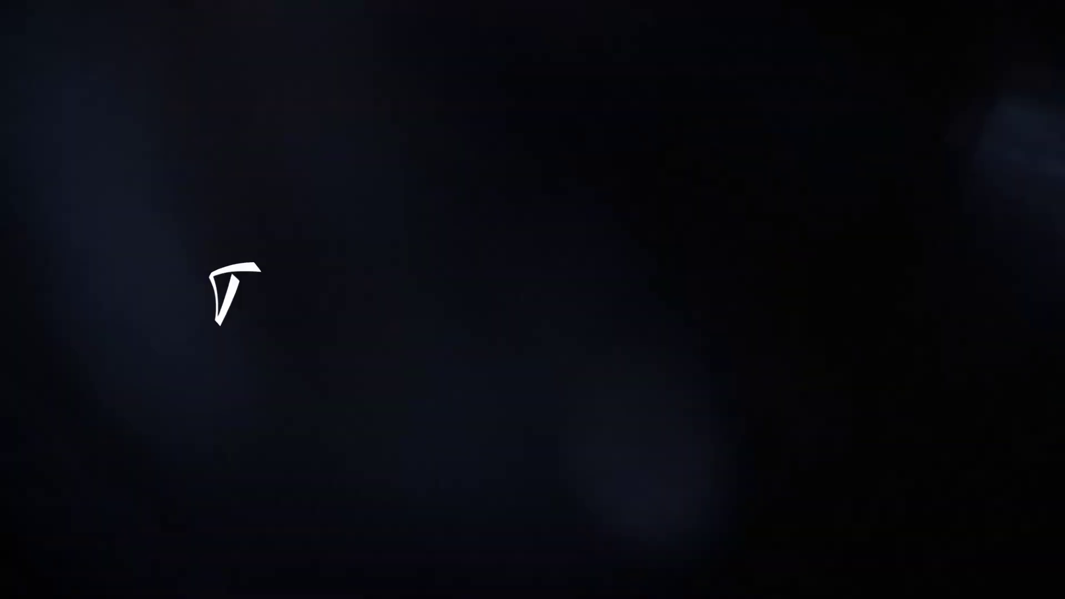